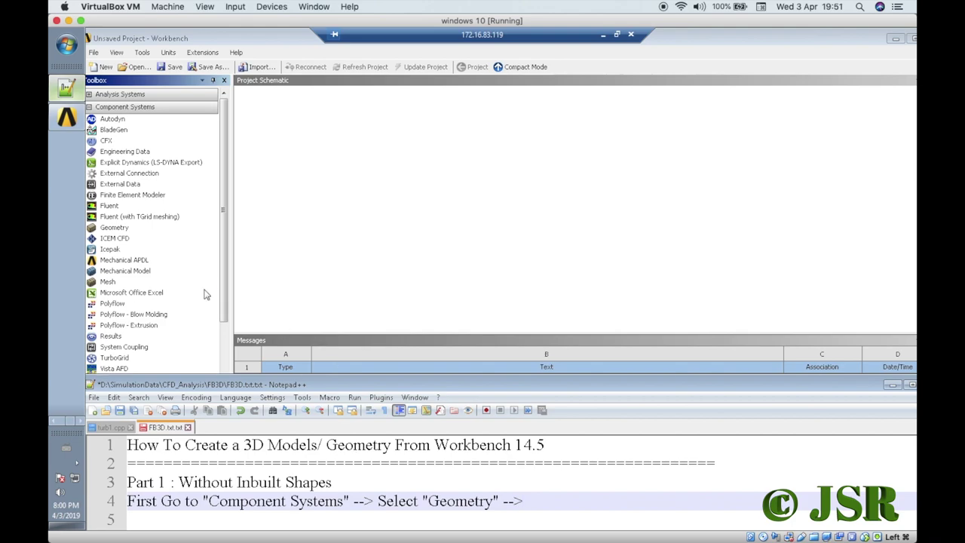
Select the Geometry component system, then append "Drag the components into Workspace" to line 4 of the Notepad++ notes.
left_click(116, 229)
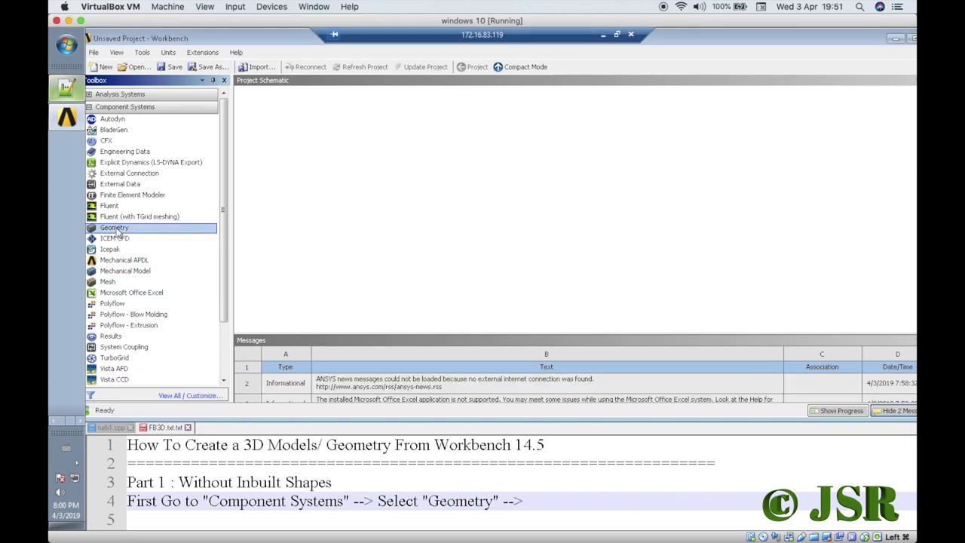
left_click(531, 493)
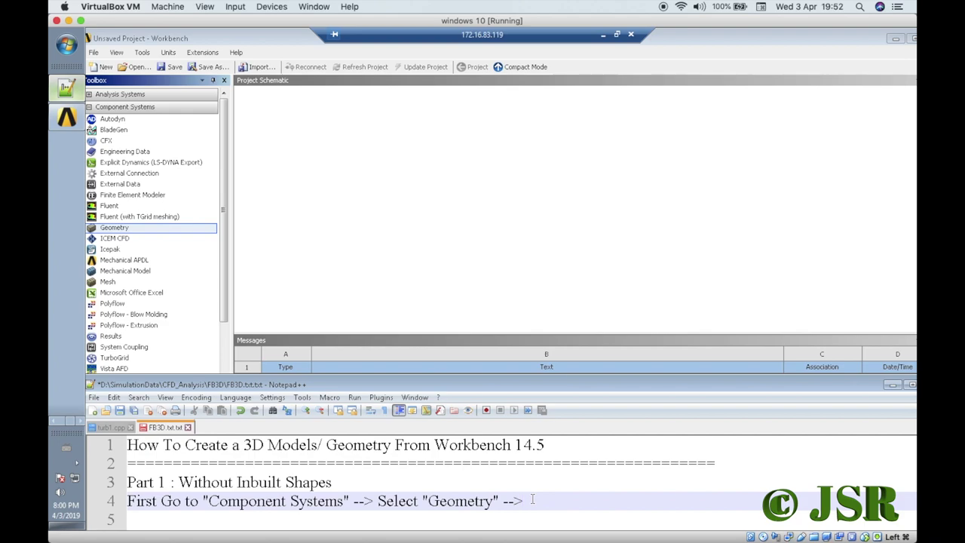
type("Drag the components")
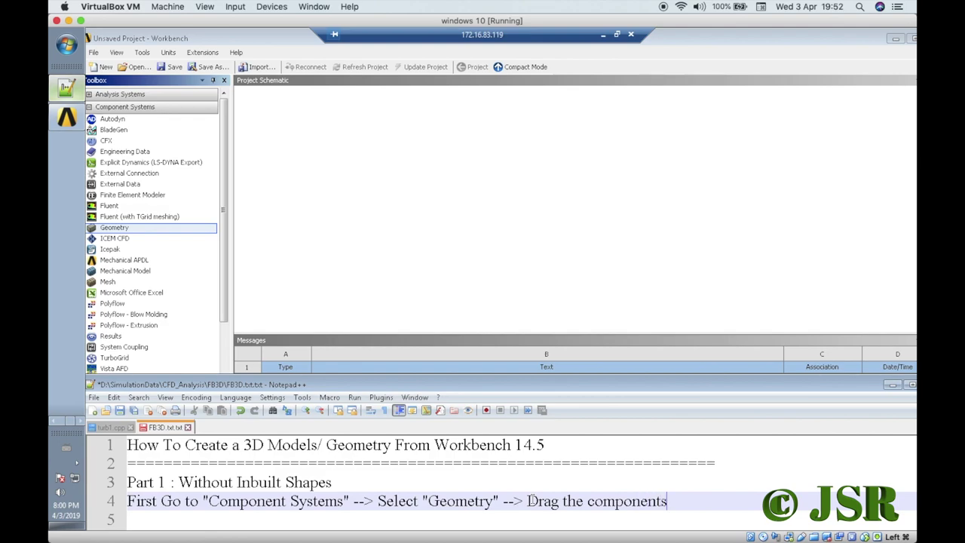
type(" into Workspace")
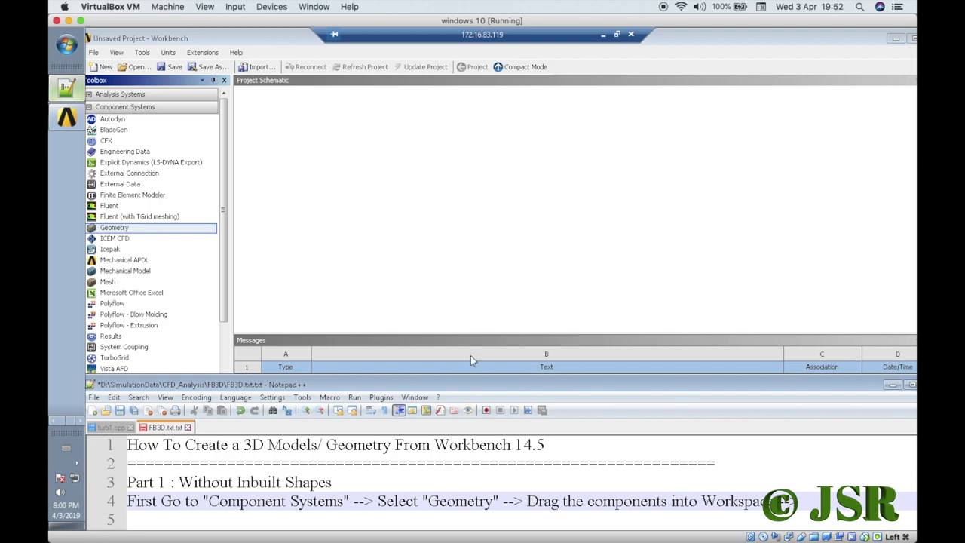
In Workbench, add a Geometry component system to the project schematic and name it "Basic Models".
left_click_drag(198, 233, 329, 153)
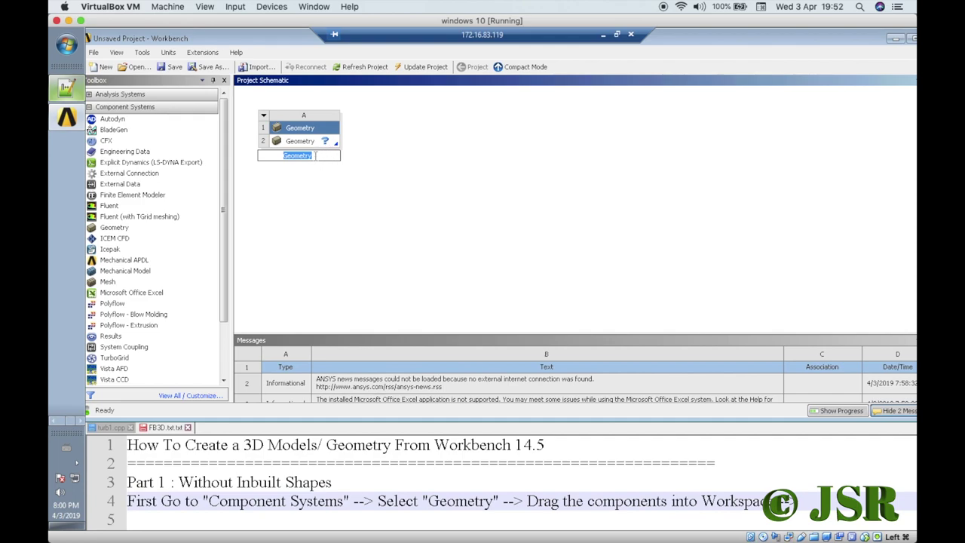
type("Basic Models")
key("Return")
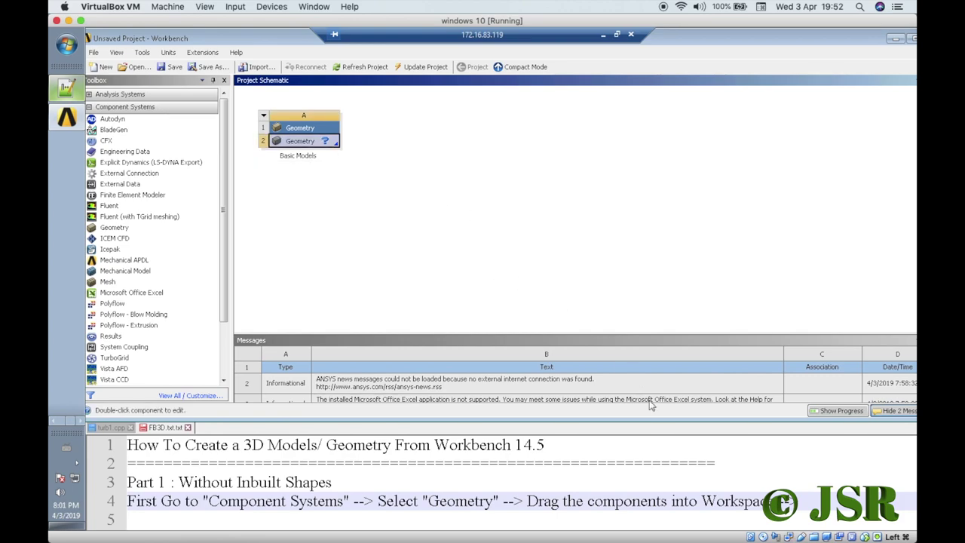
Back in the Notepad++ notes, complete line 4 with "--> Rename it".
left_click(814, 501)
type("> Re")
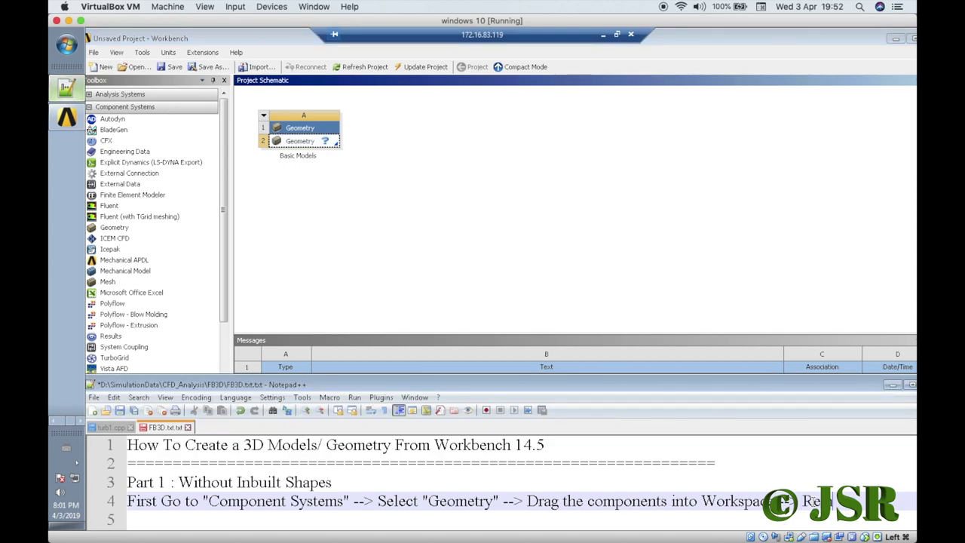
type("lati")
left_click(128, 518)
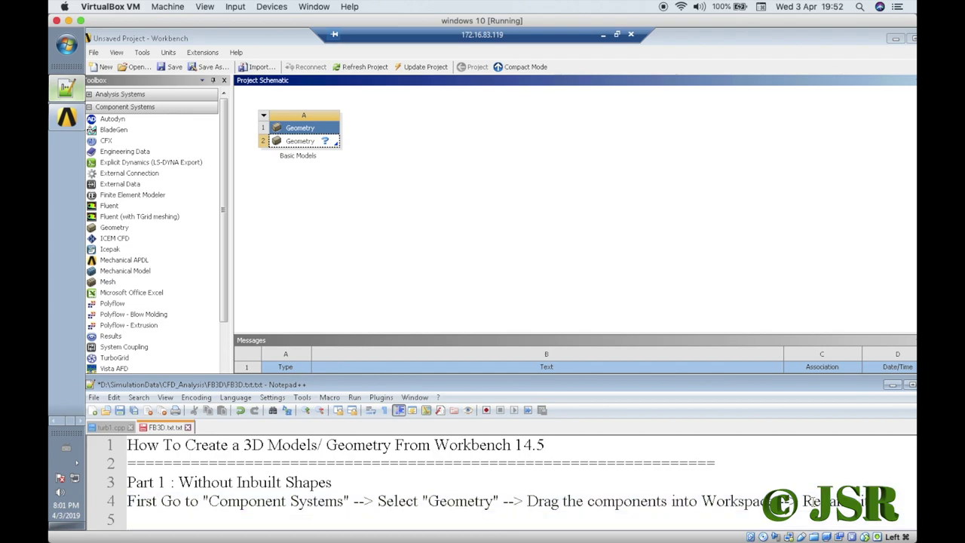
scroll(813, 503, "down", 1)
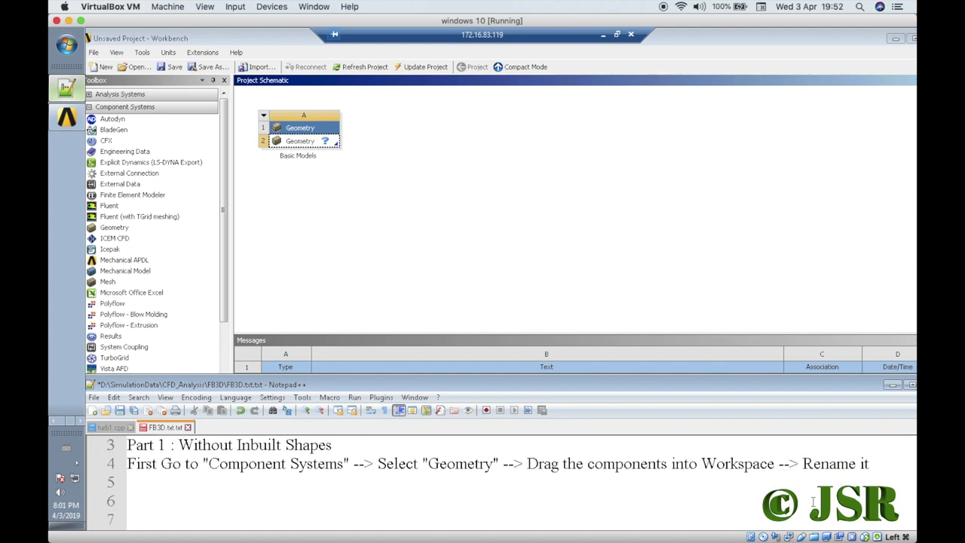
Leave line 5 blank and write "Double click on the Geometry" on line 6 of the notes.
left_click(168, 482)
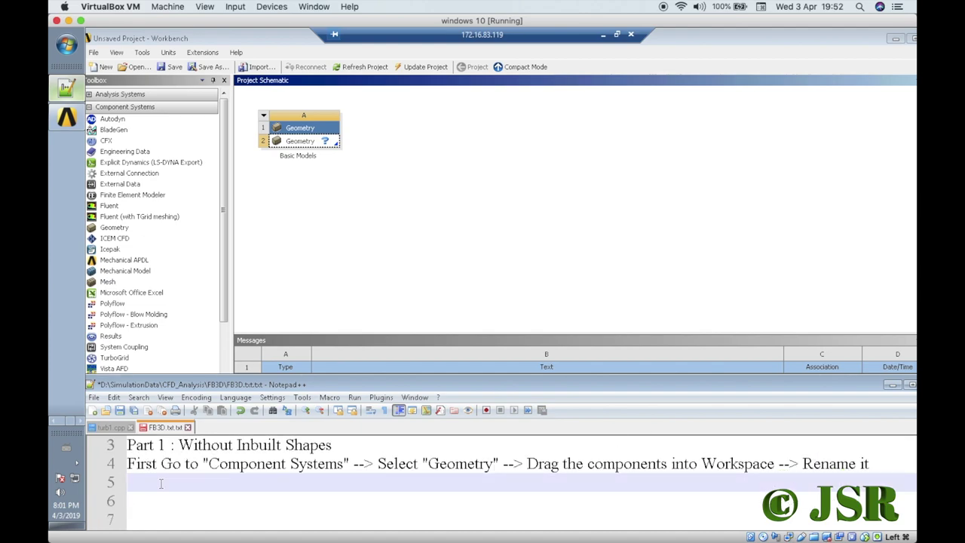
key("Return")
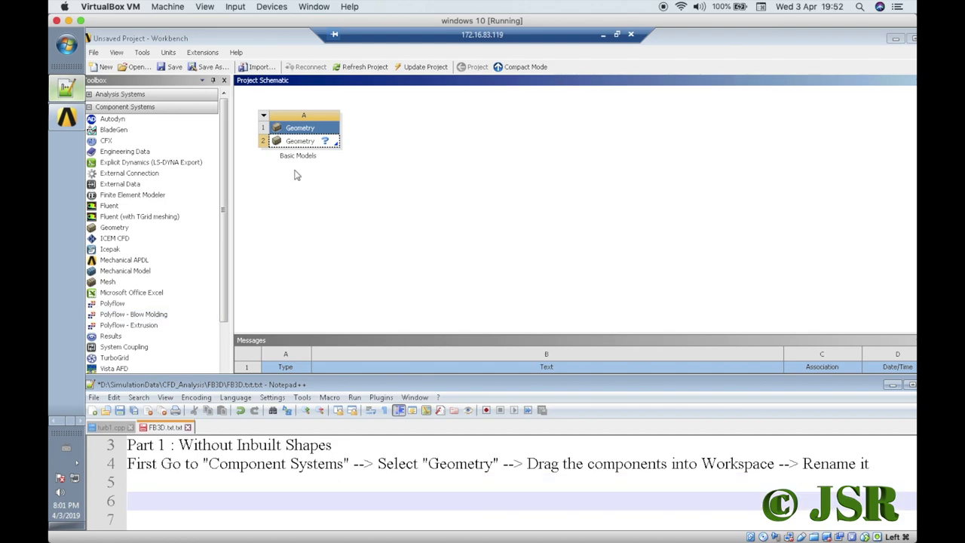
left_click(135, 501)
type("Double cl")
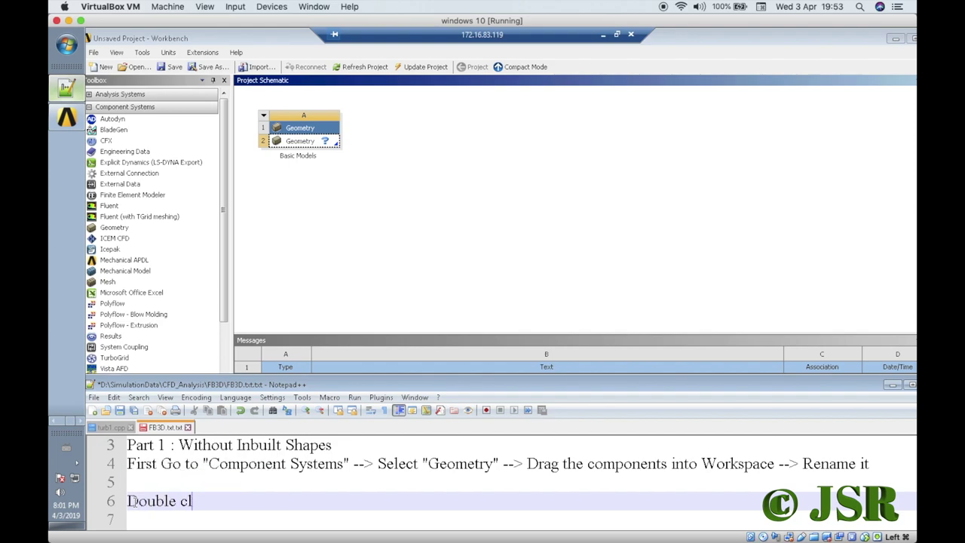
type("icck")
key("BackSpace")
key("BackSpace")
type("k on the Geometry")
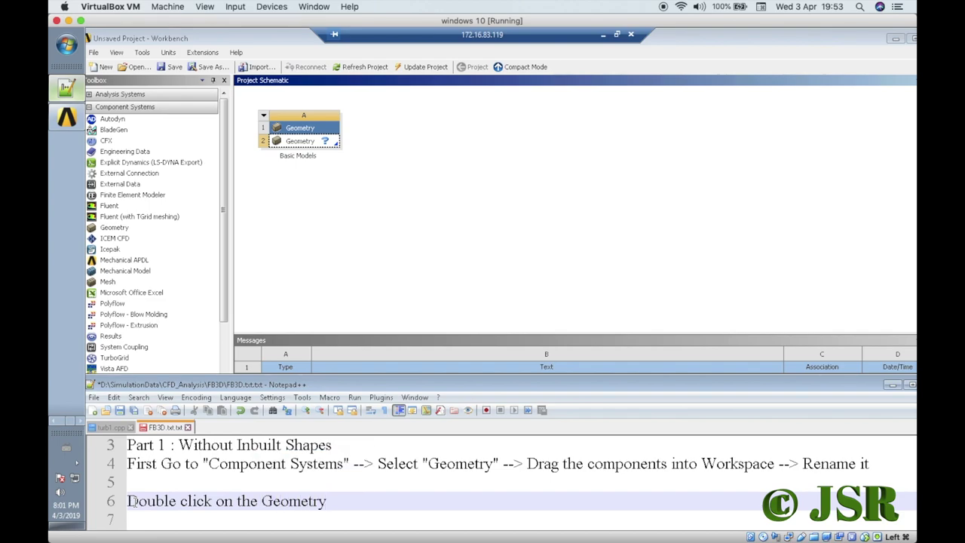
Put the word Geometry on line 6 in quotation marks and add "-->" after it.
key("BackSpace")
type("\"")
left_click(263, 500)
type("\"")
left_click(339, 500)
type("-->")
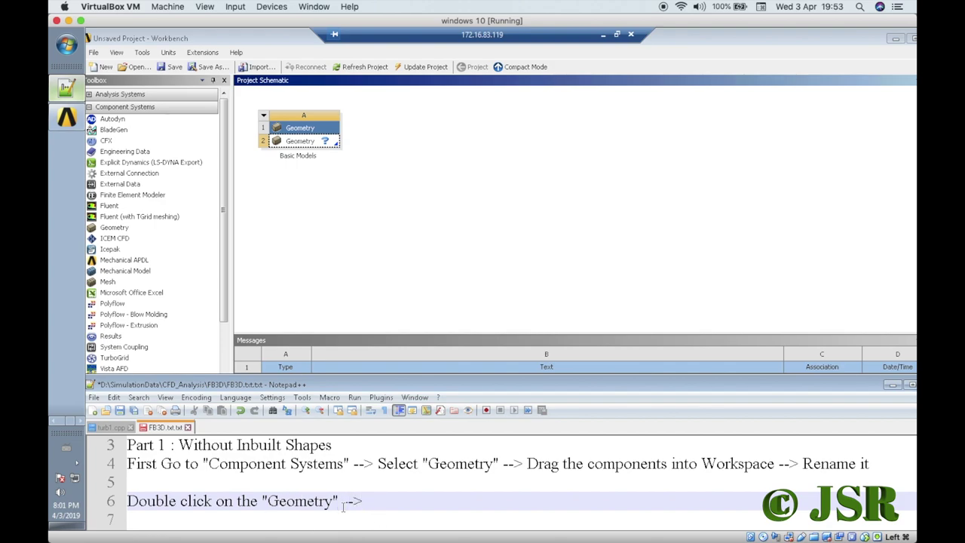
Open the Basic Models geometry from Workbench in DesignModeler with Meter as length unit, and fit its window above the notes.
double_click(320, 146)
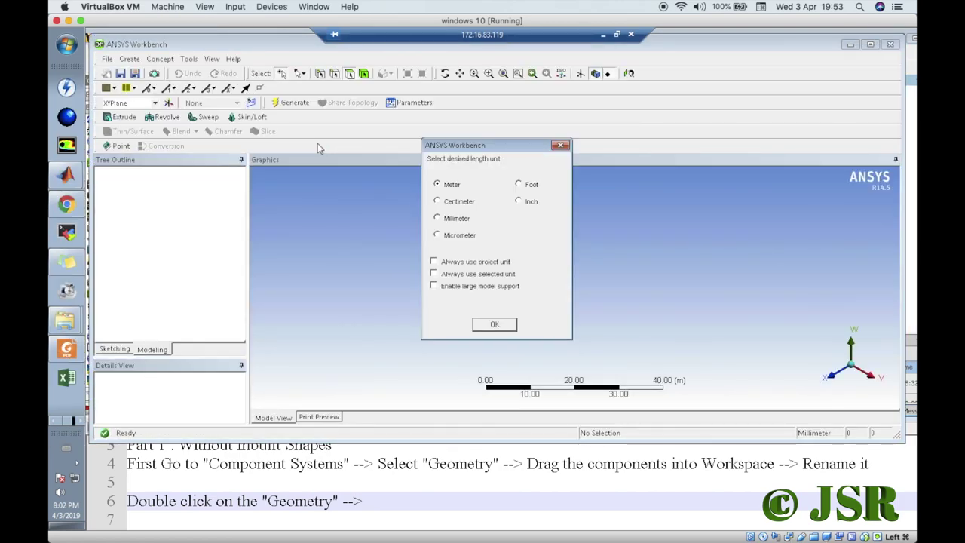
left_click(496, 325)
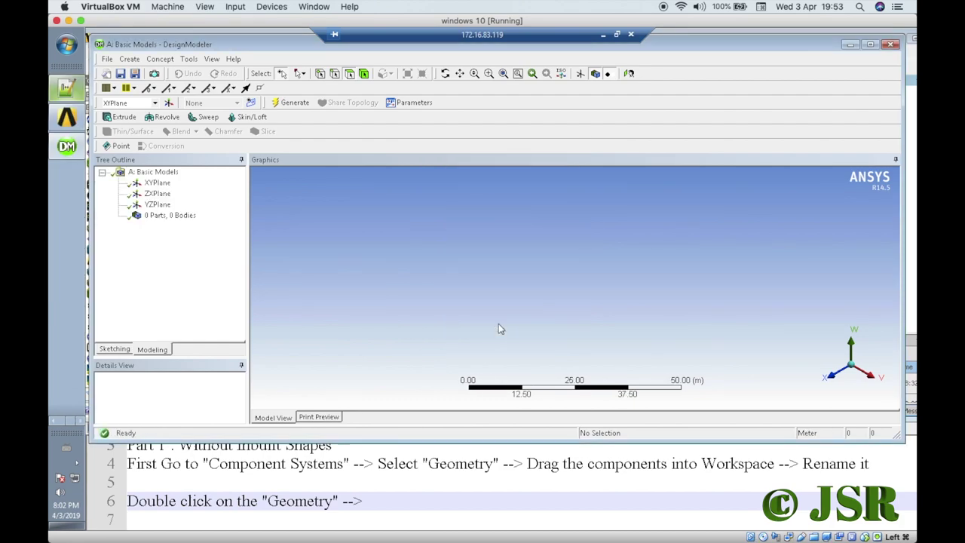
left_click(498, 438)
left_click_drag(497, 438, 496, 405)
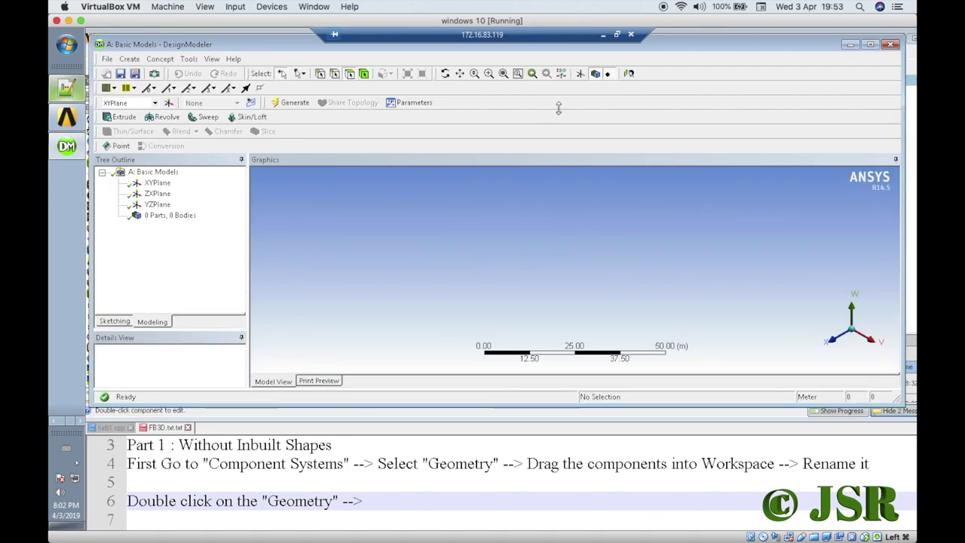
left_click_drag(656, 39, 650, 34)
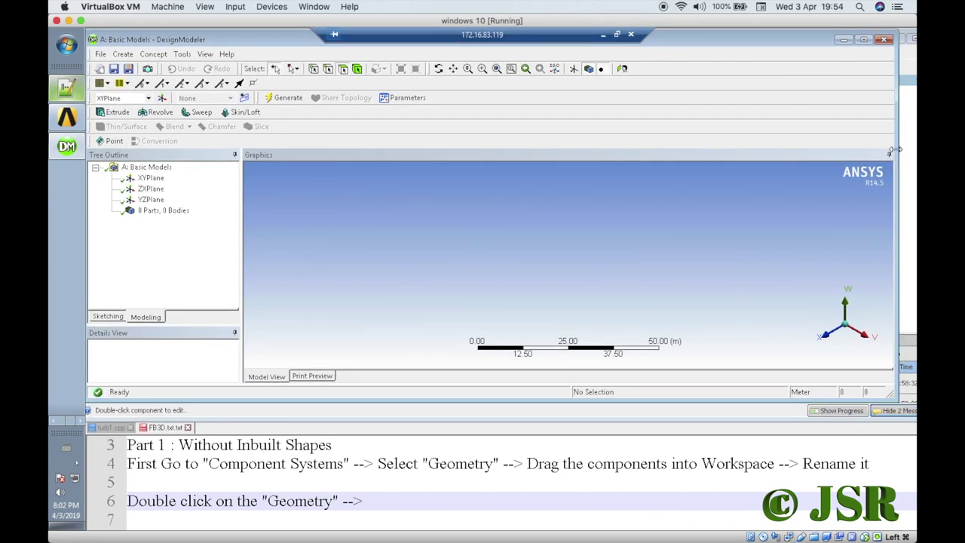
left_click_drag(891, 150, 902, 148)
In the Notepad++ notes, append "New Dialogue box opens -->" to line 6.
left_click(411, 502)
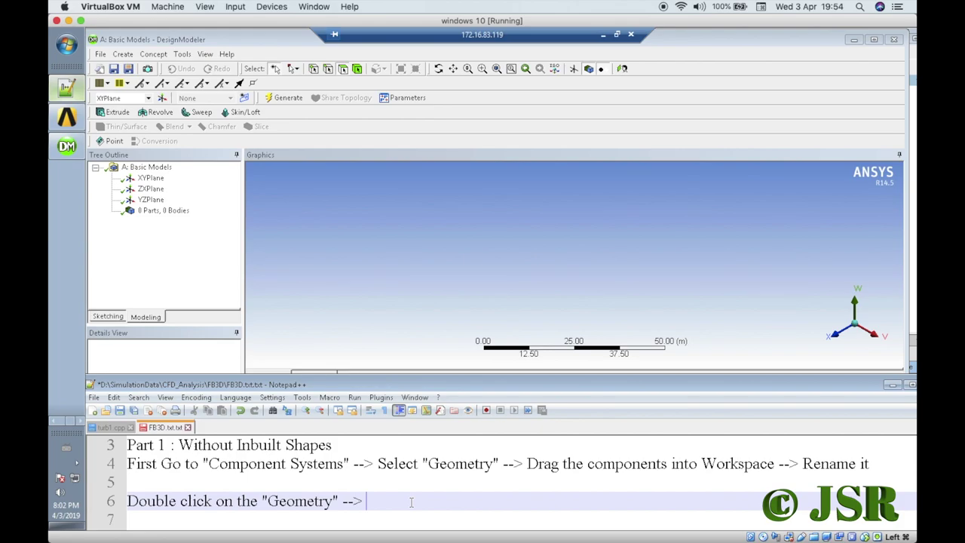
type("New D")
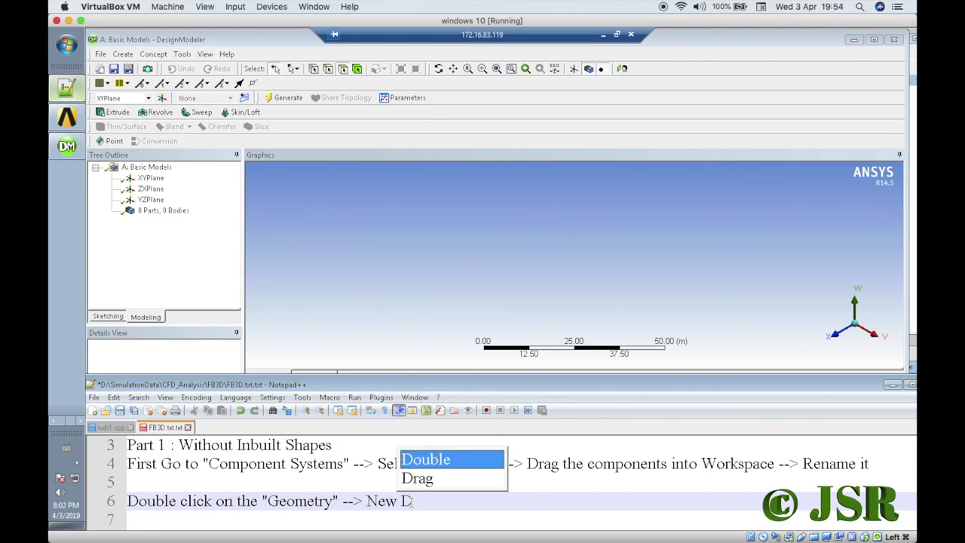
type("ial")
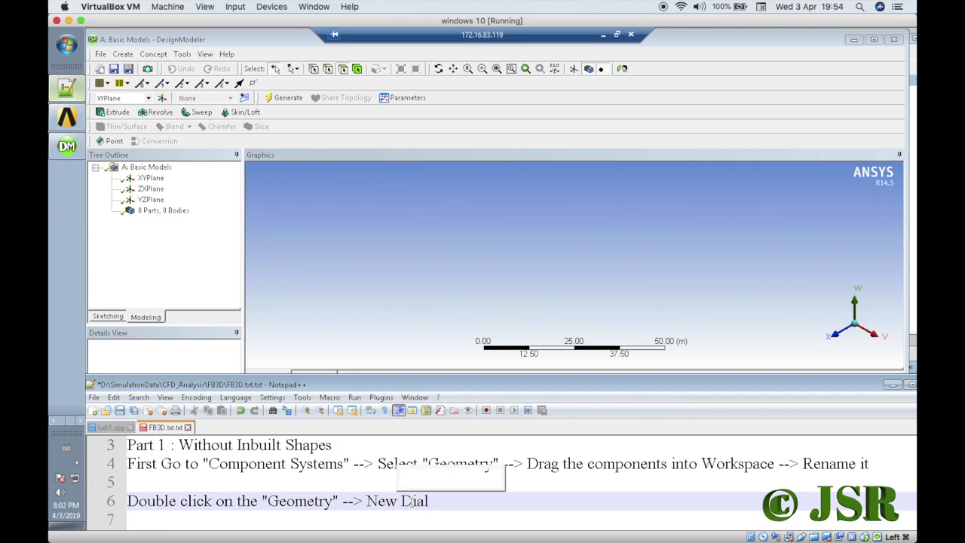
type("ogue c")
key("BackSpace")
type("box")
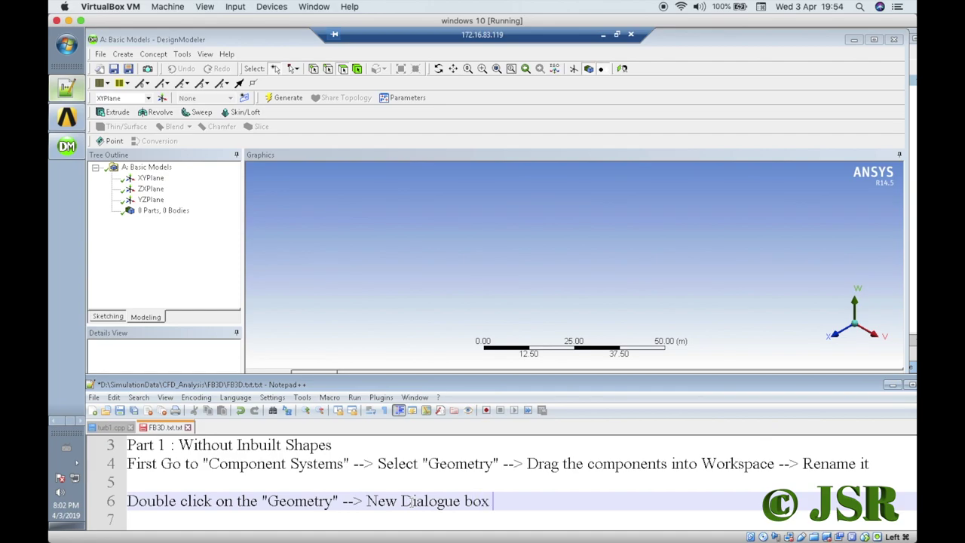
type(" opens -->")
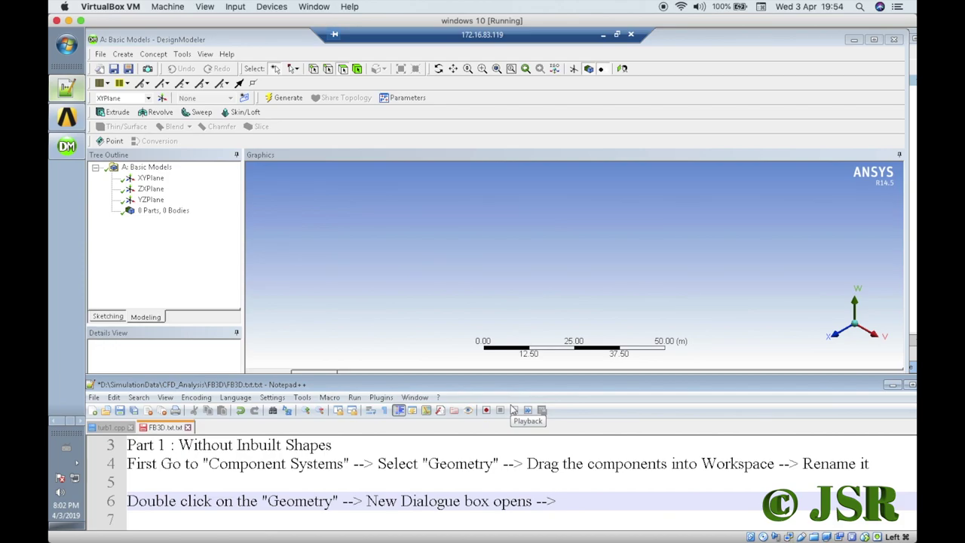
Finish line 6 with 'It is called "Design Moduler"' and add empty lines below it.
type("It has")
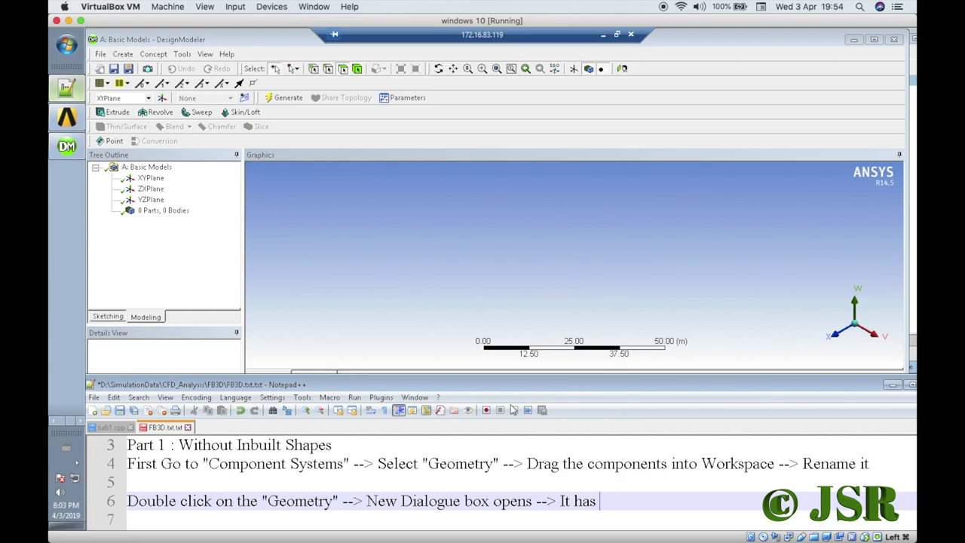
key("BackSpace")
key("BackSpace")
key("BackSpace")
key("BackSpace")
type("is called \"Design")
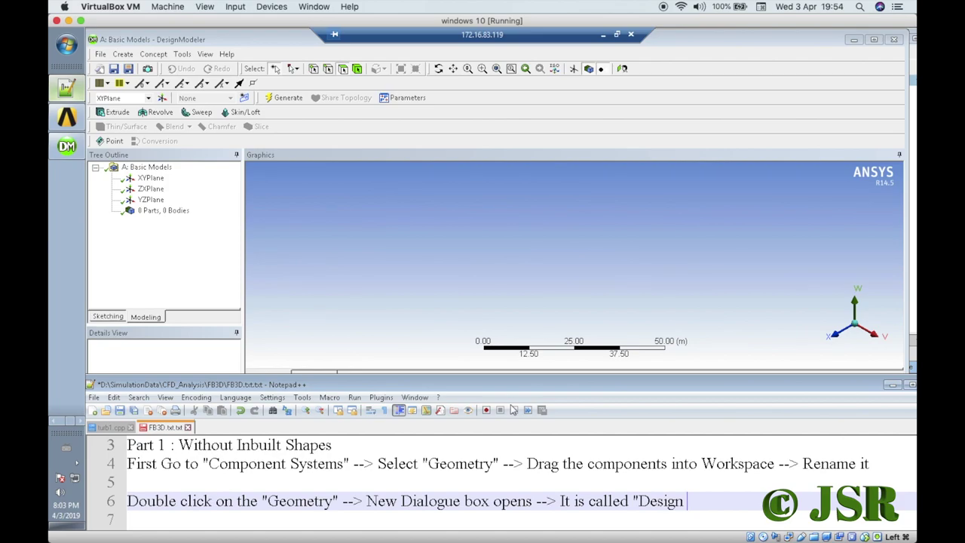
type(" Moduler\"")
key("Return")
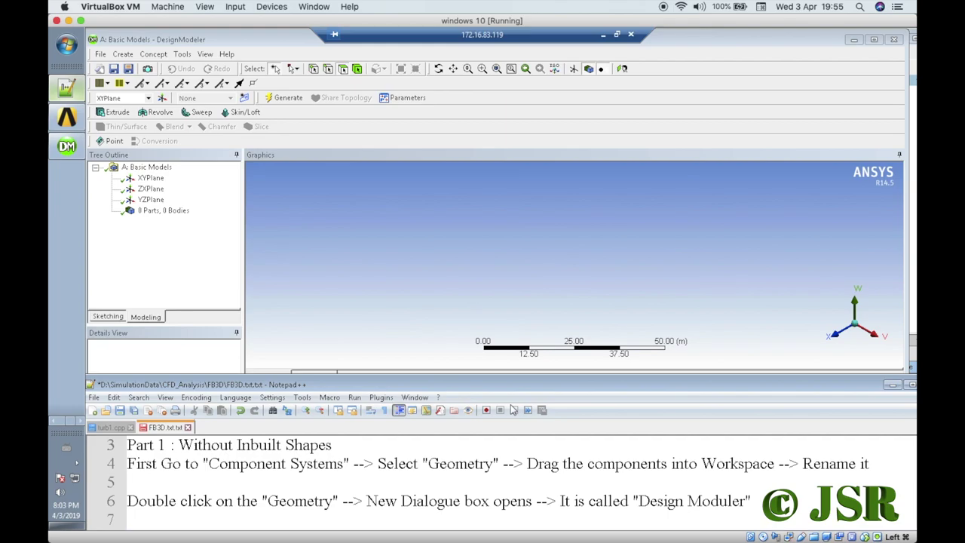
key("Return")
key("Return")
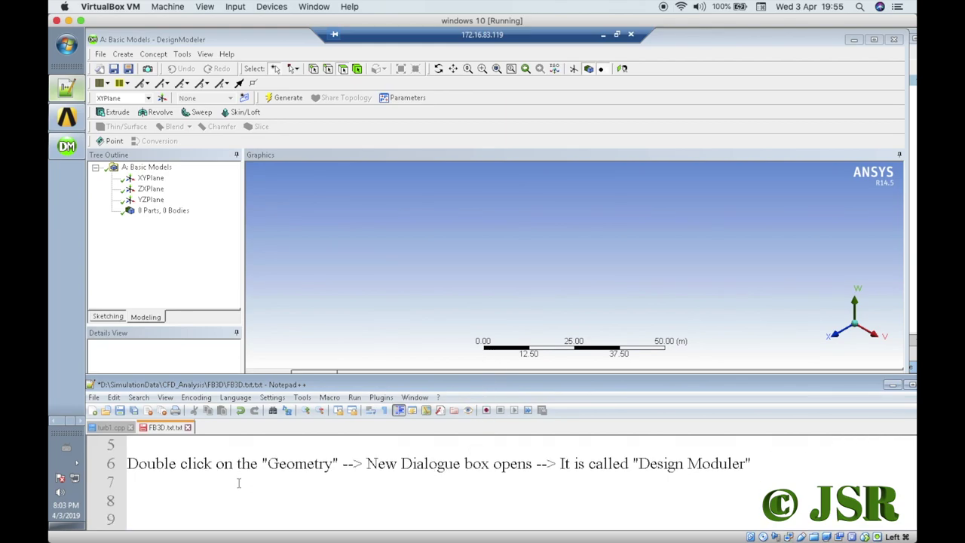
Select XYPlane in the DesignModeler tree and write "Click on XY Plane -->" on line 7 of the Notepad++ notes.
left_click(142, 492)
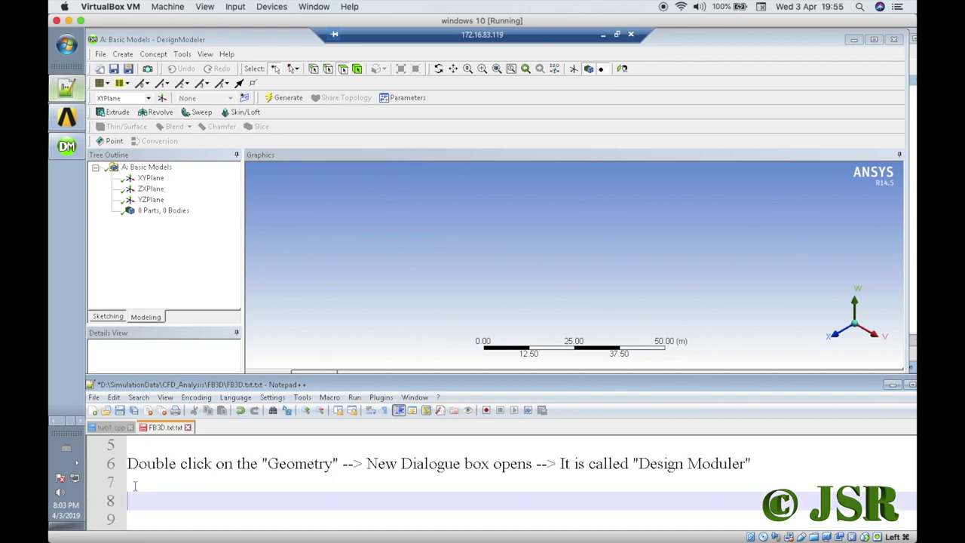
left_click(135, 486)
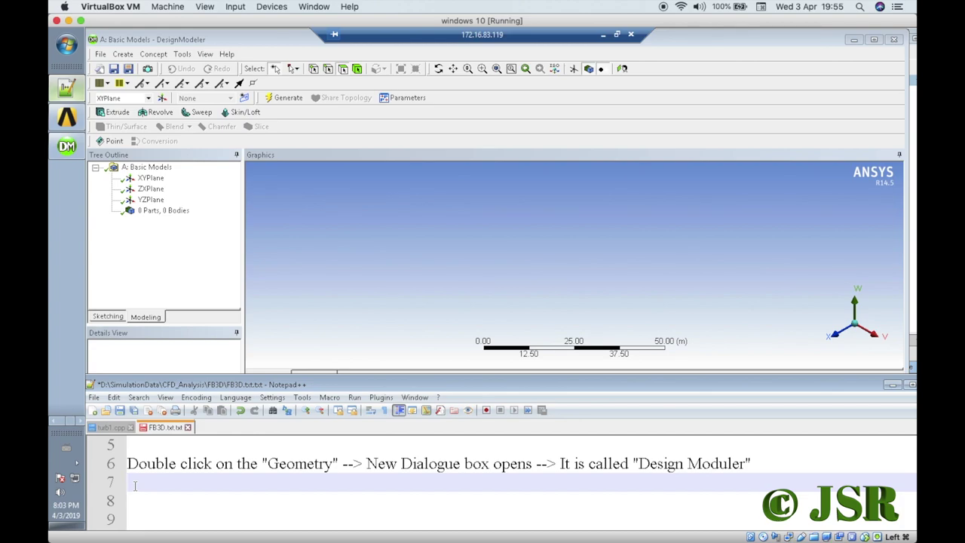
left_click(148, 179)
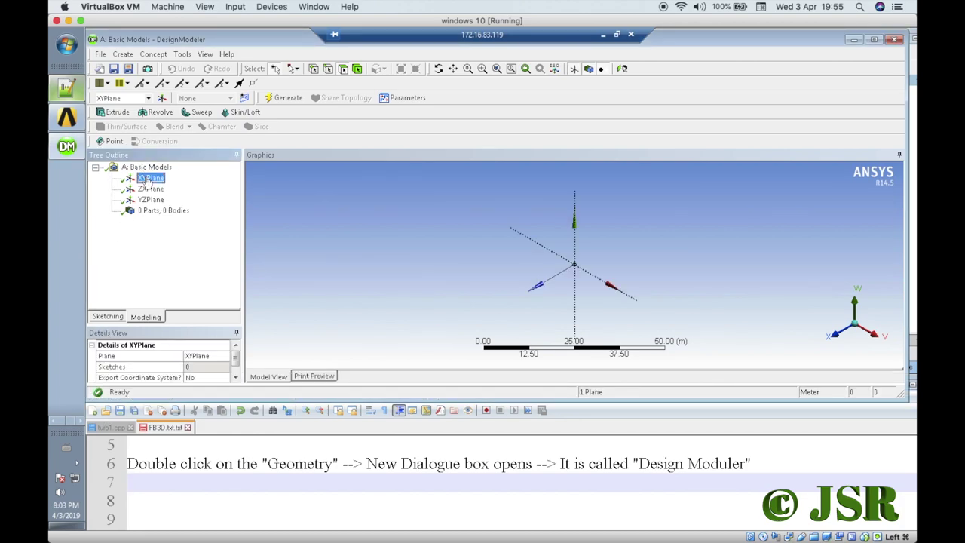
left_click(142, 480)
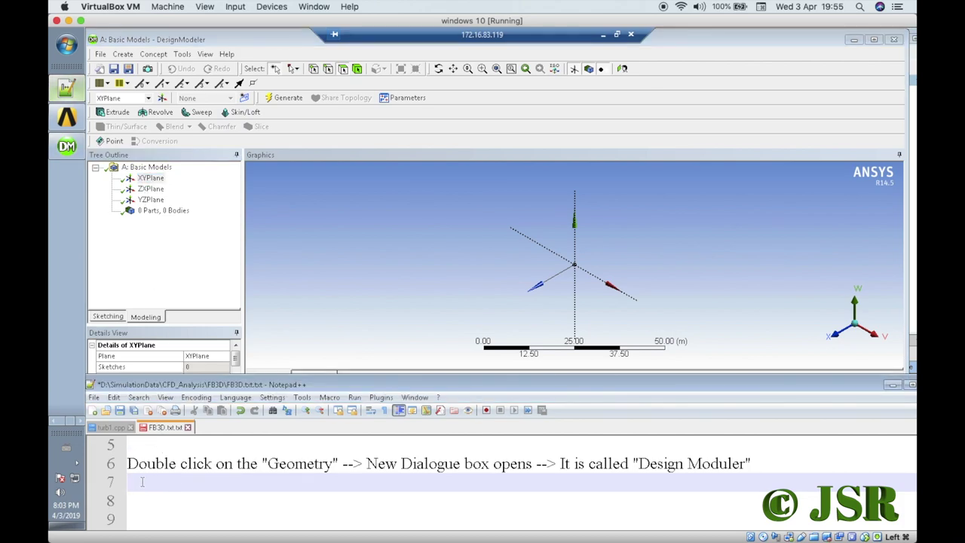
type("Click on XY P")
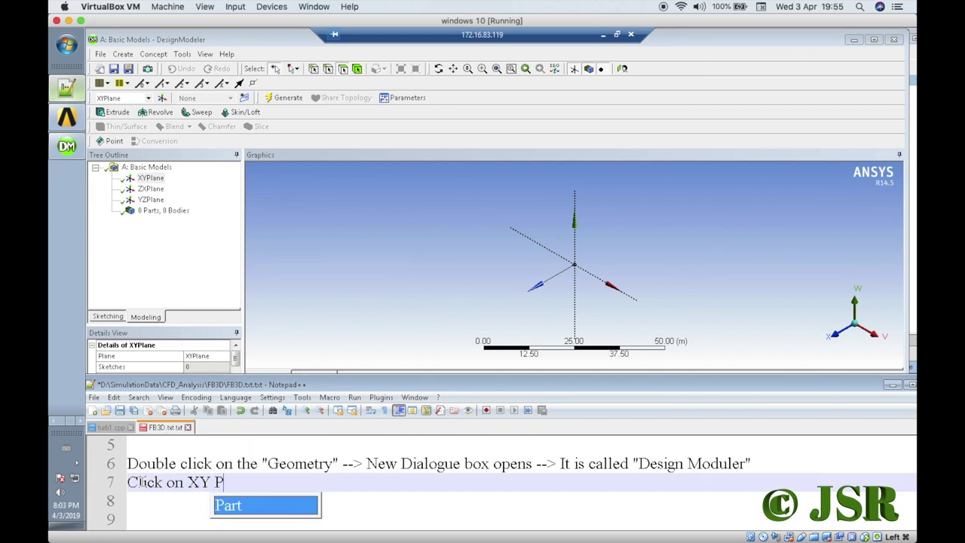
type("lane -->")
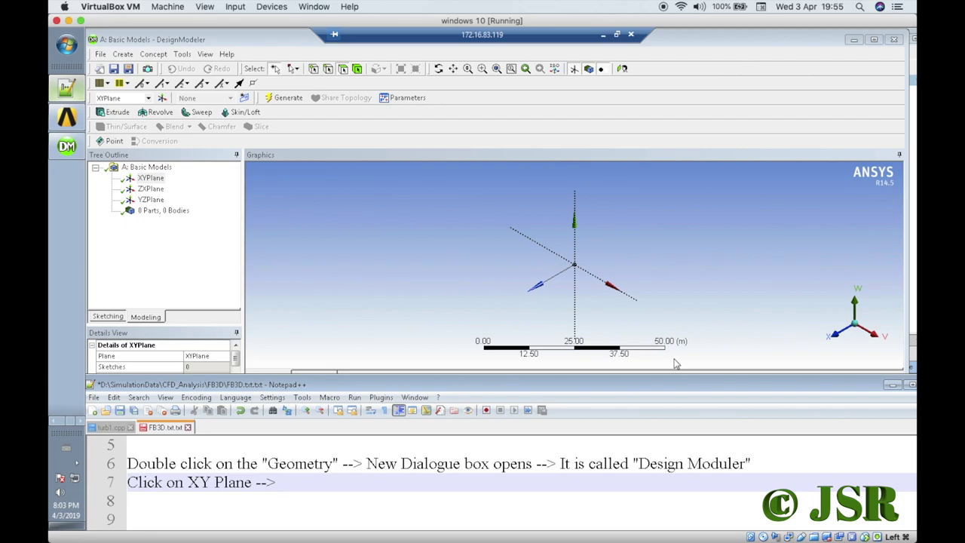
In DesignModeler, orient the graphics view to look straight at the XYPlane.
left_click(688, 217)
right_click(688, 217)
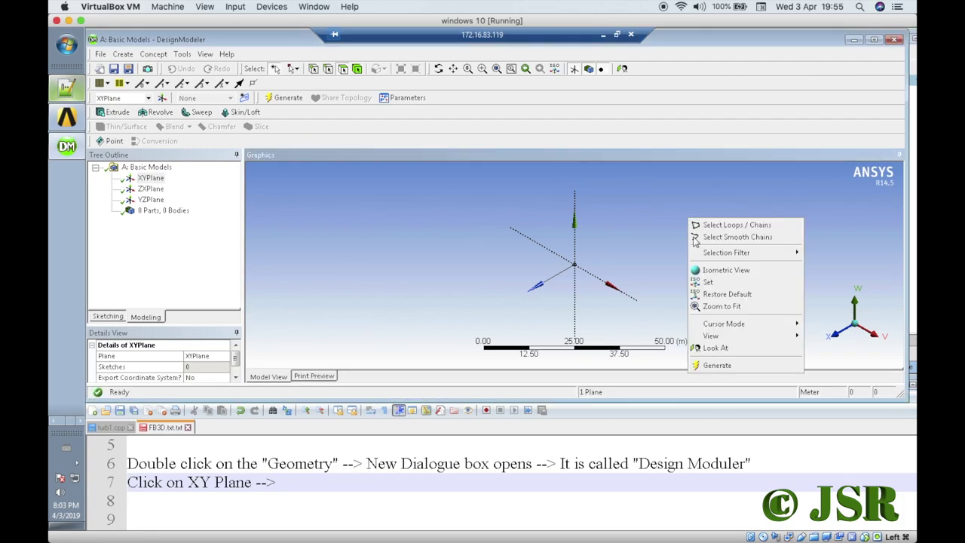
left_click(727, 347)
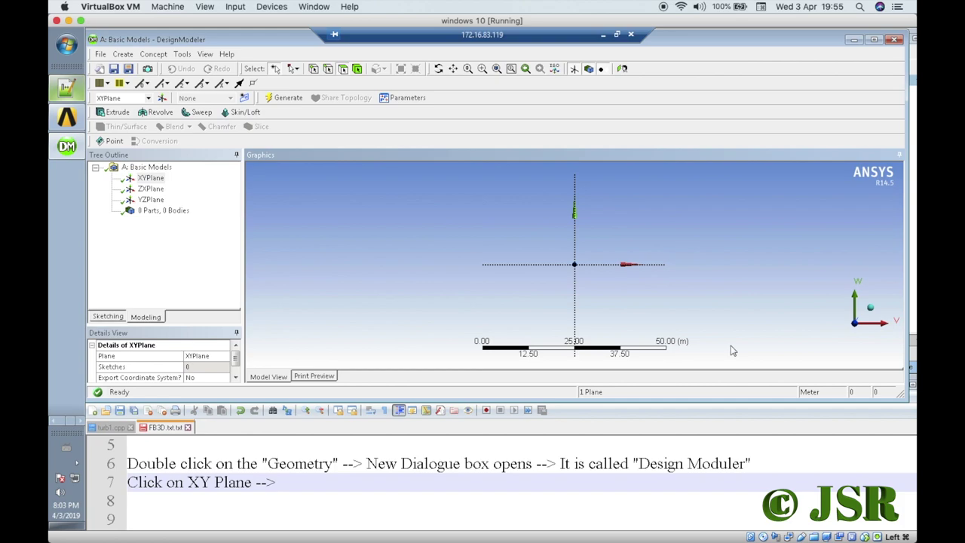
In the Notepad++ notes, finish line 7 with 'Right click on the workspace and select "Look At"' and reapply Look At to the DesignModeler view.
left_click(281, 482)
type("R")
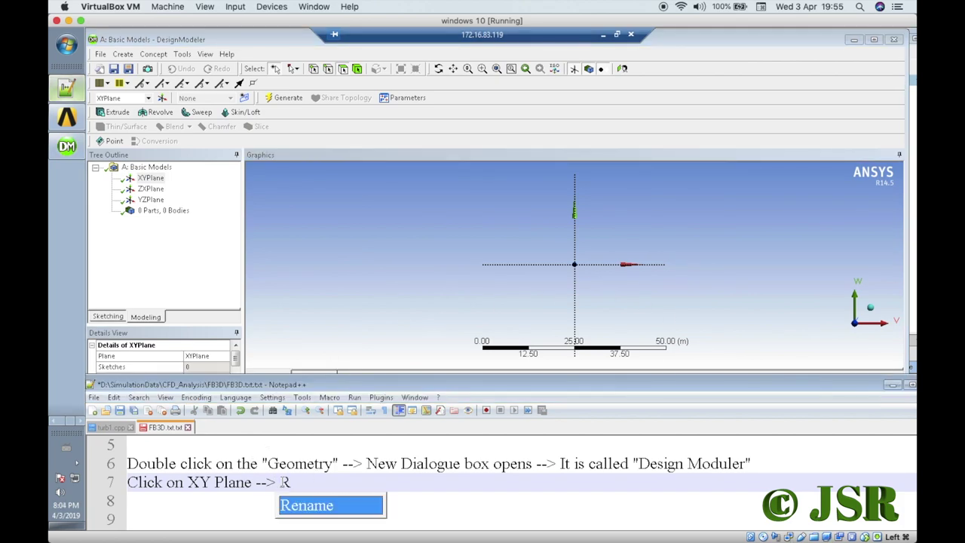
type("ight click ")
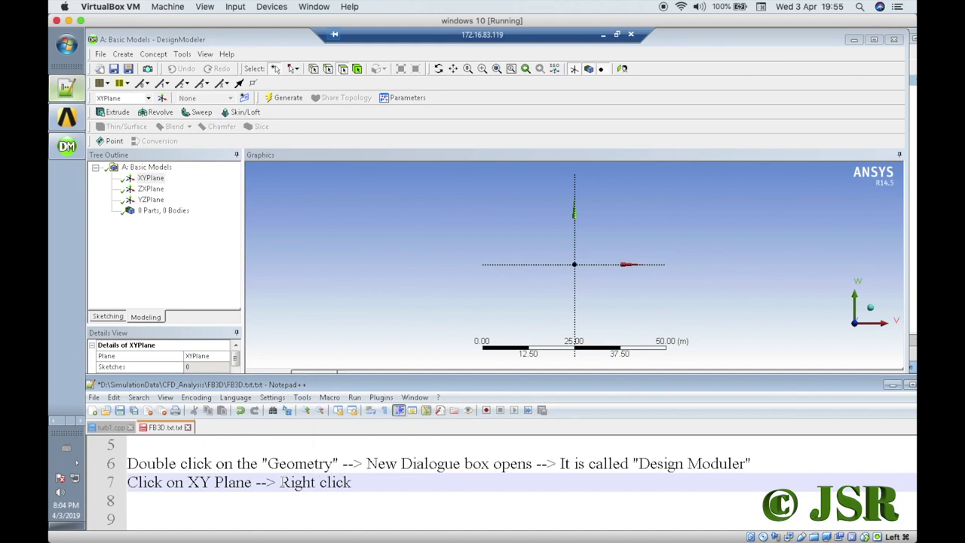
type("on the work")
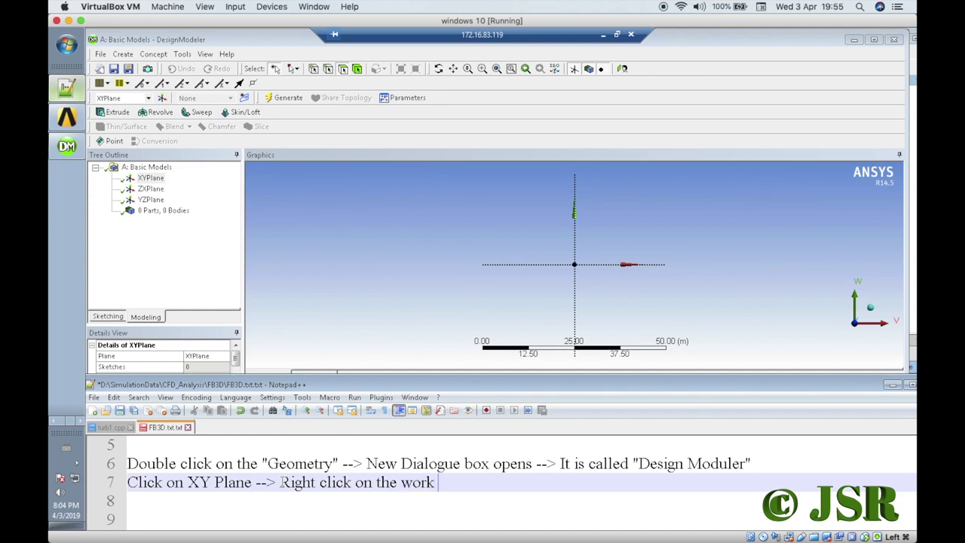
type("space and select")
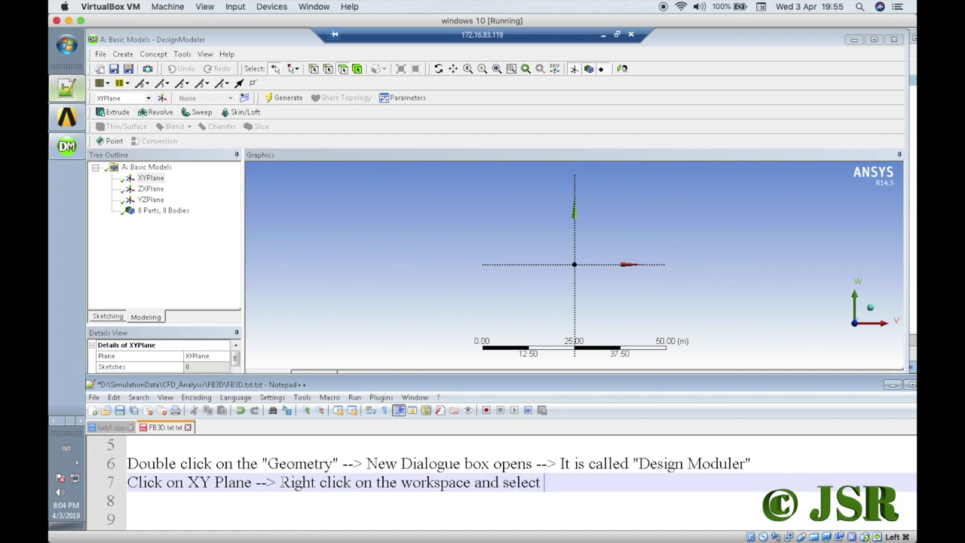
type(" \"Look At\"")
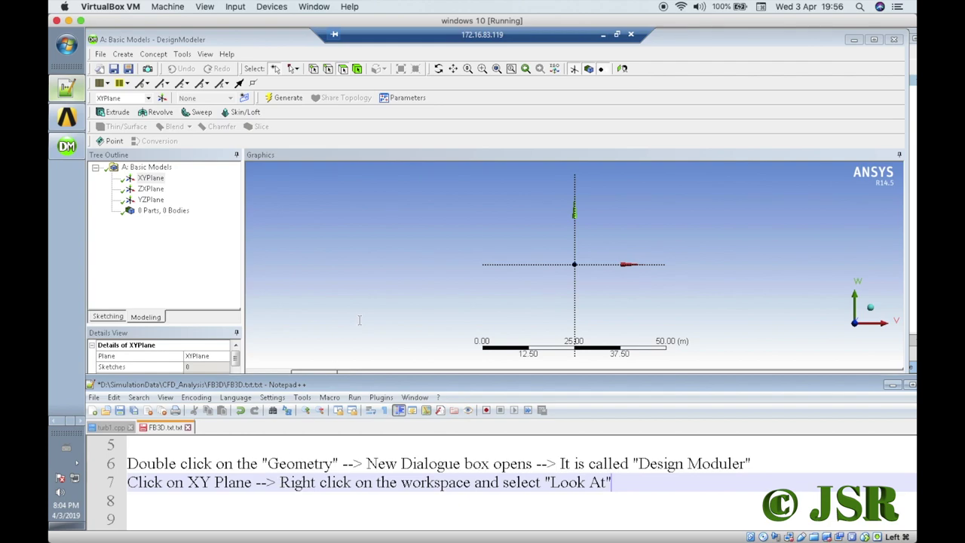
right_click(705, 218)
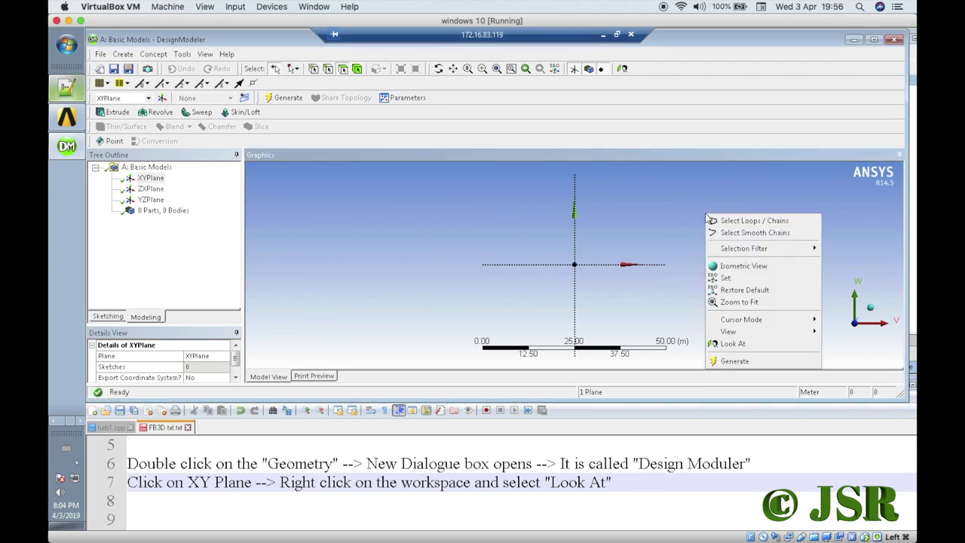
left_click(737, 344)
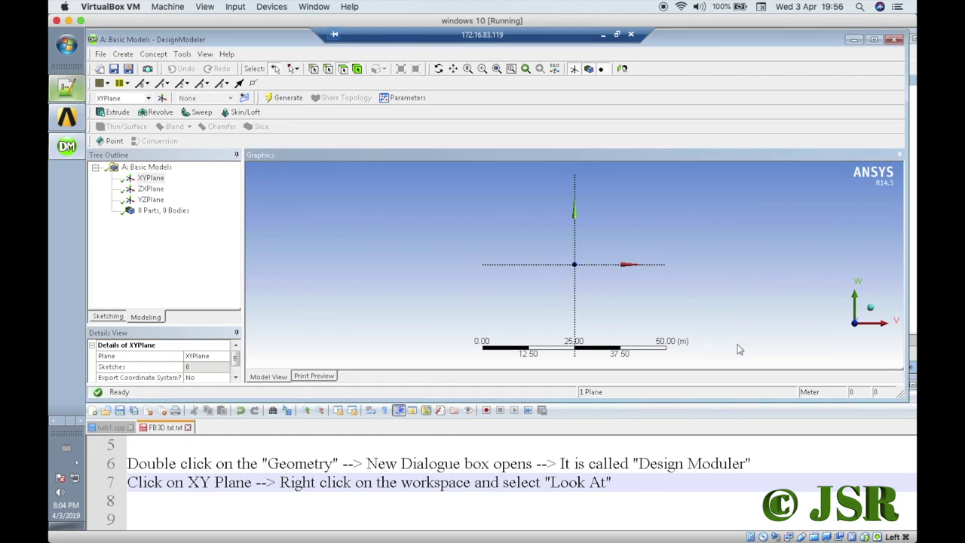
left_click(645, 486)
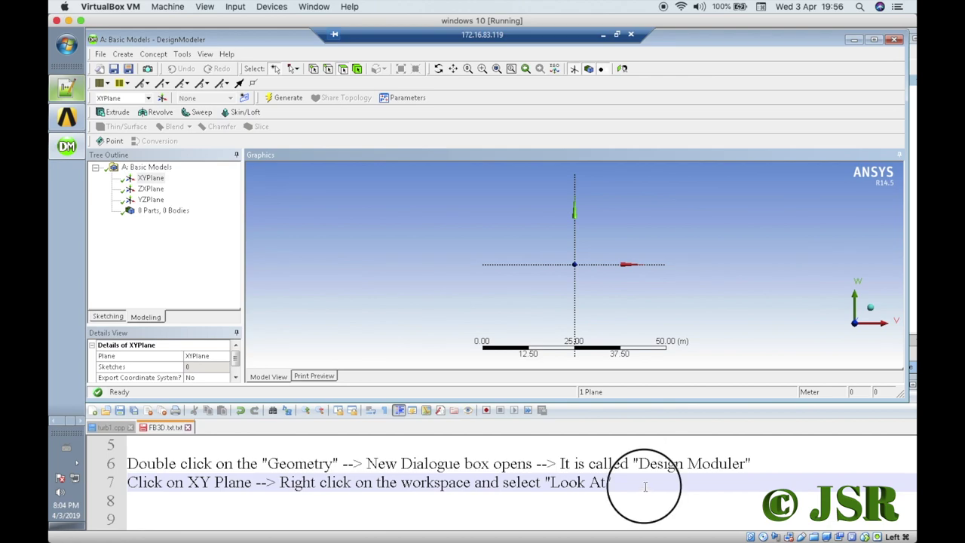
type("-")
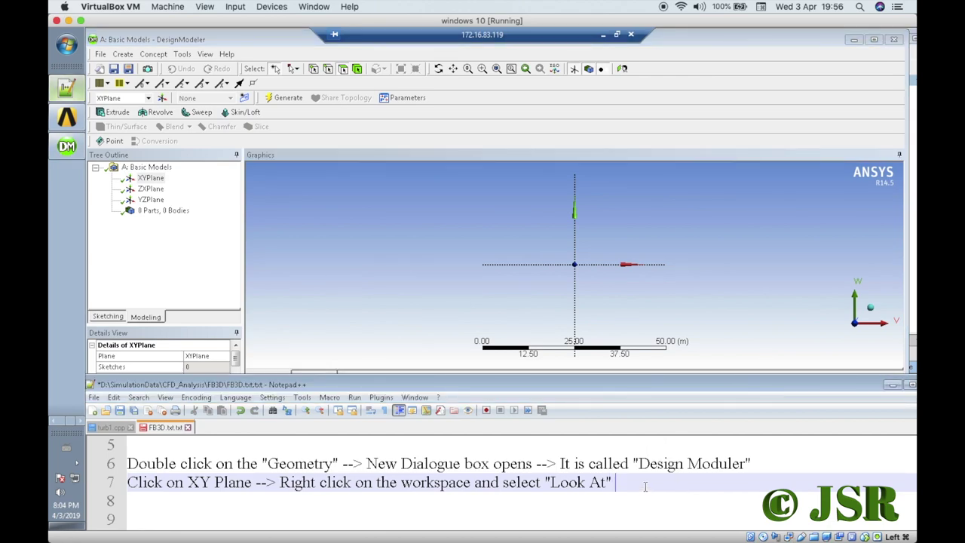
type("->")
key("BackSpace")
key("BackSpace")
key("BackSpace")
key("BackSpace")
Write "Now Let Draw a Rectangle -->" on line 8 of the Notepad++ notes.
key("Return")
type("No")
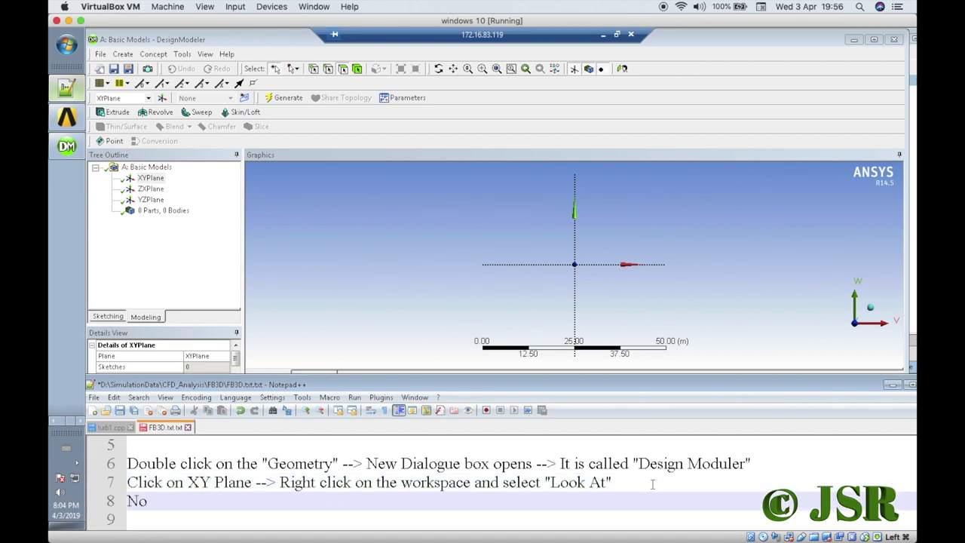
type("w Let Draw a Re")
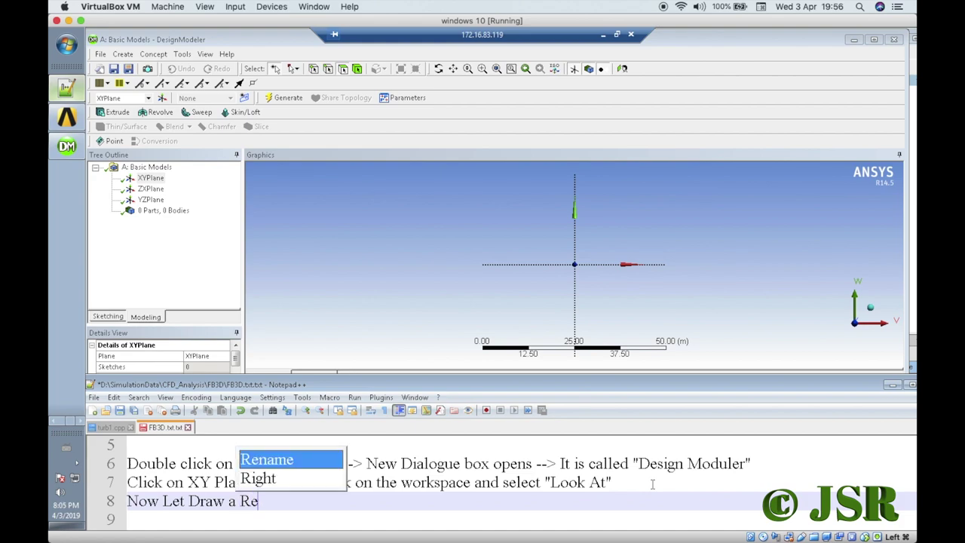
type("ctan")
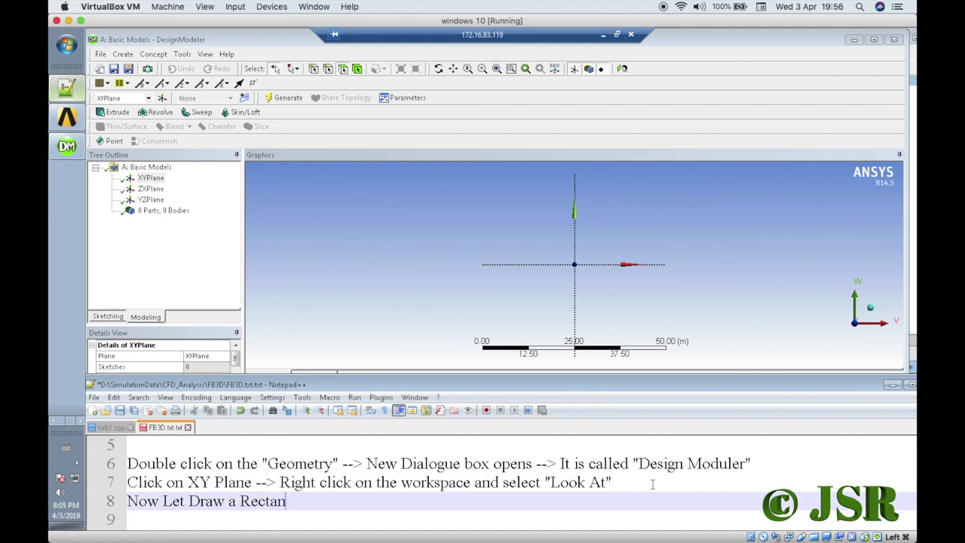
type("gle -->")
Append 'Go to "Sketching" tab -->' to line 8 of the notes and switch DesignModeler to sketching mode.
type("Go to ")
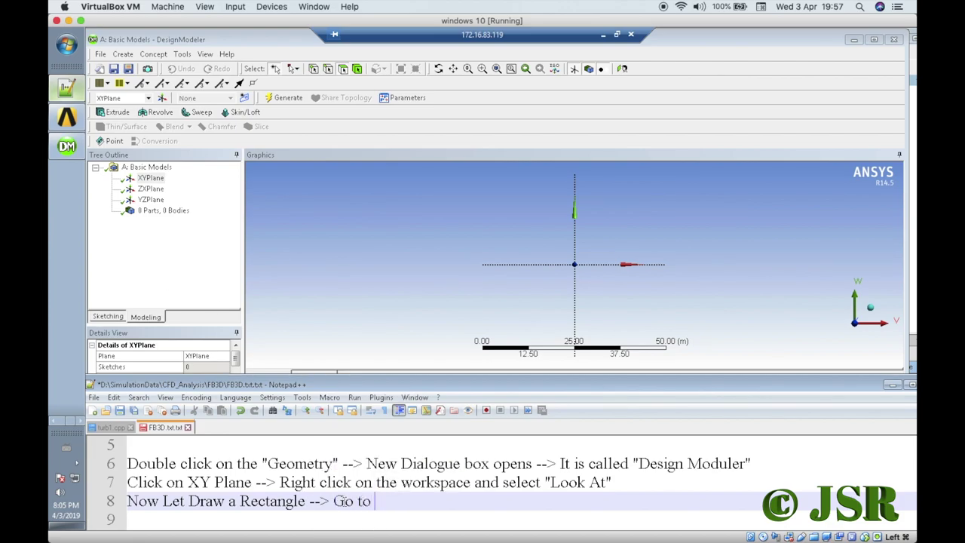
type("\"S")
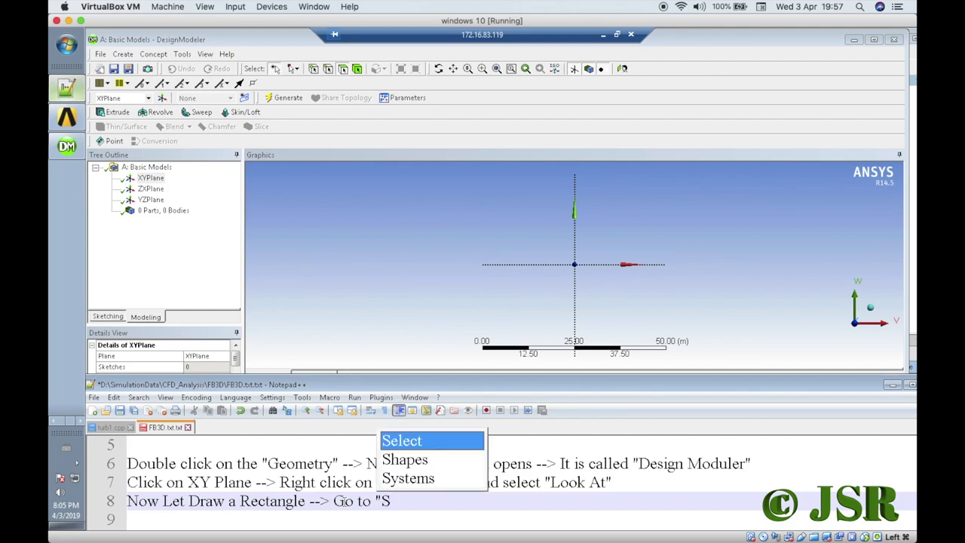
type("ketc")
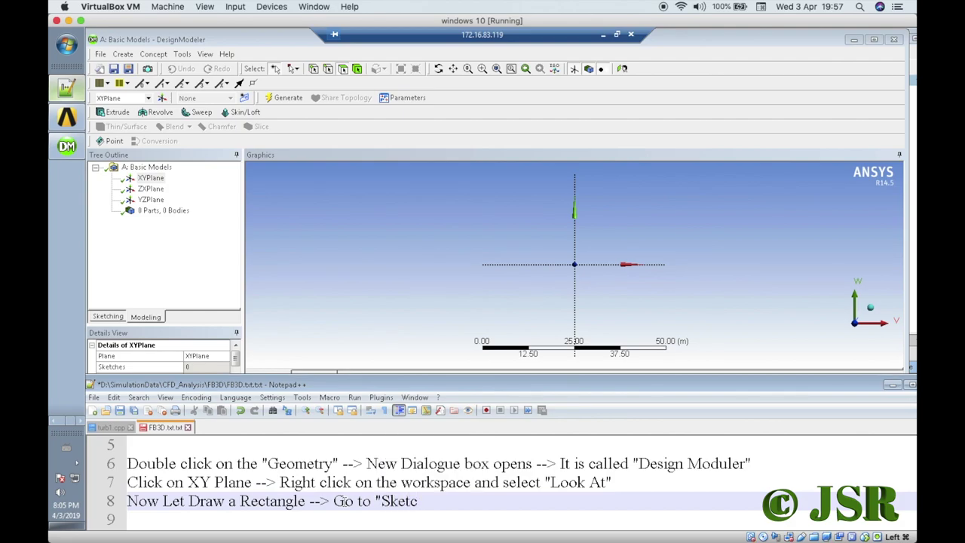
type("hing \" tab -->")
left_click(110, 317)
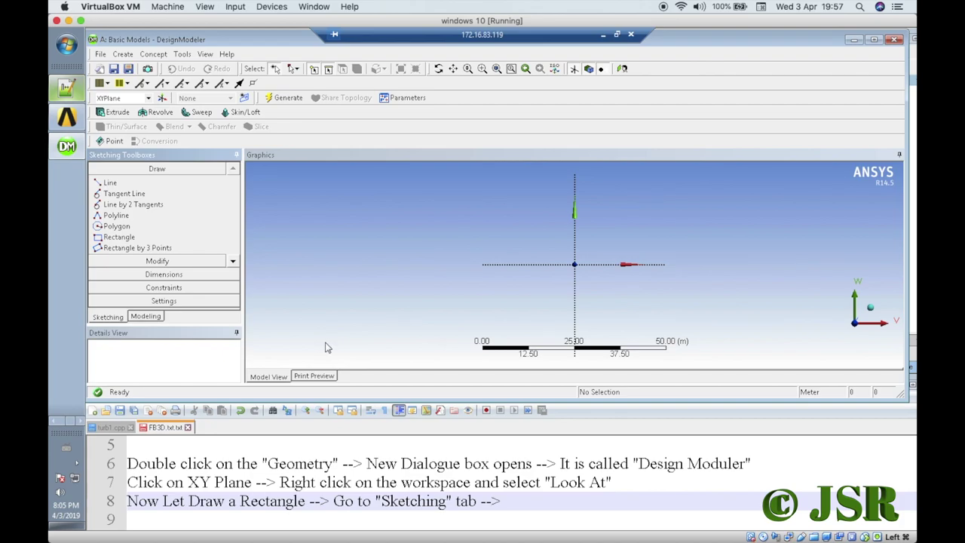
In the Notepad++ notes, finish line 8 with "Lets start with point by point" and add empty lines below it.
left_click(519, 501)
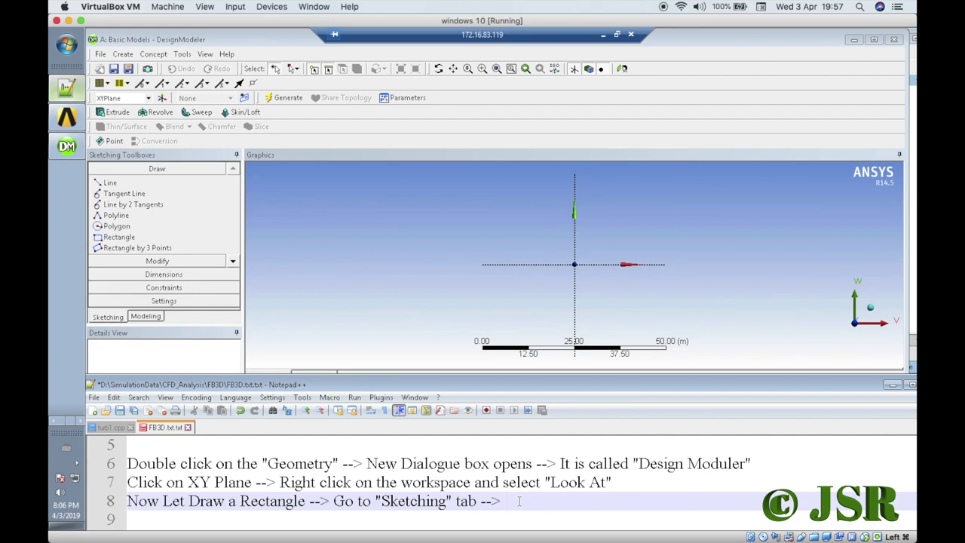
type("Let")
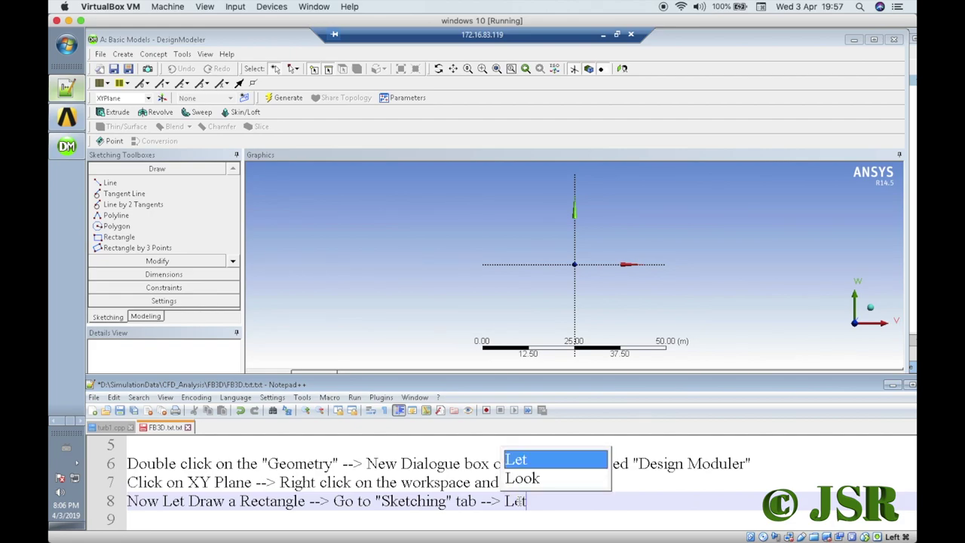
type("s sta")
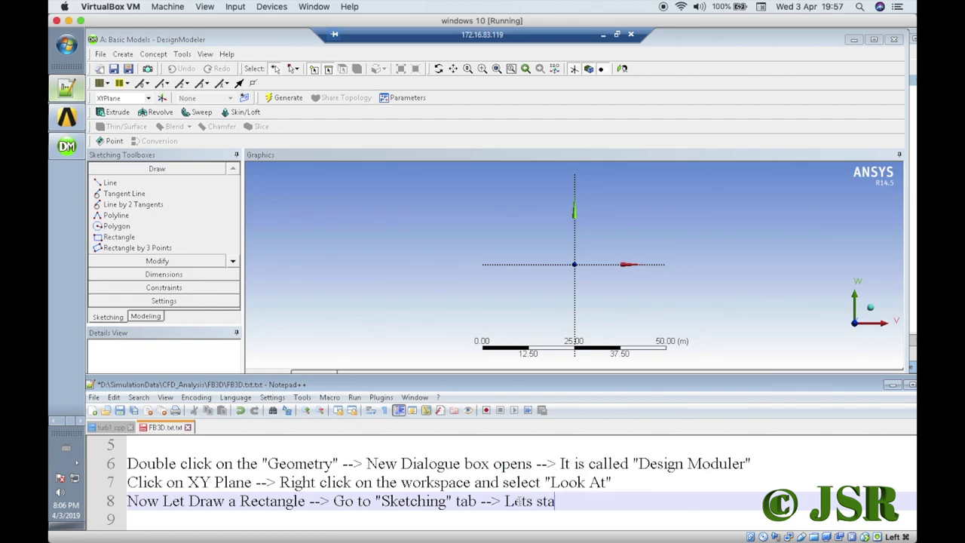
type("rt with point by")
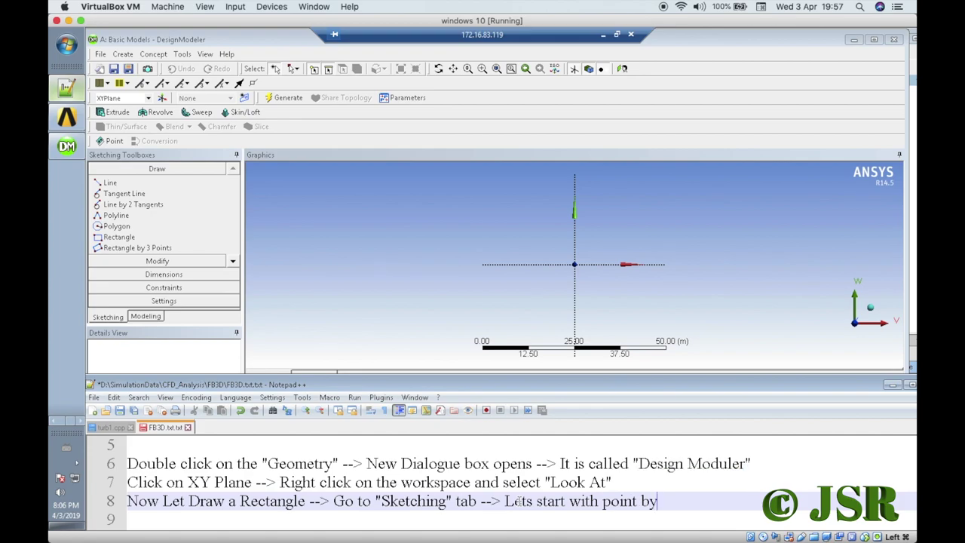
type(" poi")
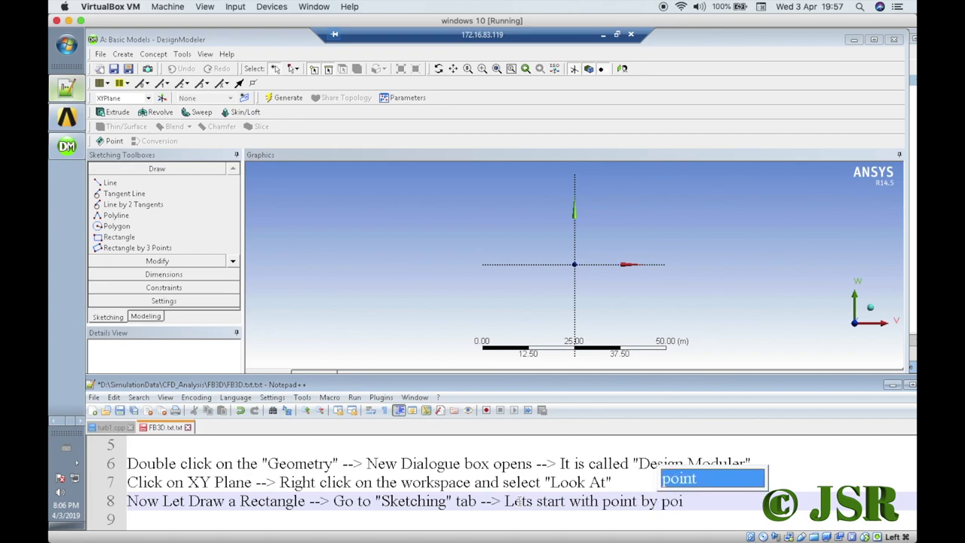
type("nt")
key("Return")
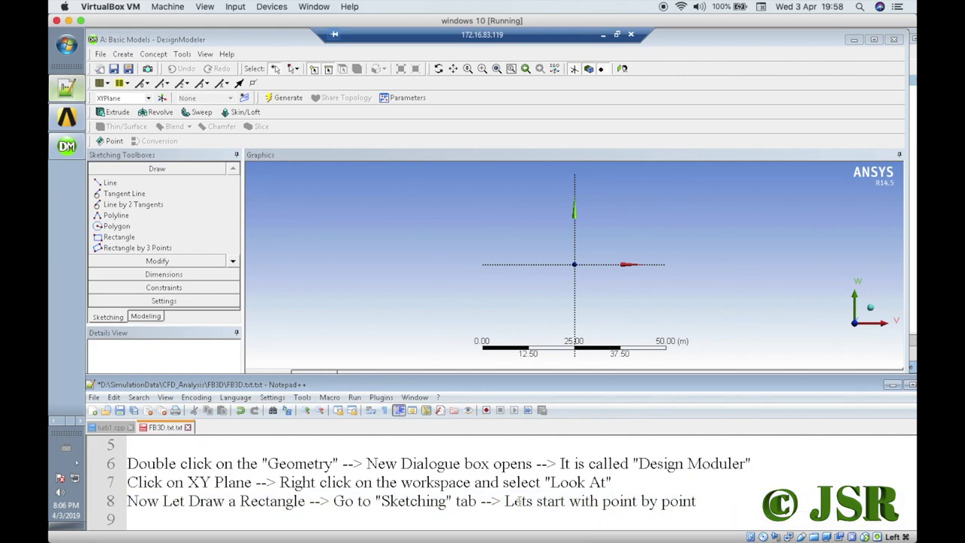
key("Return")
left_click(220, 503)
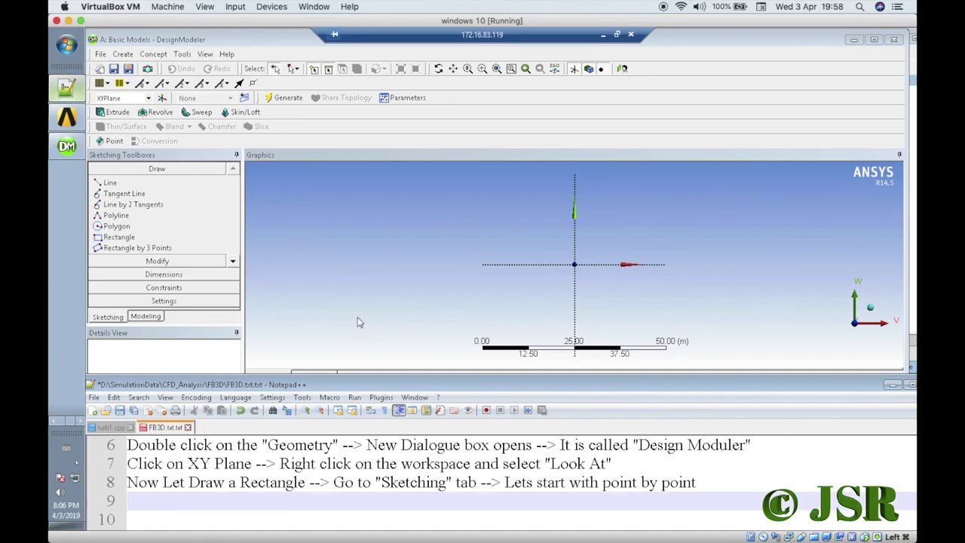
In DesignModeler, add a point feature, enlarge its details area, and set its definition to Manual Input.
left_click(111, 142)
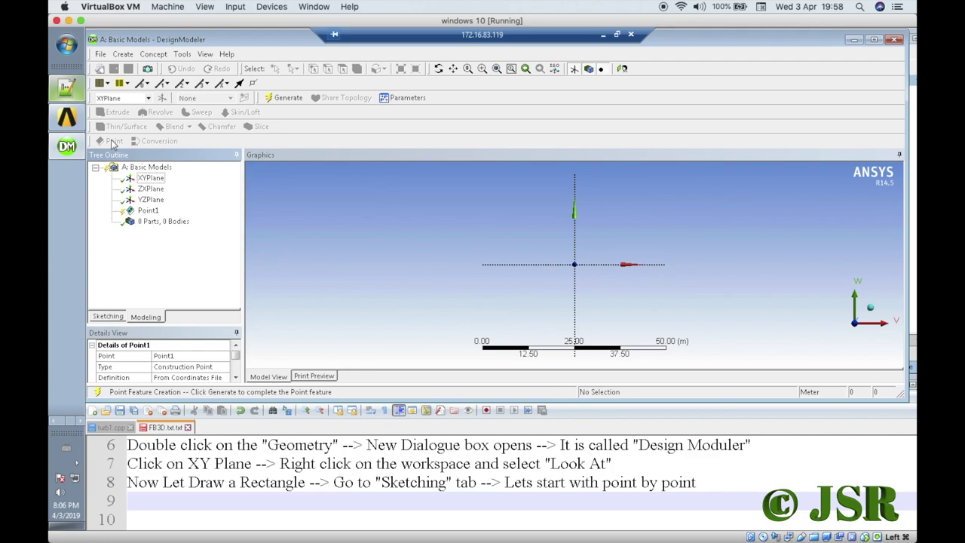
left_click_drag(199, 323, 198, 258)
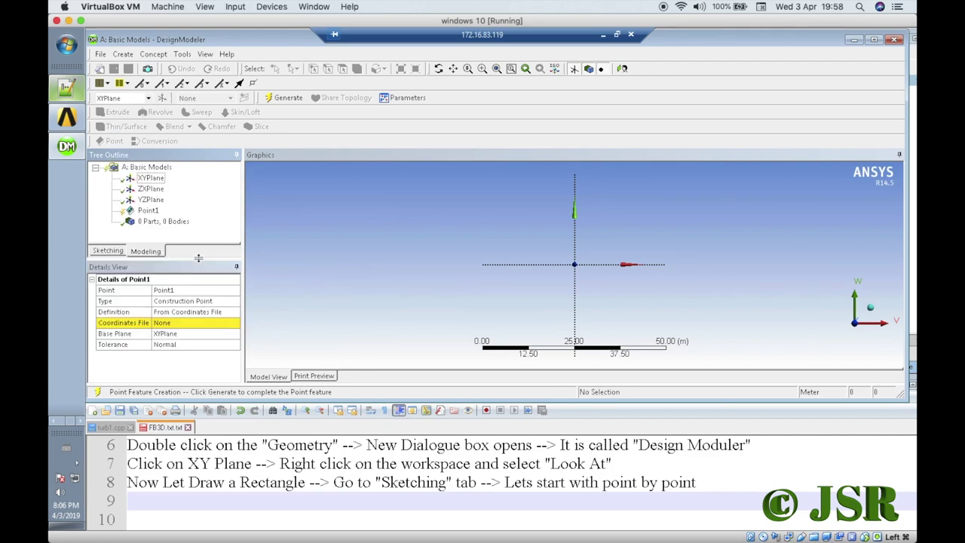
left_click(179, 324)
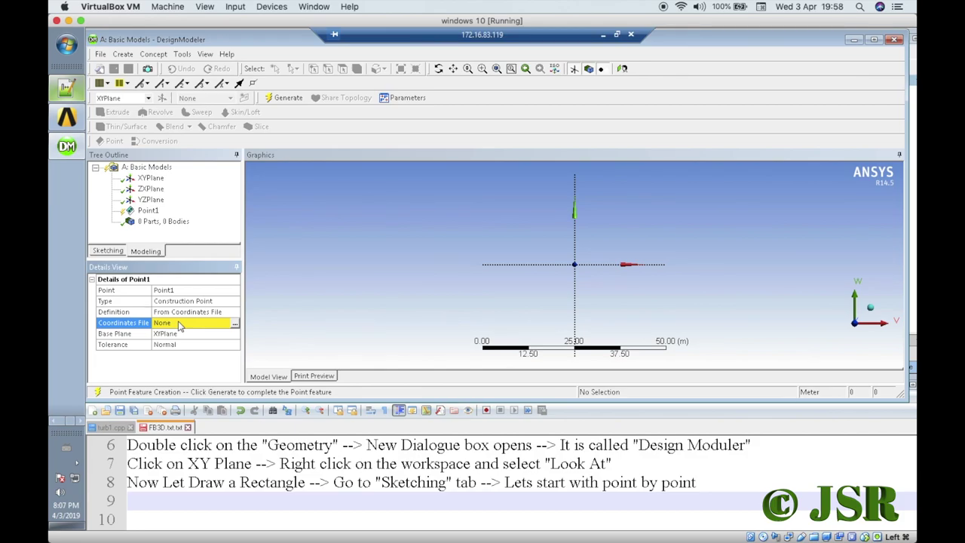
left_click(230, 313)
left_click(234, 312)
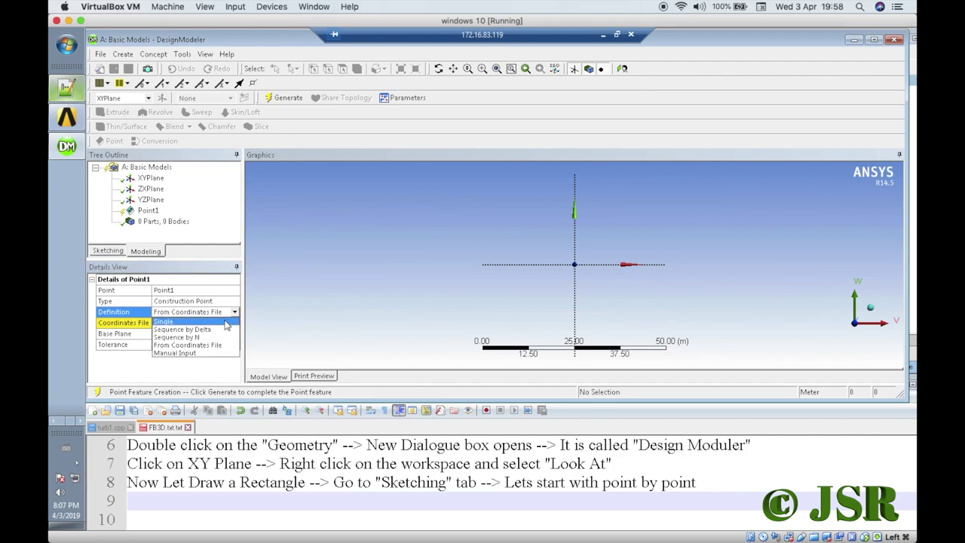
left_click(210, 352)
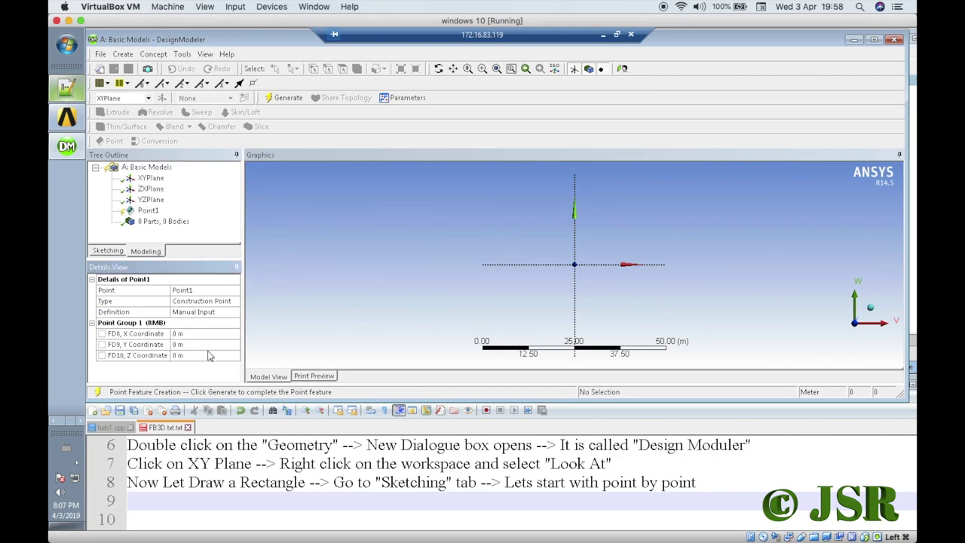
Rename the construction point A, leave its X coordinate at 0 m, and generate it.
left_click(194, 335)
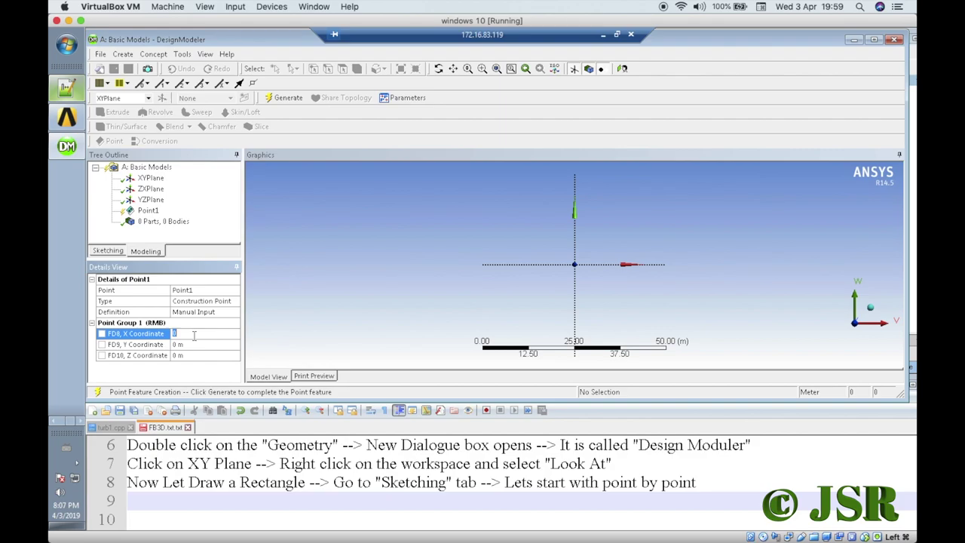
left_click(265, 332)
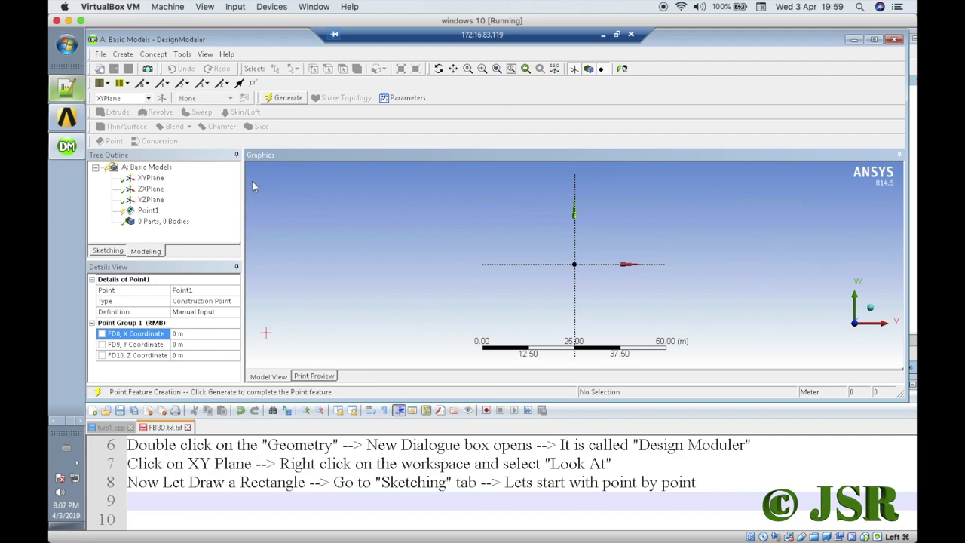
left_click(211, 281)
left_click(202, 291)
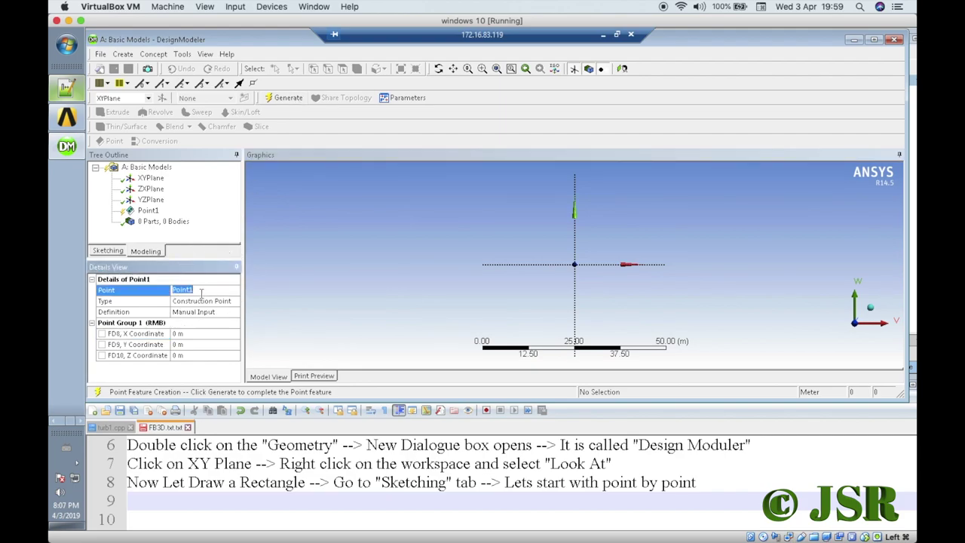
type("A")
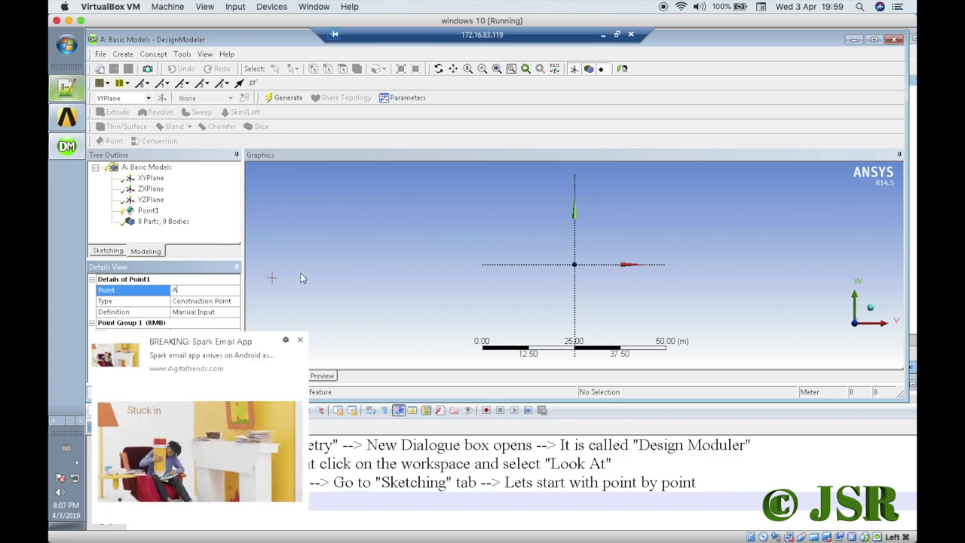
left_click(300, 339)
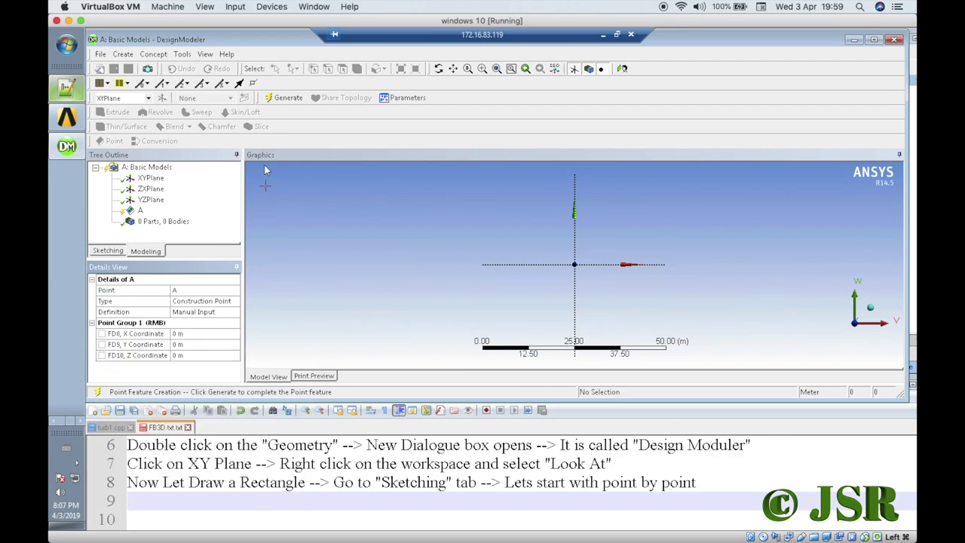
left_click(279, 101)
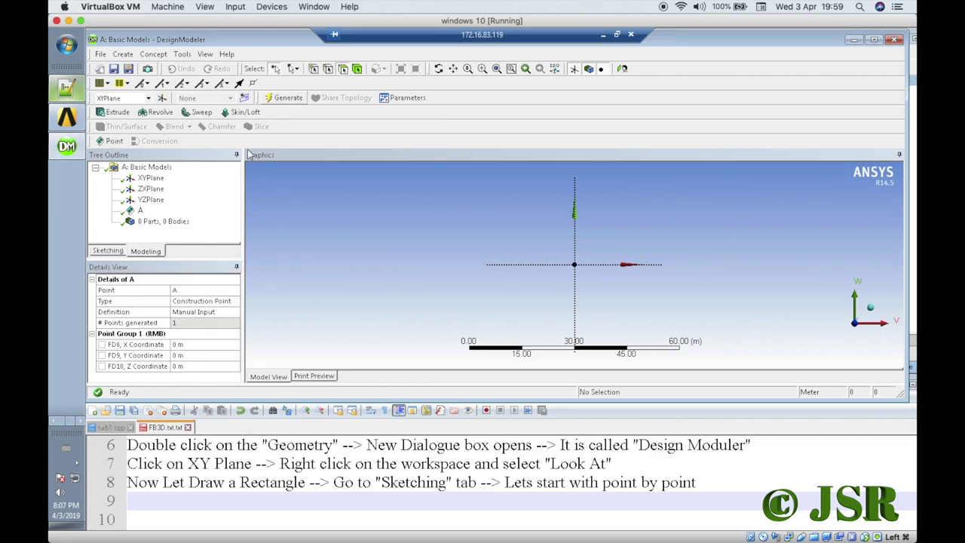
left_click(230, 324)
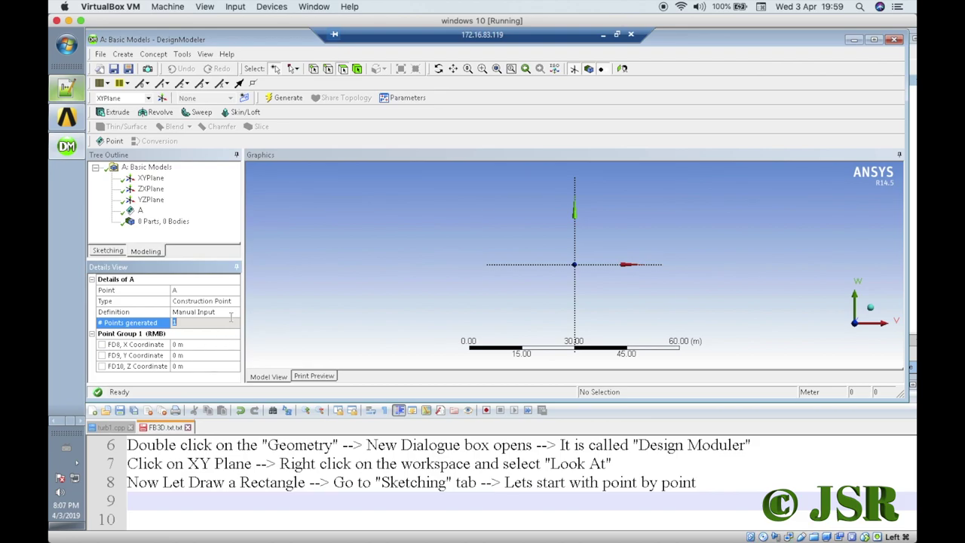
Add a second construction point, define it by Manual Input, and set its X coordinate to 0.21 m.
left_click(114, 142)
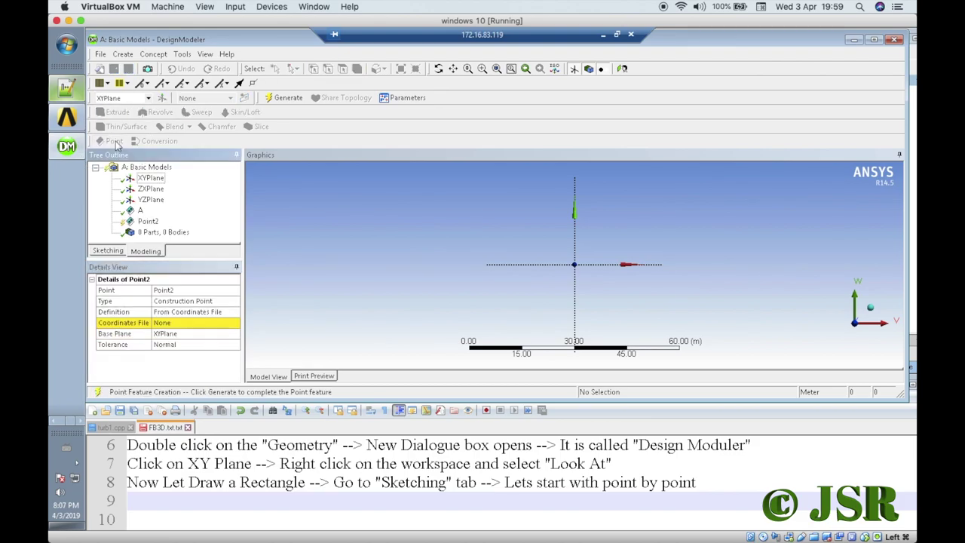
left_click(232, 312)
left_click(235, 315)
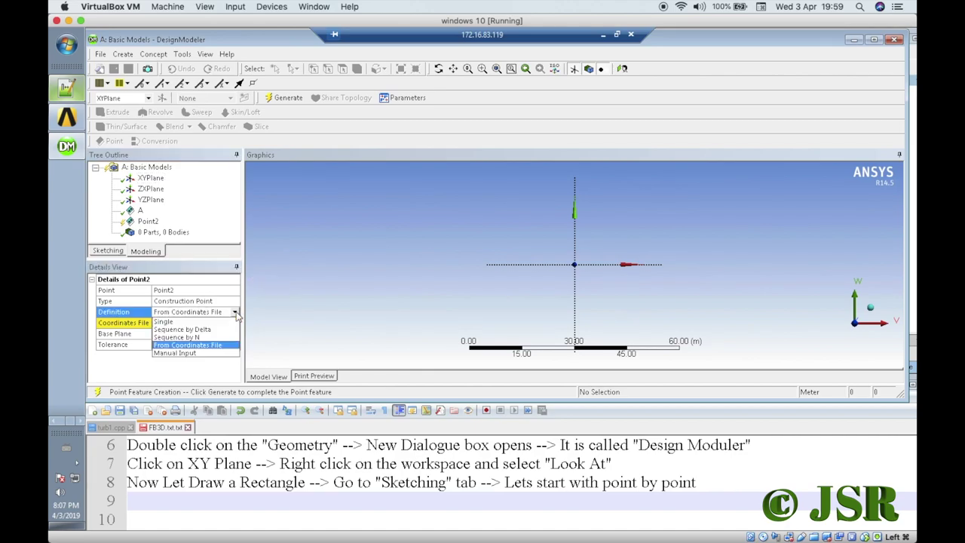
left_click(221, 356)
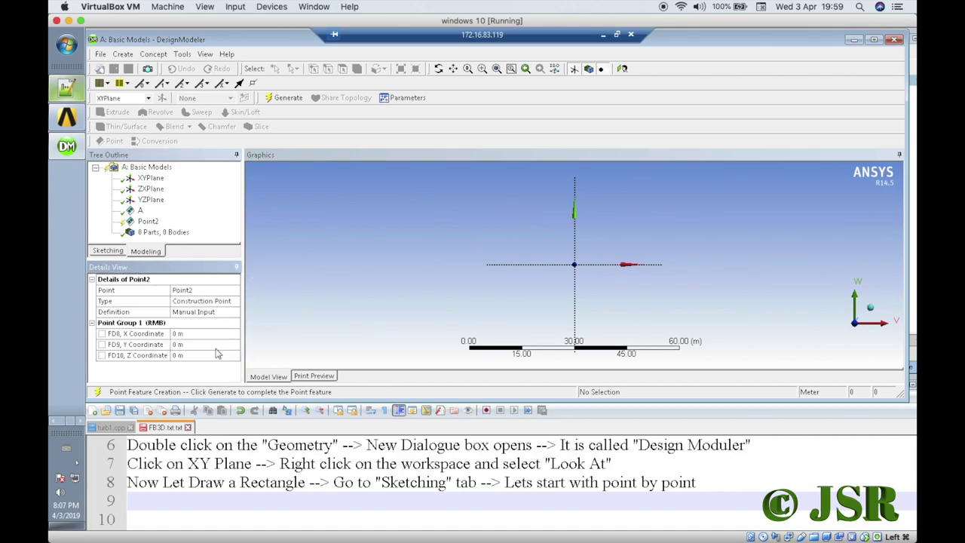
left_click(189, 335)
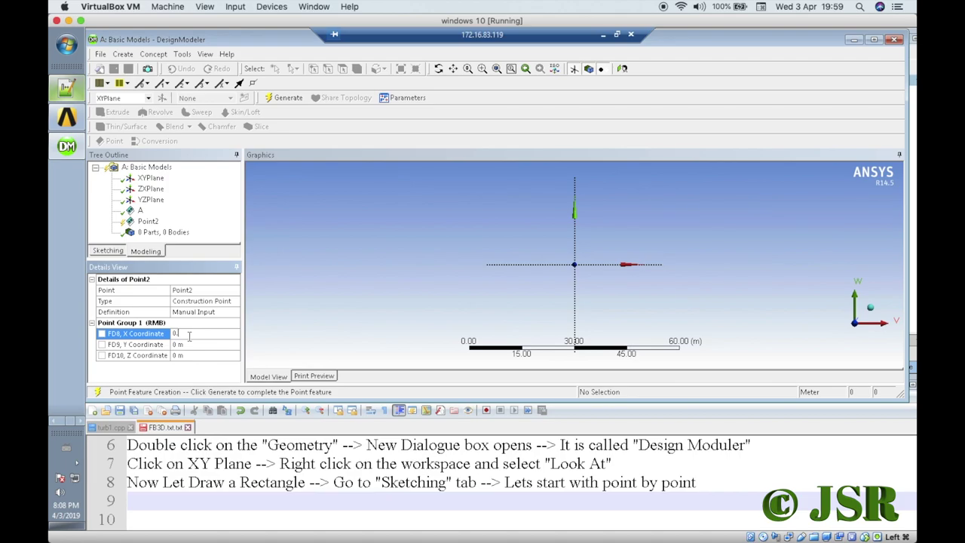
type("0.21")
Rename the second construction point B and generate it.
left_click(203, 291)
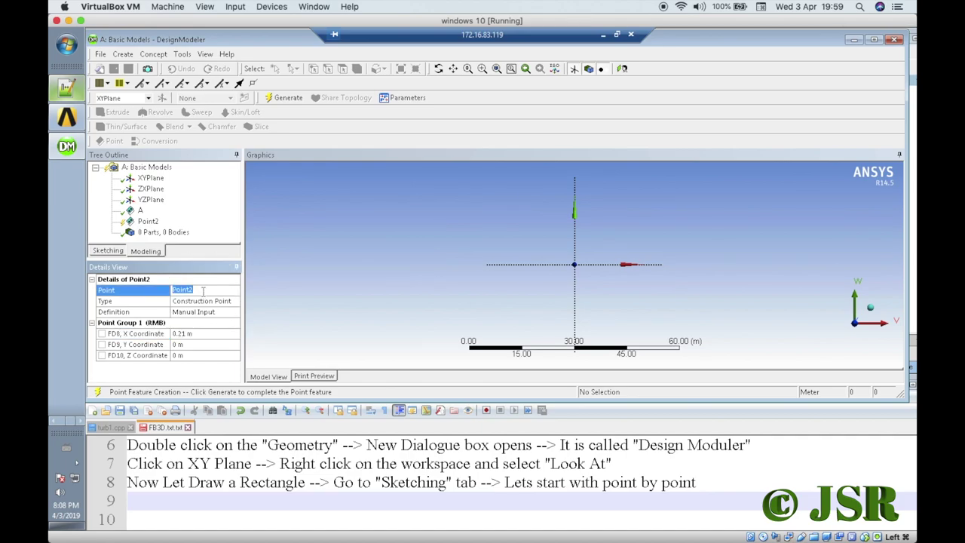
type("B")
left_click(279, 99)
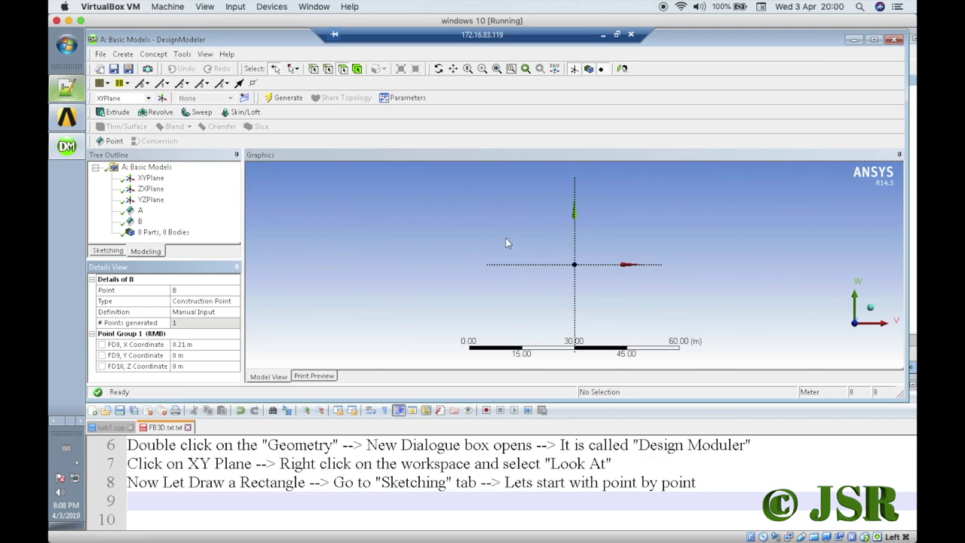
Fit the model in view and highlight points A and B in turn to locate them.
left_click(496, 69)
left_click(497, 70)
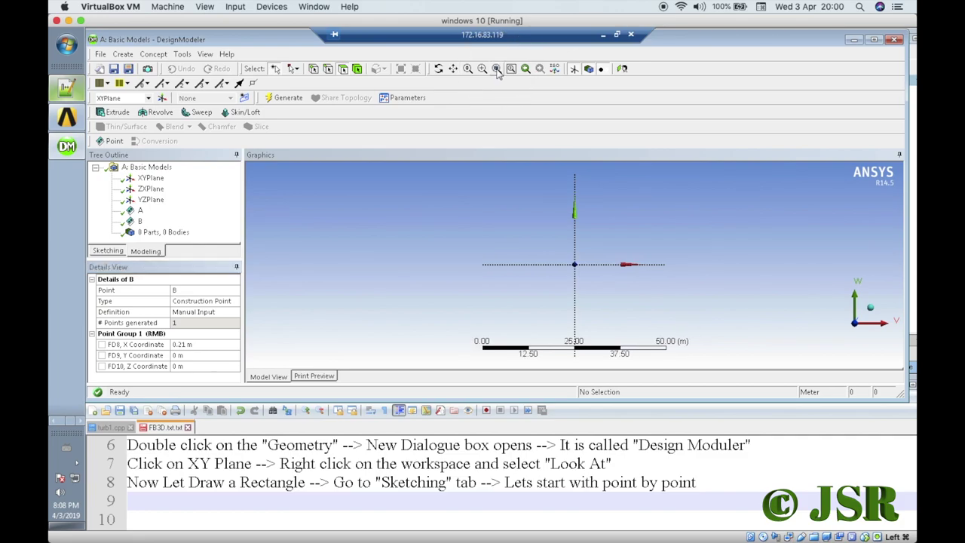
left_click(140, 211)
left_click(141, 221)
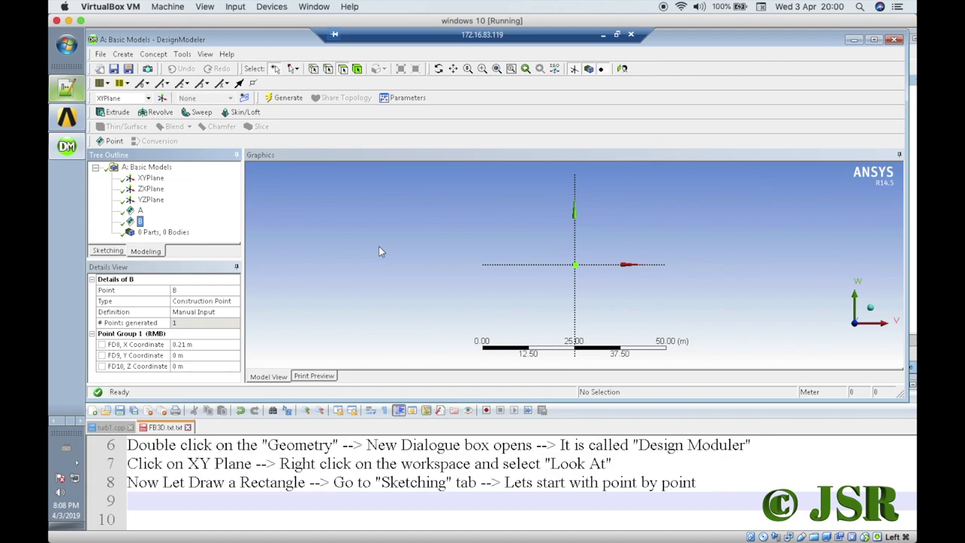
Examine the construction points from different axis directions, finishing with the Look At view of the XY plane.
left_click(856, 297)
left_click(856, 298)
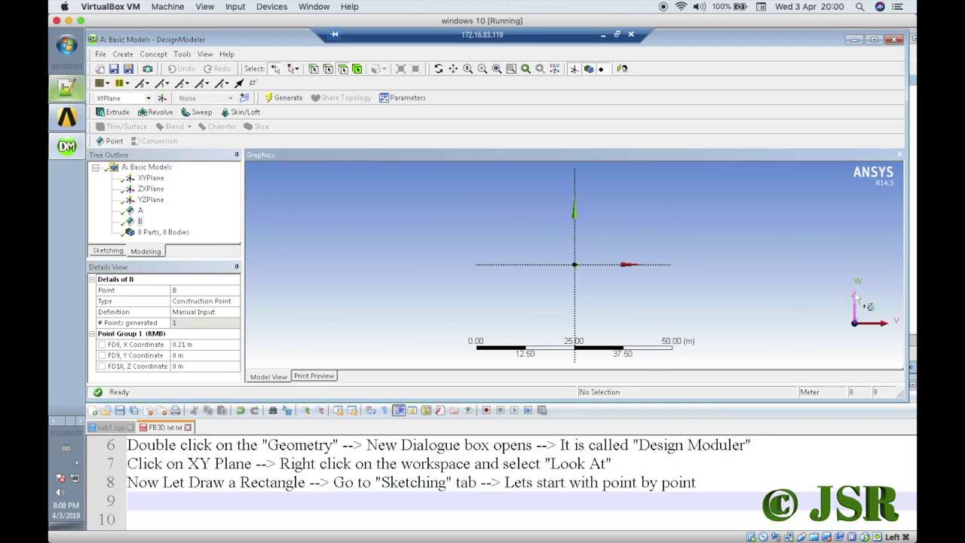
left_click(888, 324)
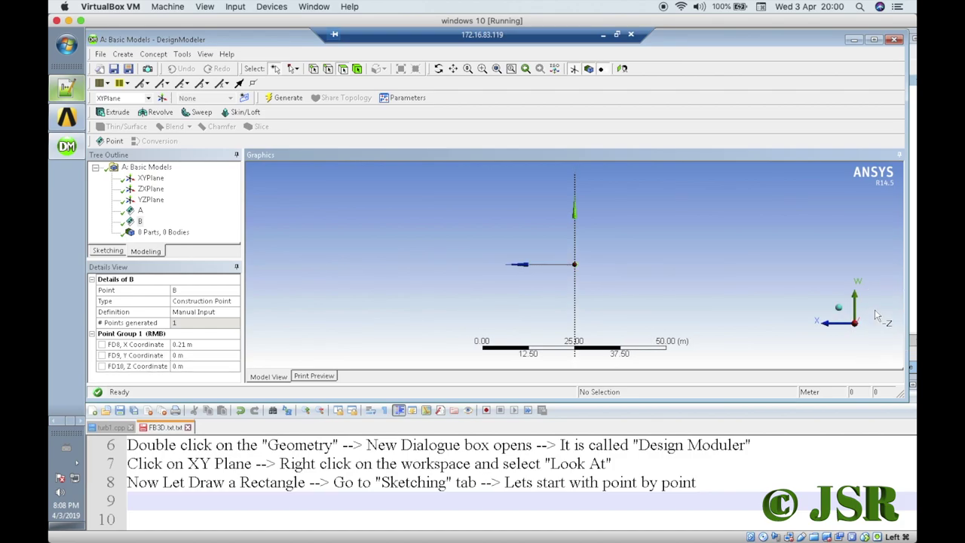
left_click(854, 296)
left_click(855, 297)
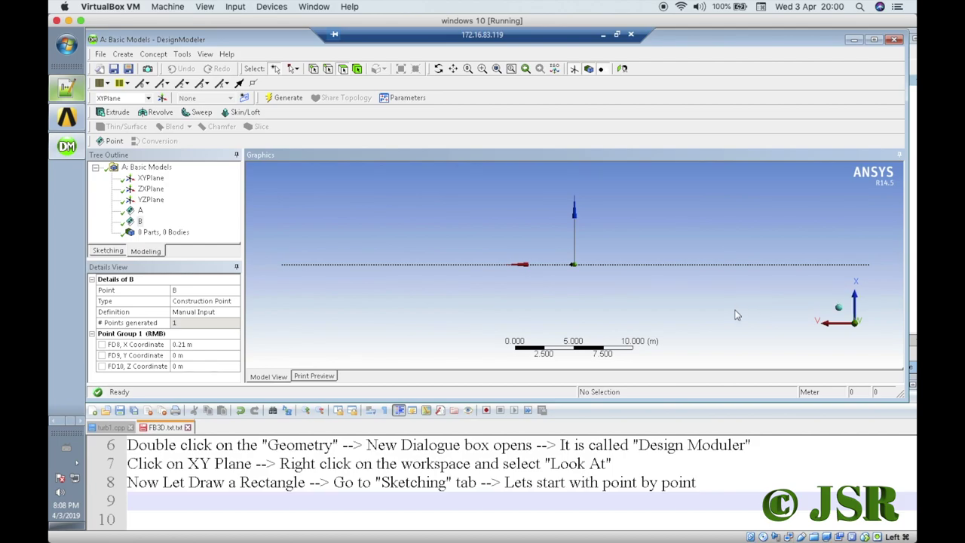
scroll(737, 315, "down", 1)
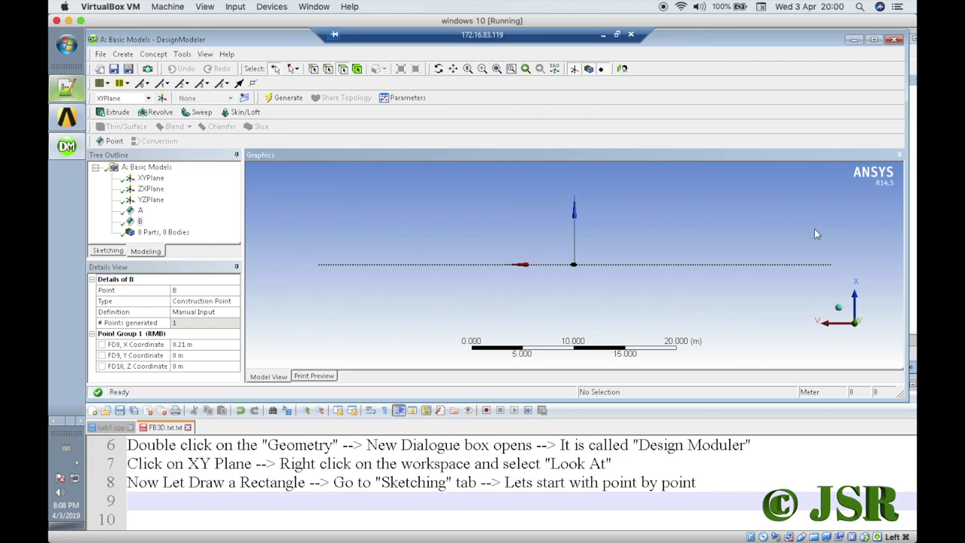
left_click(856, 294)
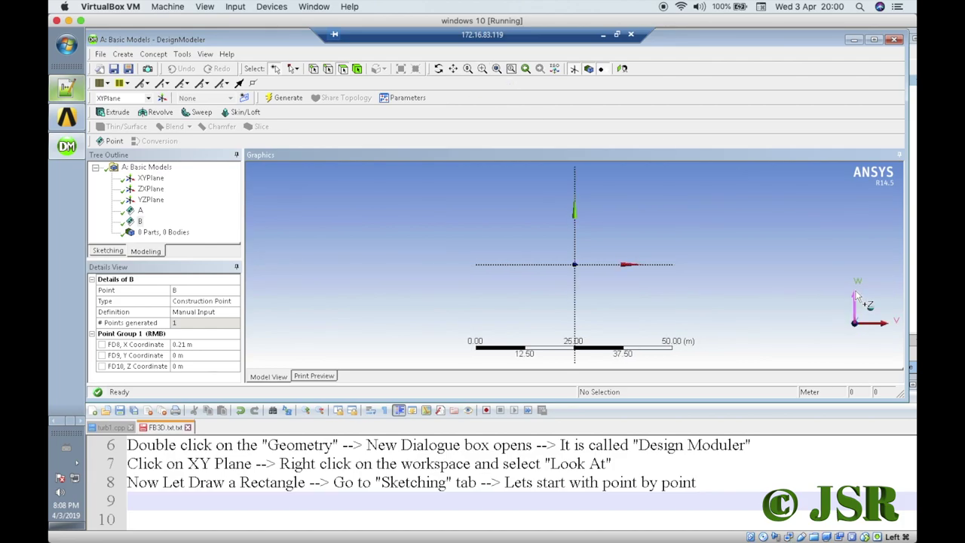
right_click(751, 240)
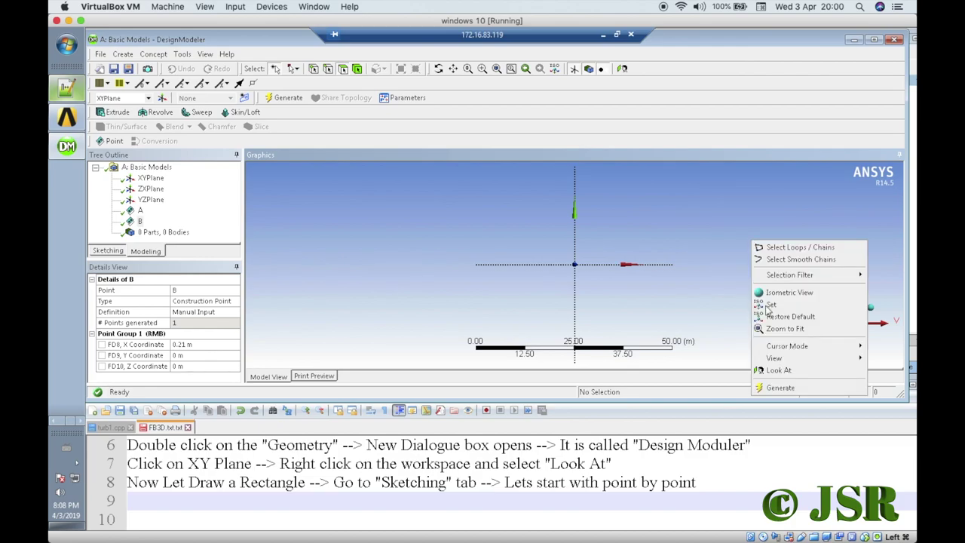
left_click(794, 373)
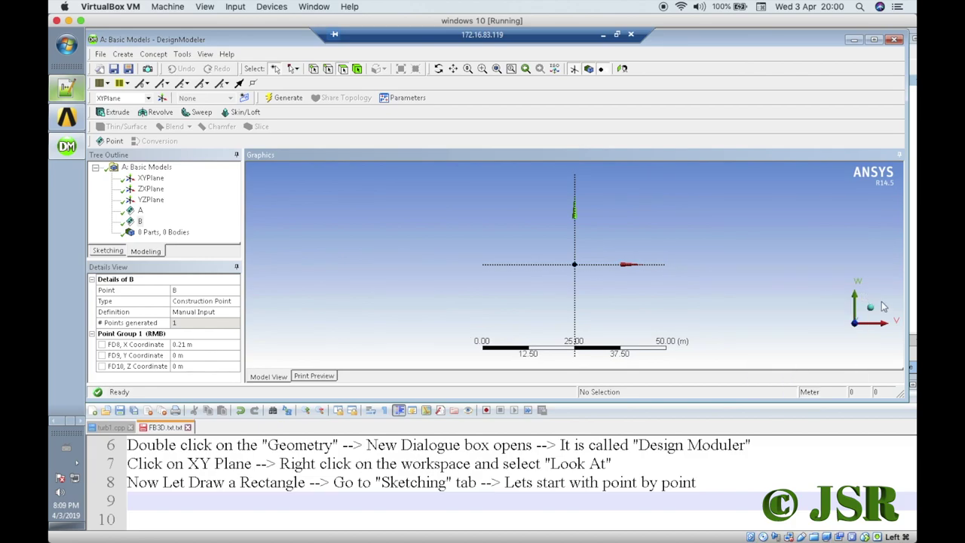
left_click(888, 328)
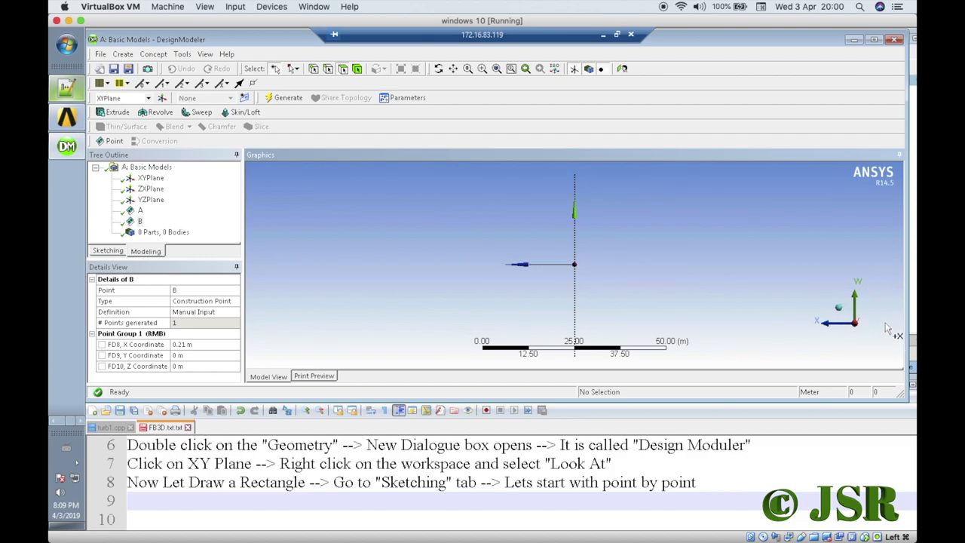
right_click(671, 233)
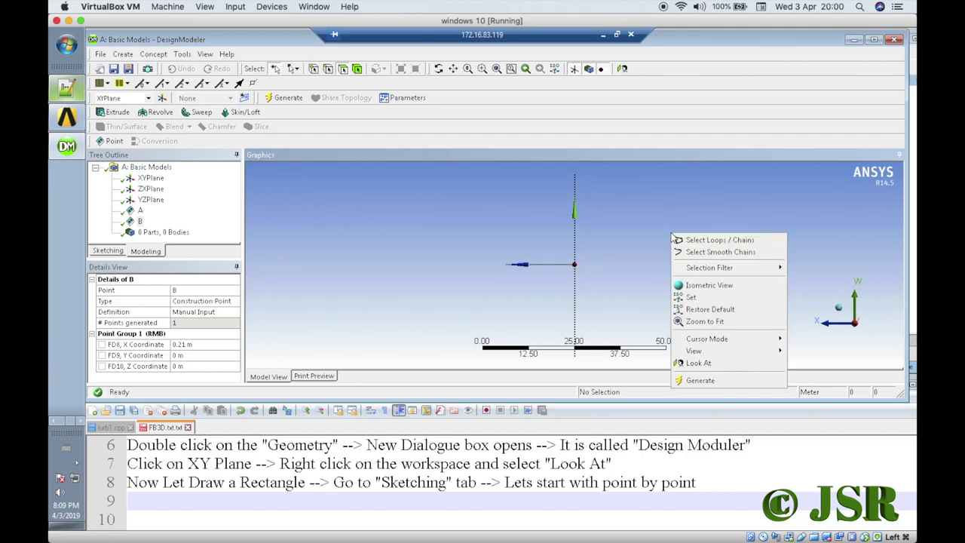
left_click(710, 363)
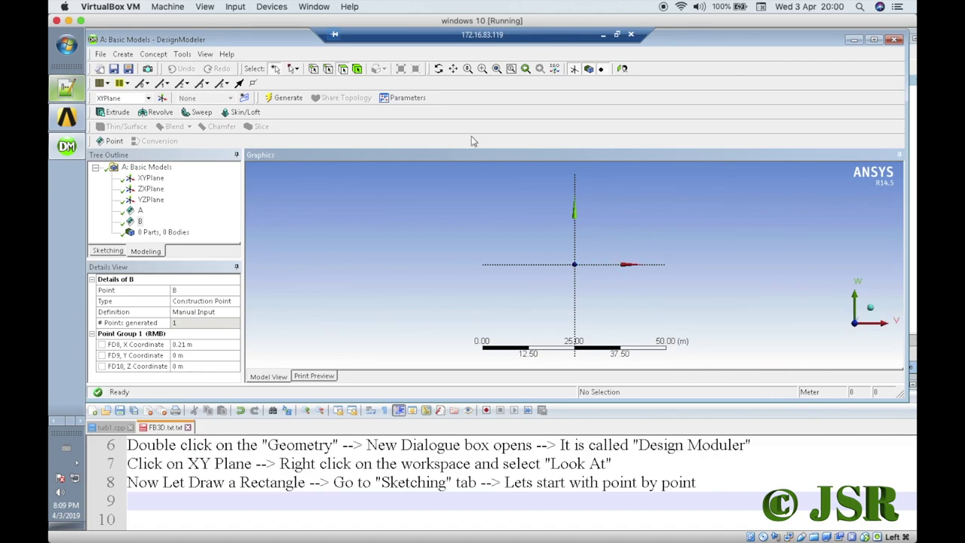
Box-zoom around the origin and highlight points A and B to check their positions.
left_click(483, 68)
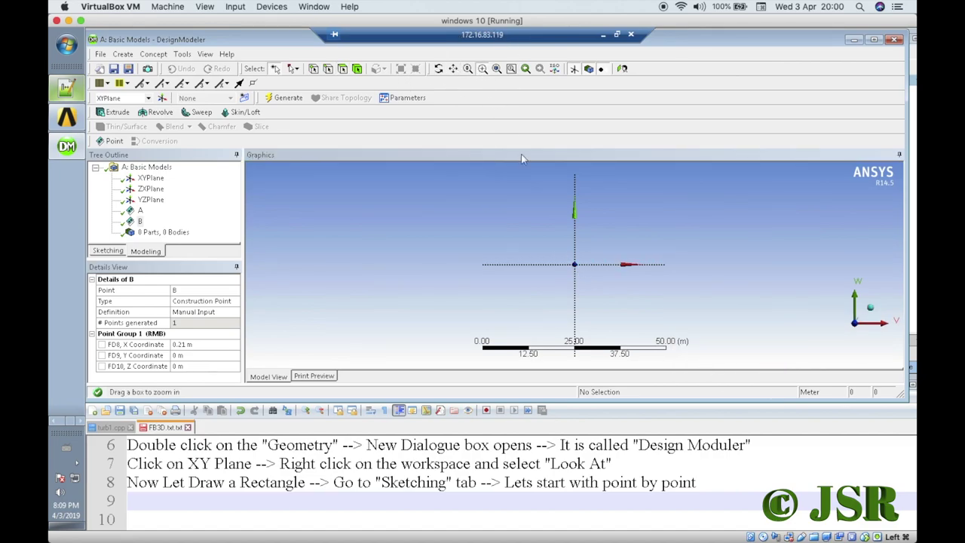
left_click_drag(558, 253, 607, 283)
left_click_drag(486, 214, 622, 293)
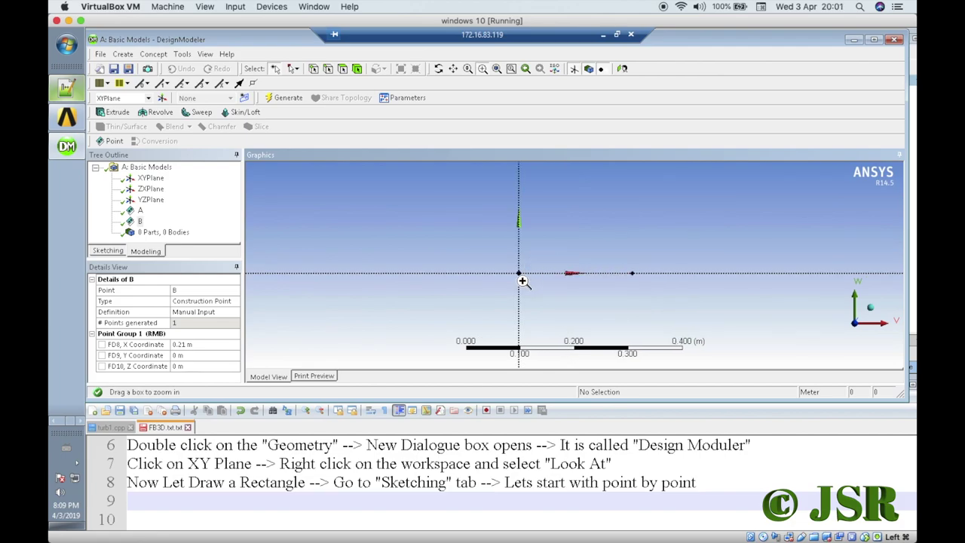
left_click(140, 211)
left_click(139, 221)
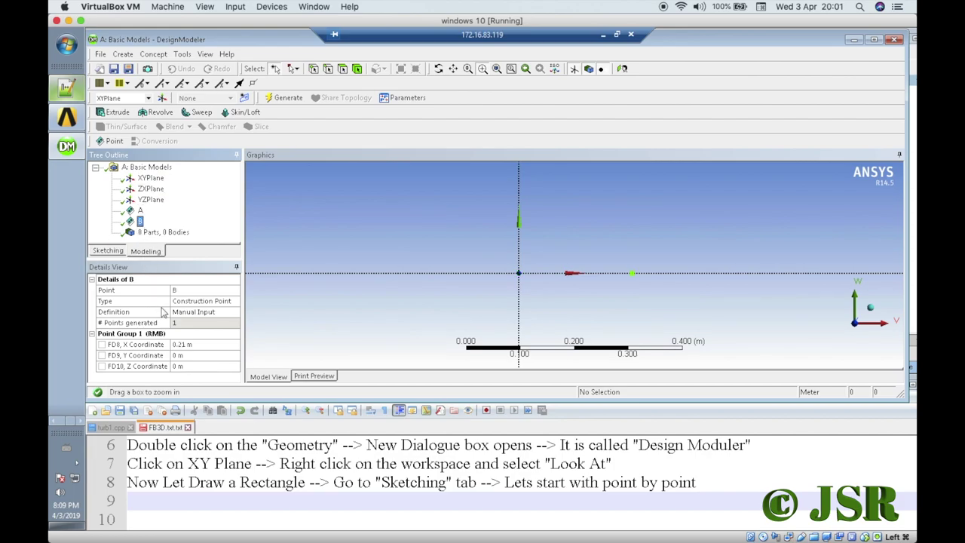
left_click(141, 212, "ctrl")
left_click(292, 196)
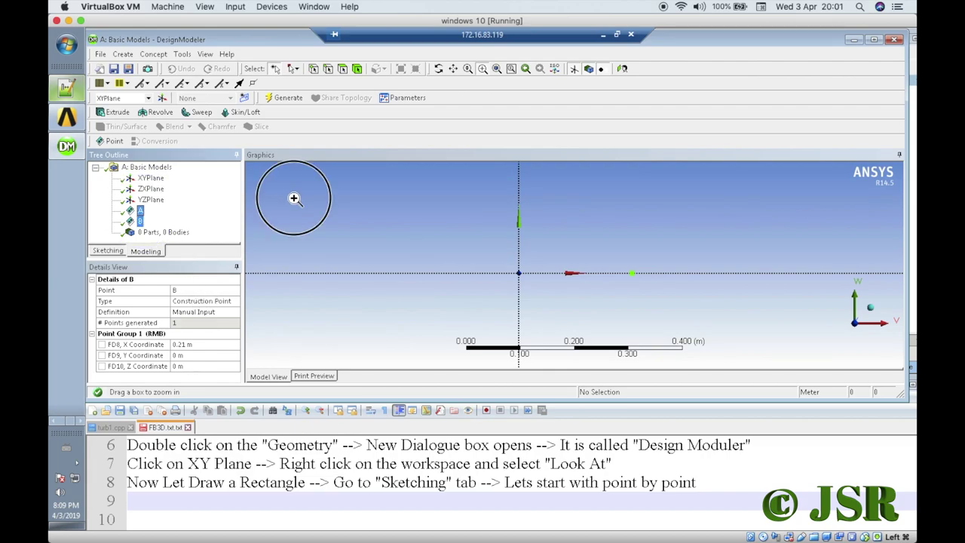
Add a third construction point and name it C.
left_click(119, 143)
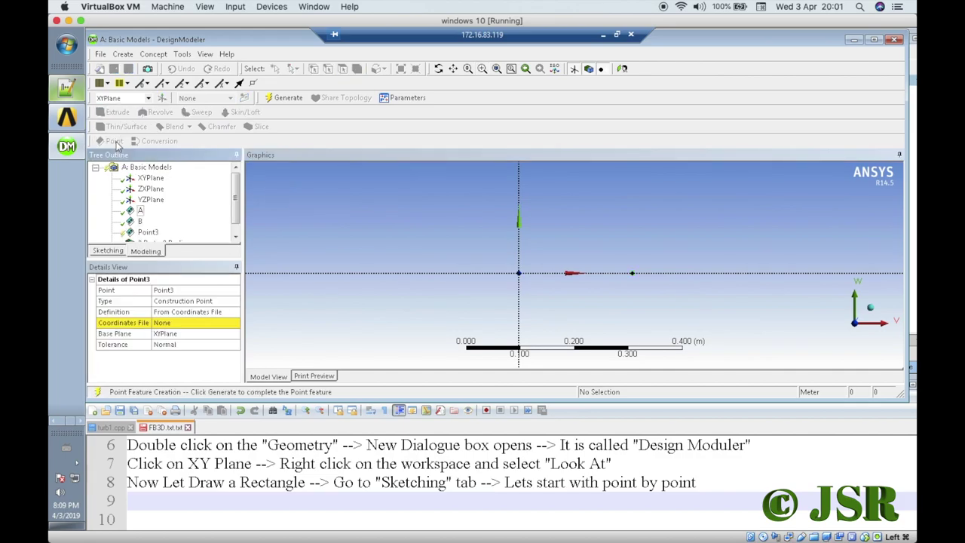
left_click(218, 302)
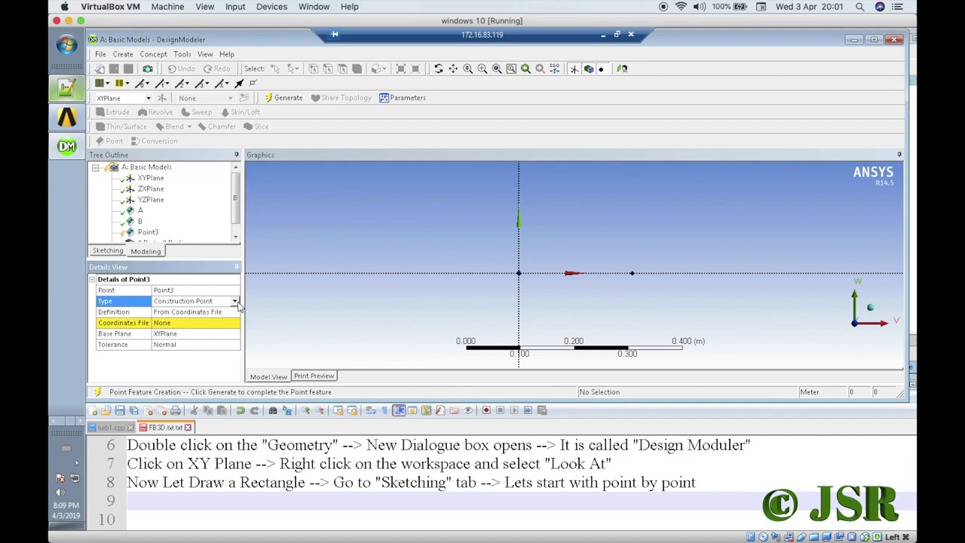
left_click(235, 301)
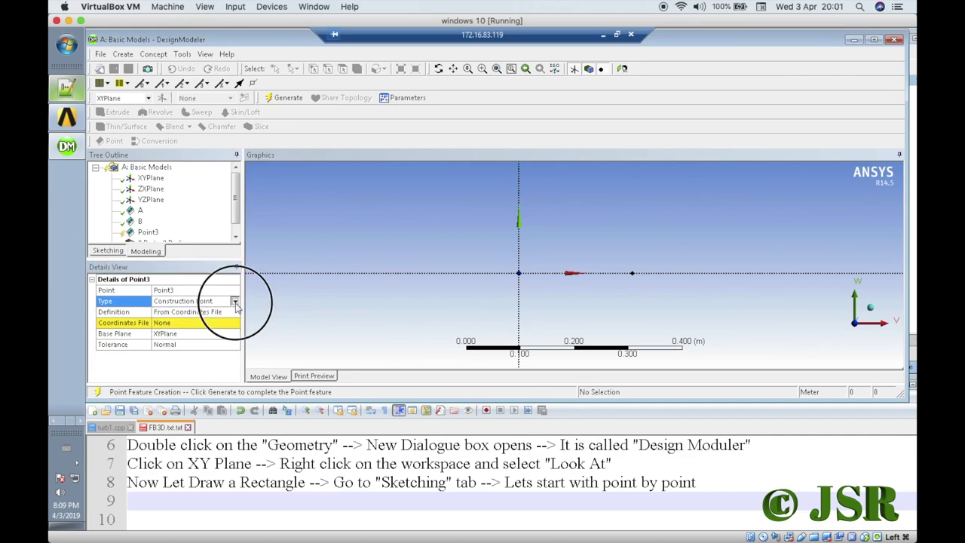
left_click(281, 309)
left_click(198, 290)
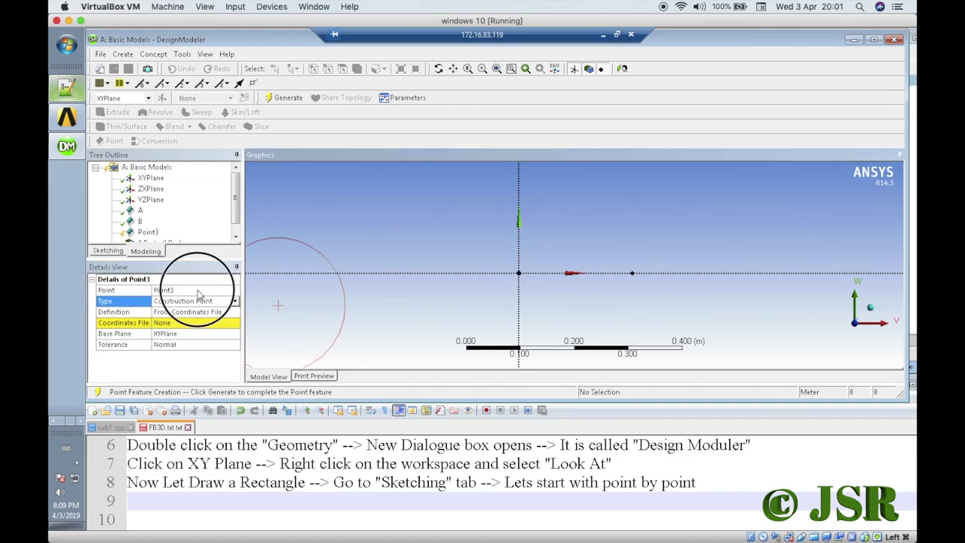
type("C")
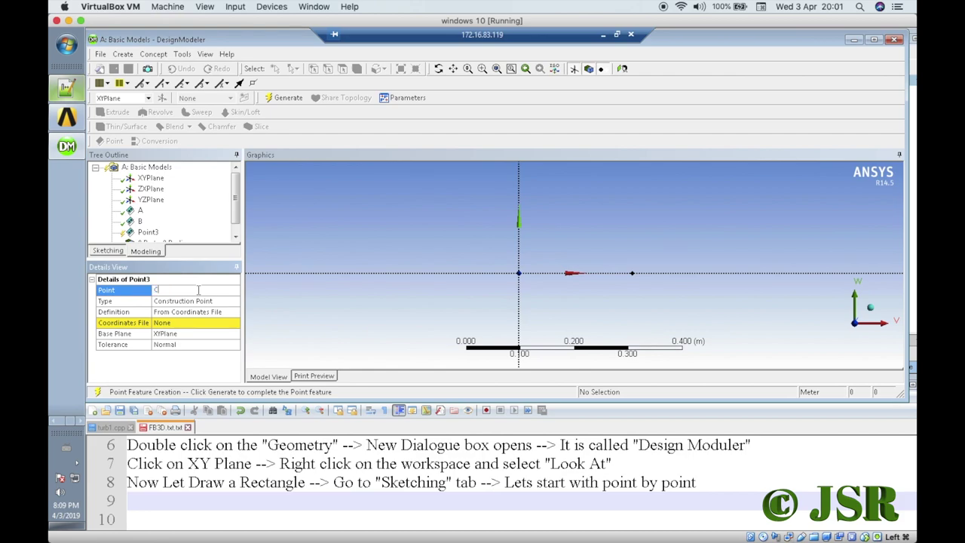
Define point C by Manual Input with X 0.21 m and Y 0.07 m, and generate it.
left_click(235, 312)
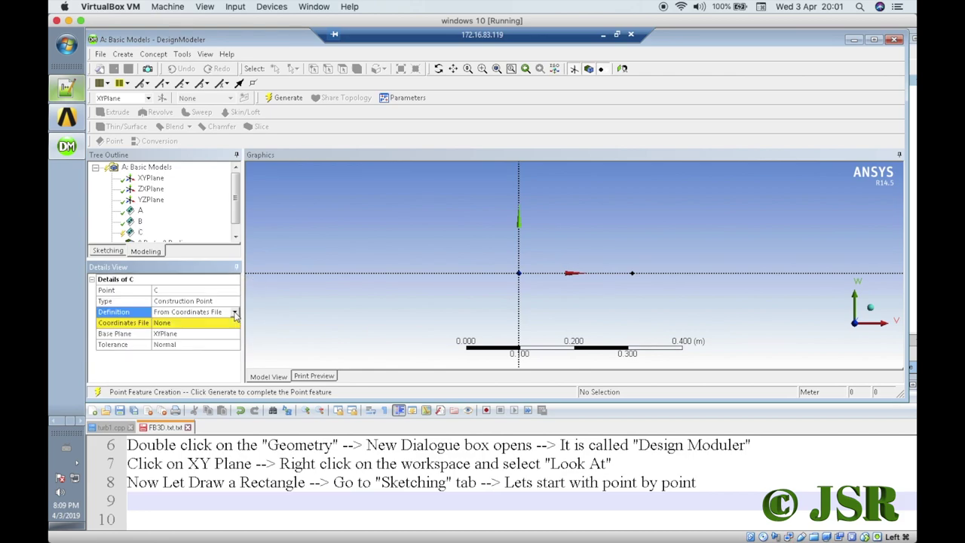
left_click(235, 312)
left_click(224, 353)
left_click(190, 334)
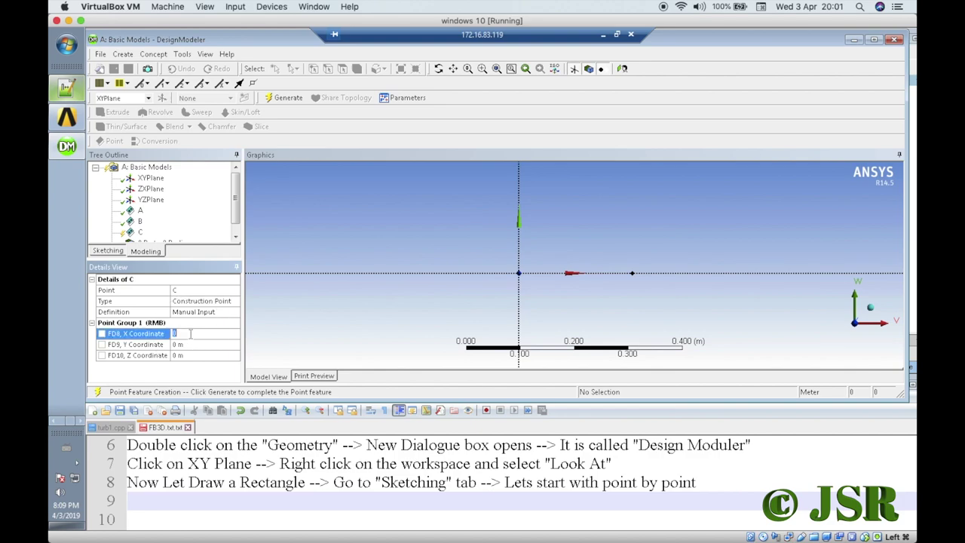
type(".21")
left_click(190, 344)
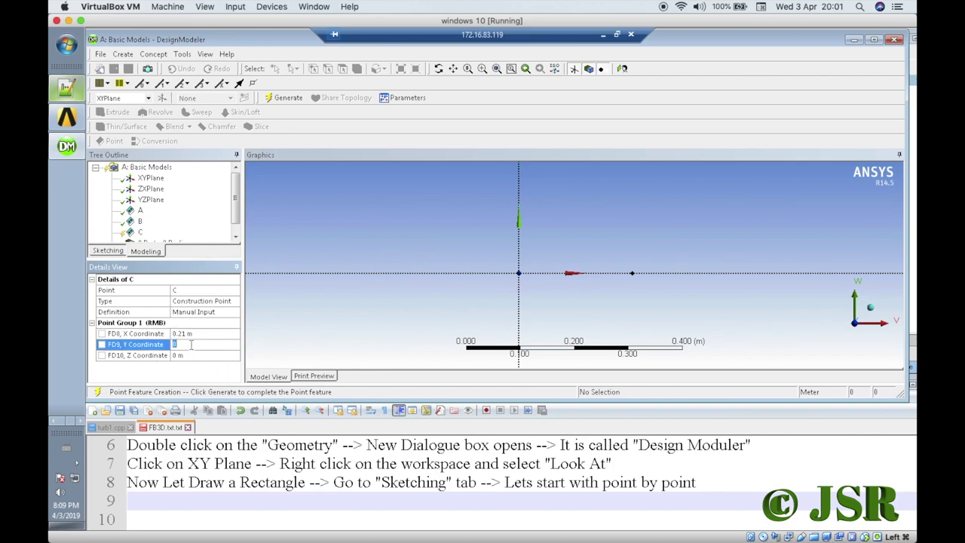
type(".07")
left_click(285, 98)
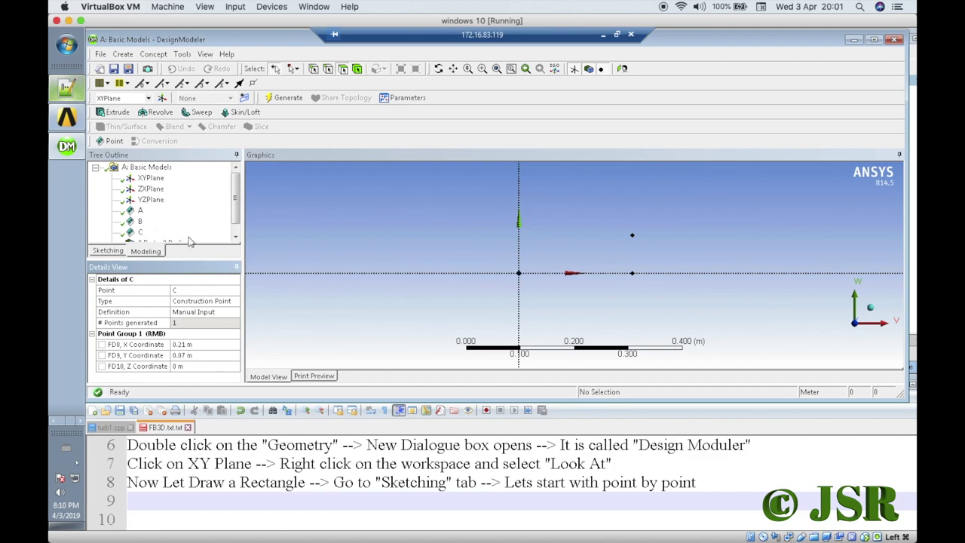
Add a fourth construction point and set its definition to Manual Input.
left_click(111, 141)
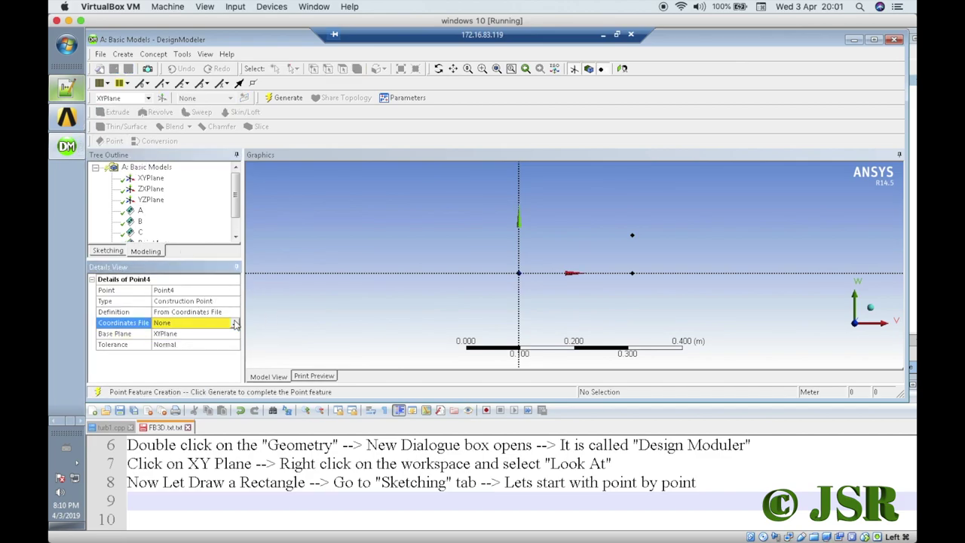
left_click(235, 323)
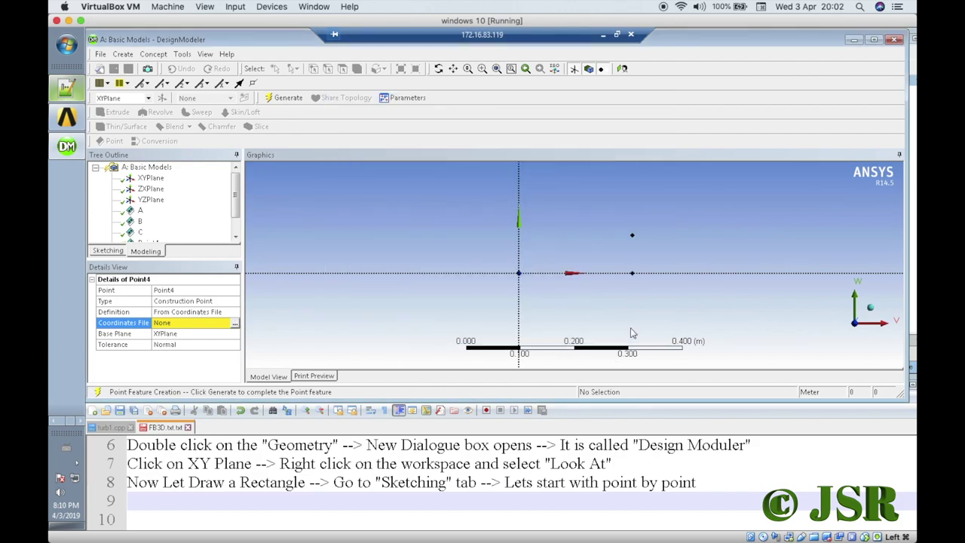
left_click(636, 325)
left_click(233, 312)
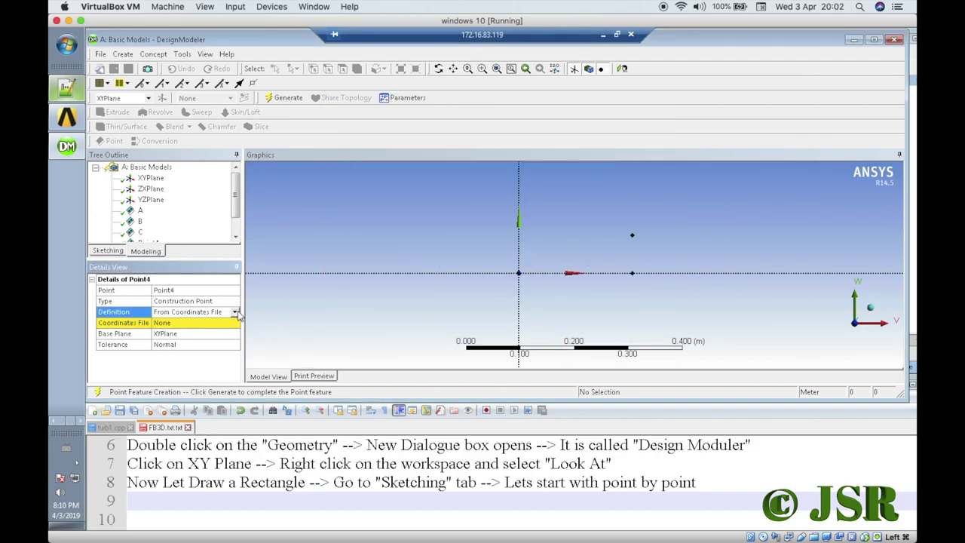
left_click(235, 313)
left_click(217, 352)
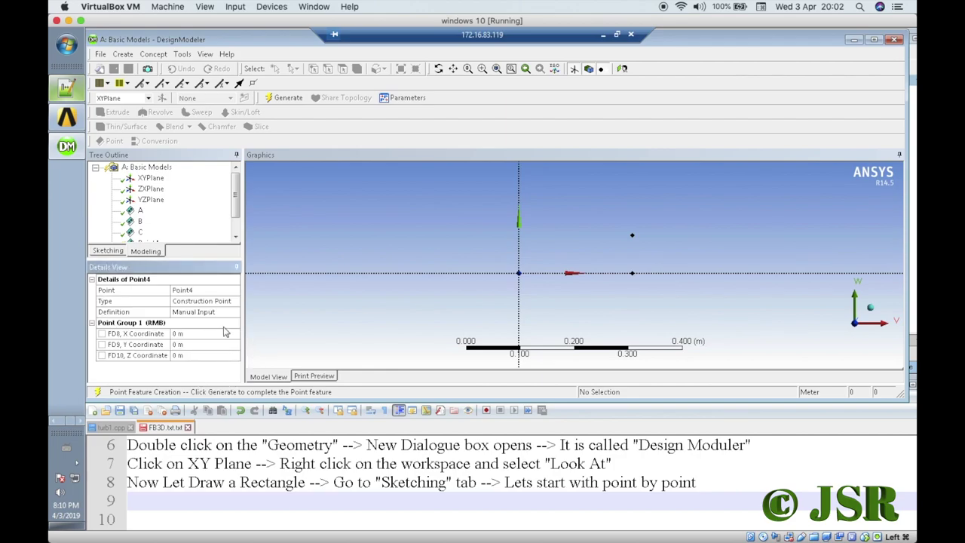
Set the fourth point's coordinates to X 0 m and Y 0.07 m, name it D, and generate it.
left_click(235, 333)
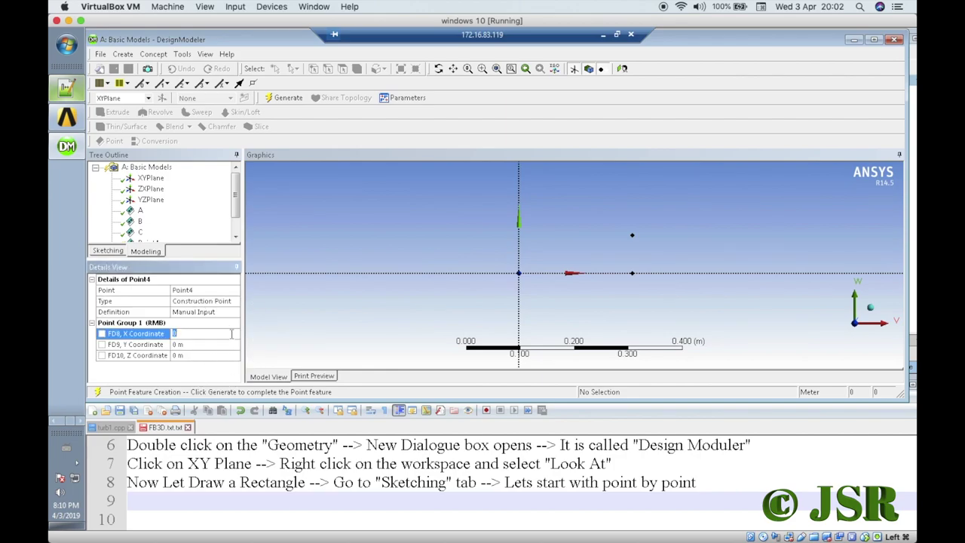
type("0")
left_click(234, 345)
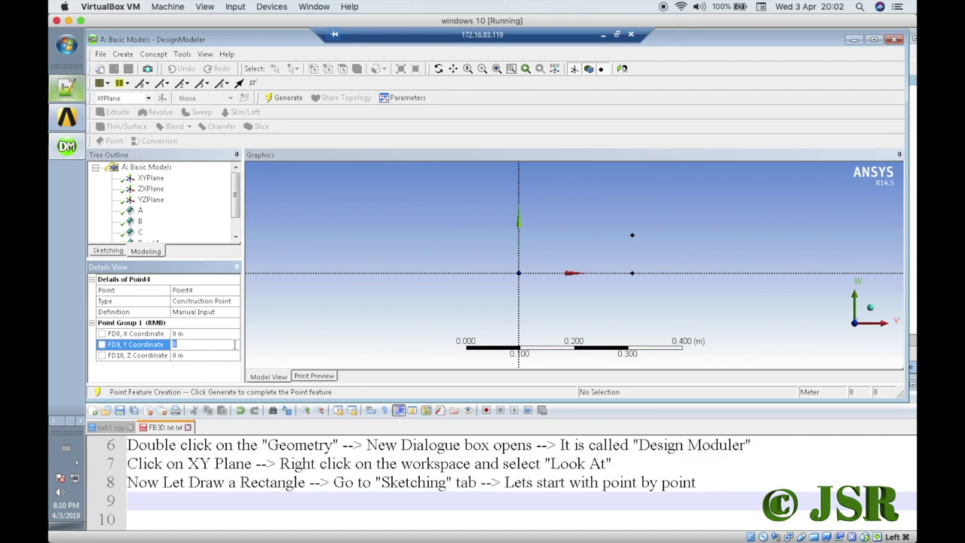
type("0.07")
left_click(194, 291)
type("D")
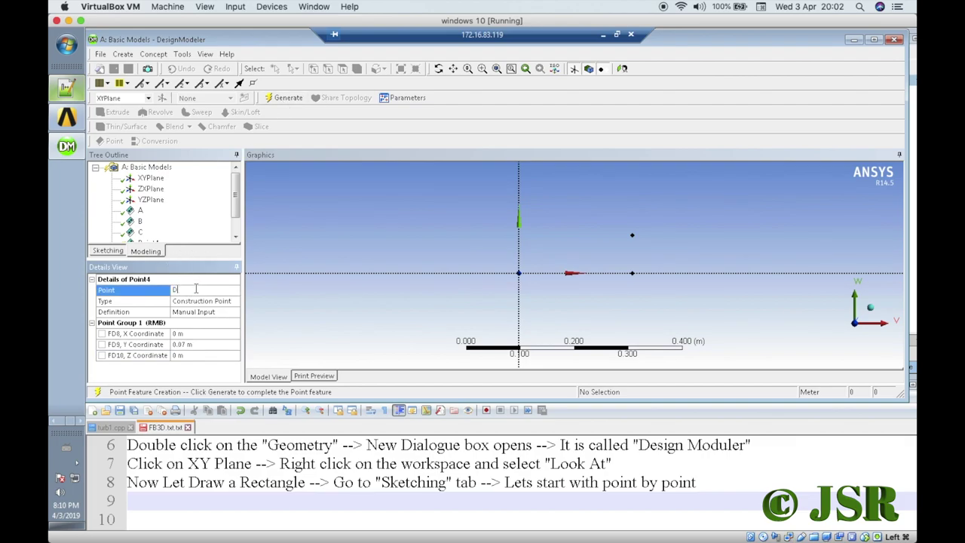
left_click(281, 102)
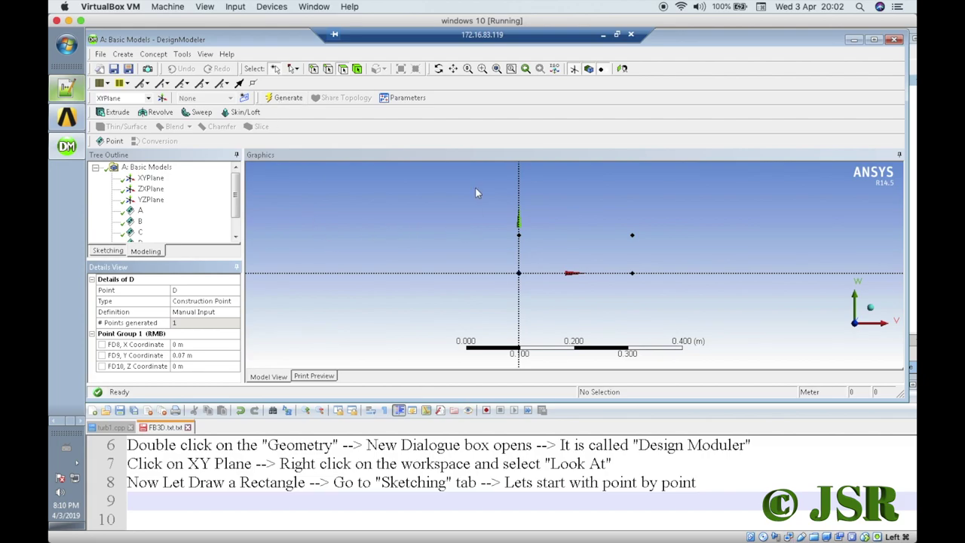
left_click(482, 68)
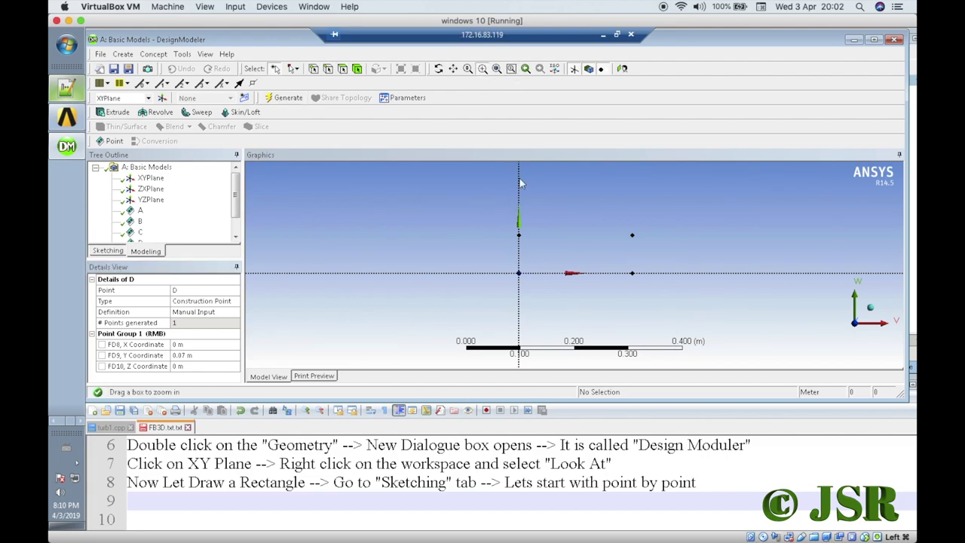
left_click_drag(500, 215, 666, 291)
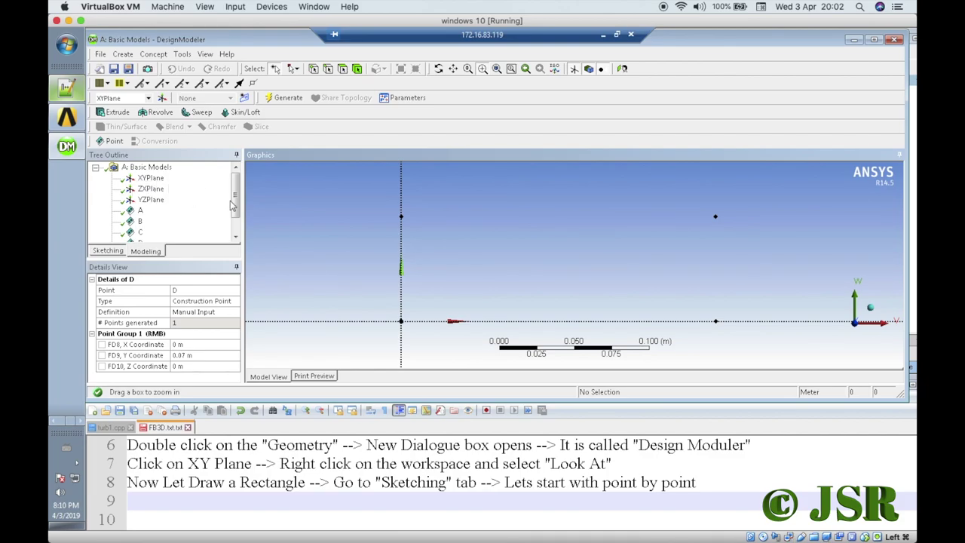
Switch to Notepad++ and write on line 9: Now we have created four points "A(0,0,0), B.
left_click(199, 503)
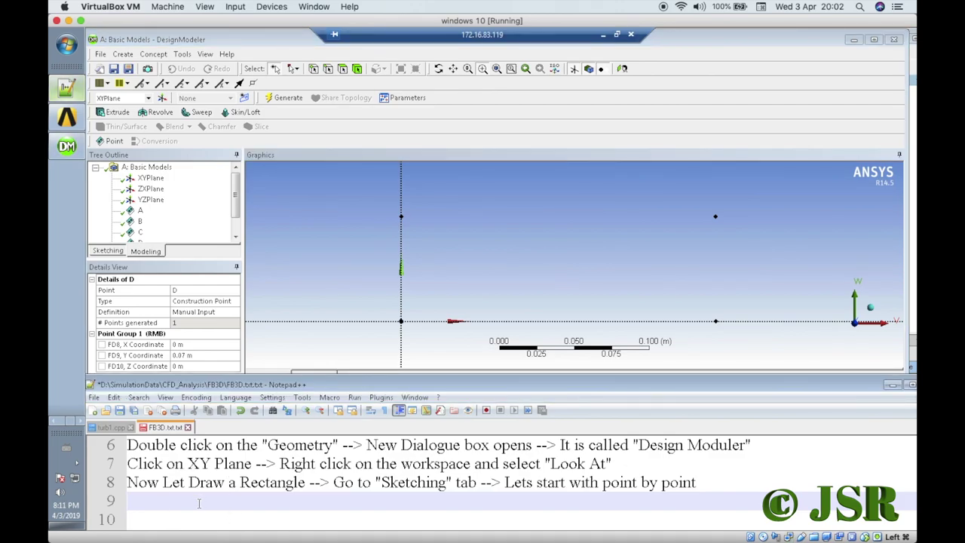
type("Now we have created four")
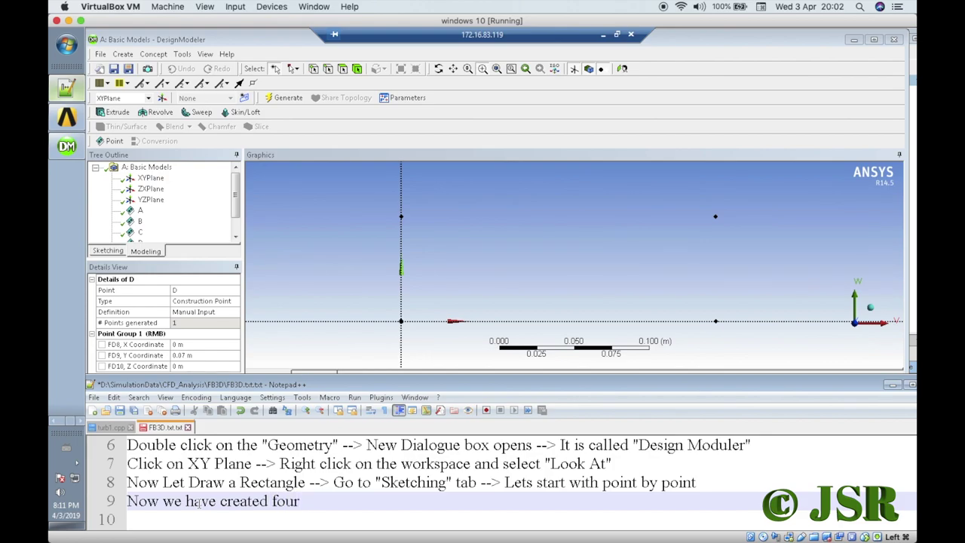
type(" point")
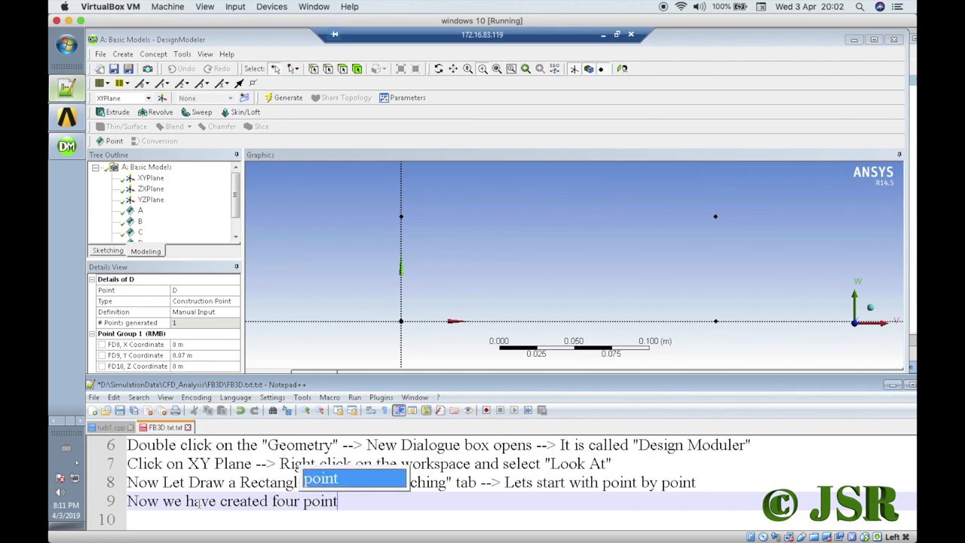
type("s \"")
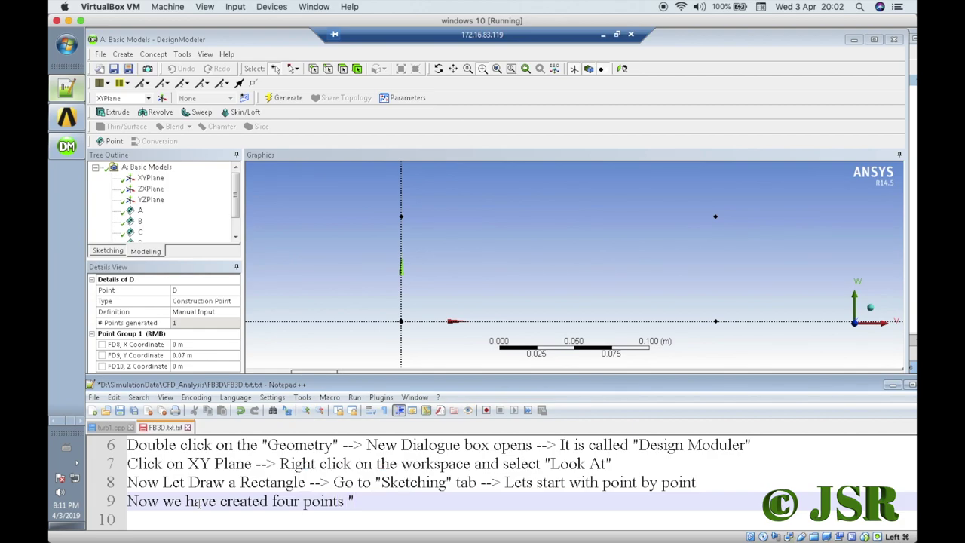
type("A")
type(", B")
key("BackSpace")
key("BackSpace")
type("(0,0,0), B")
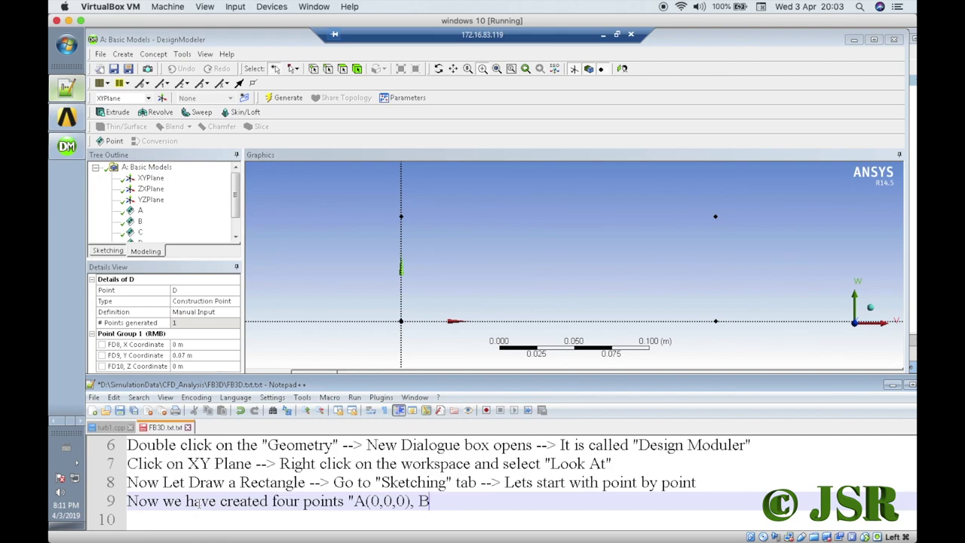
Complete the coordinate list on line 9 as B(0.21,0,0),C(0.21,0.07,0) and D(0,0.07,0).
type("(0.21,0,0),C(0.21")
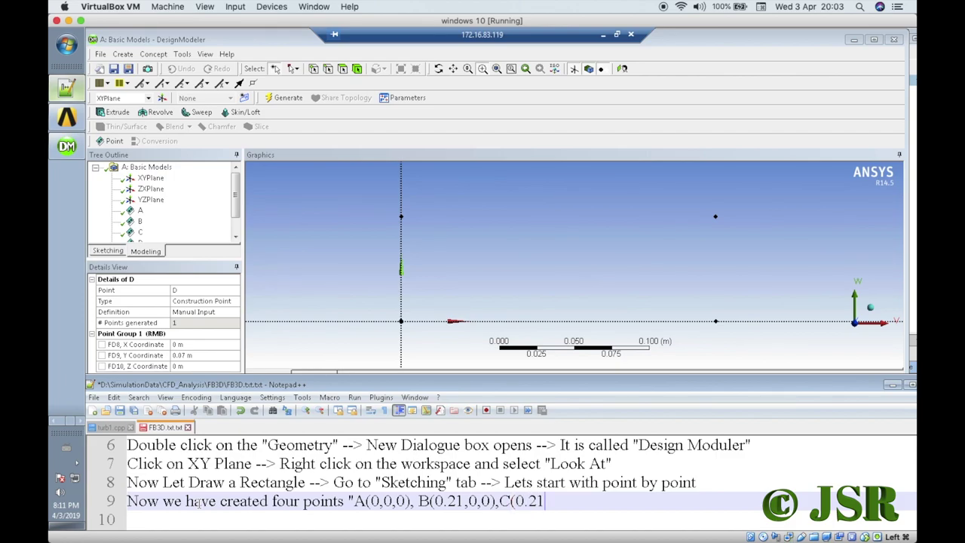
type(",0.07,0) and C")
key("BackSpace")
type("D")
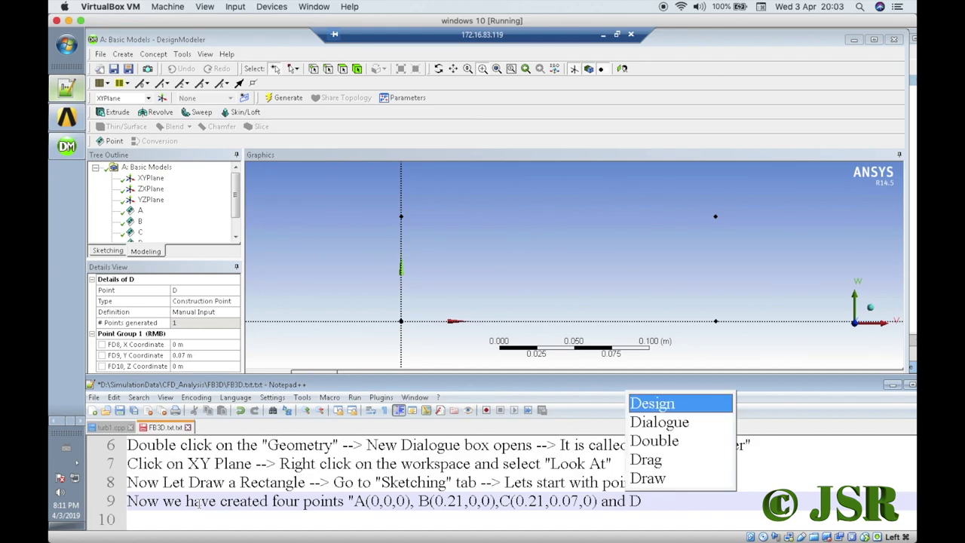
type("(0.2")
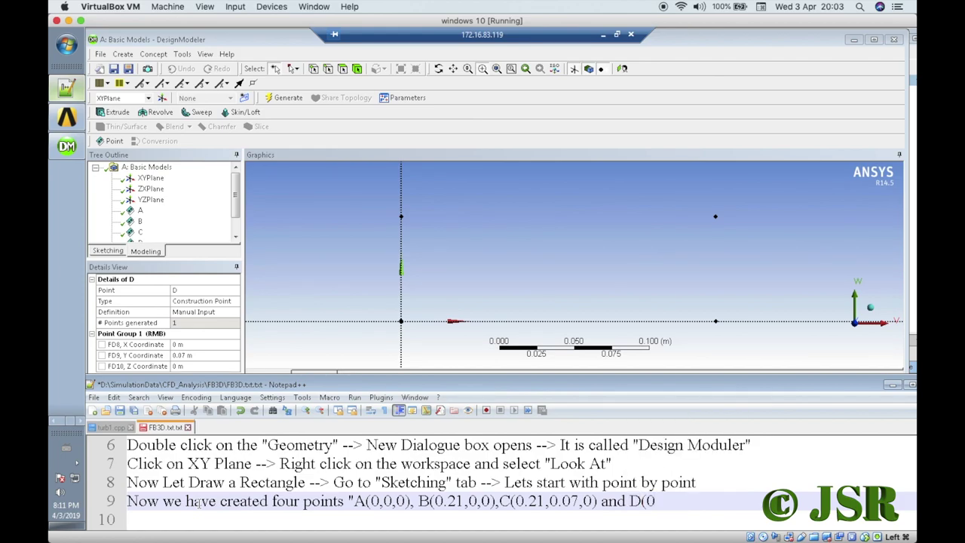
type("1,0.07,0)")
type(" .")
left_click(668, 500)
key("BackSpace")
key("BackSpace")
key("BackSpace")
key("BackSpace")
type("0")
key("BackSpace")
End line 9 with: by "Manual Input" Method, and add blank lines below it.
type("by ")
type("M")
key("BackSpace")
type("\"Ma")
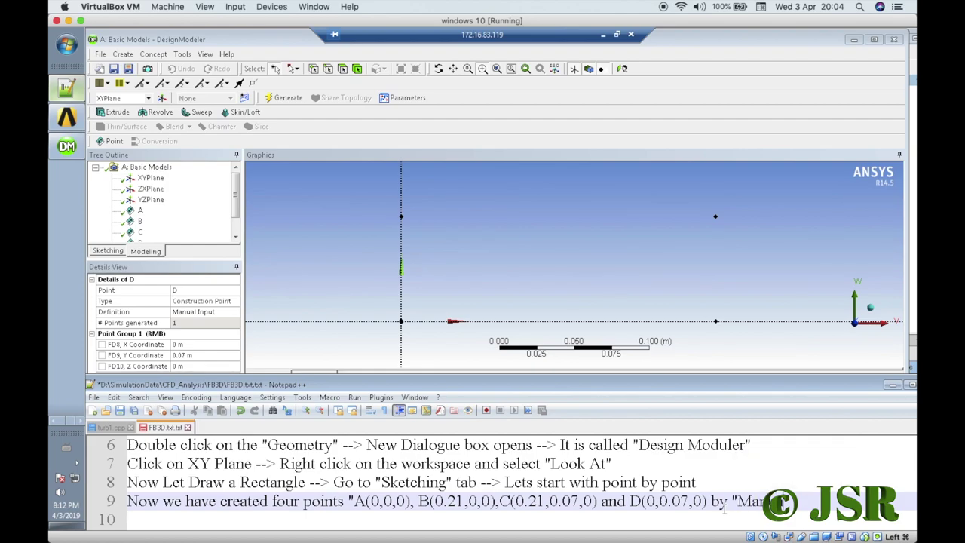
type("nual Input\" met")
key("Return")
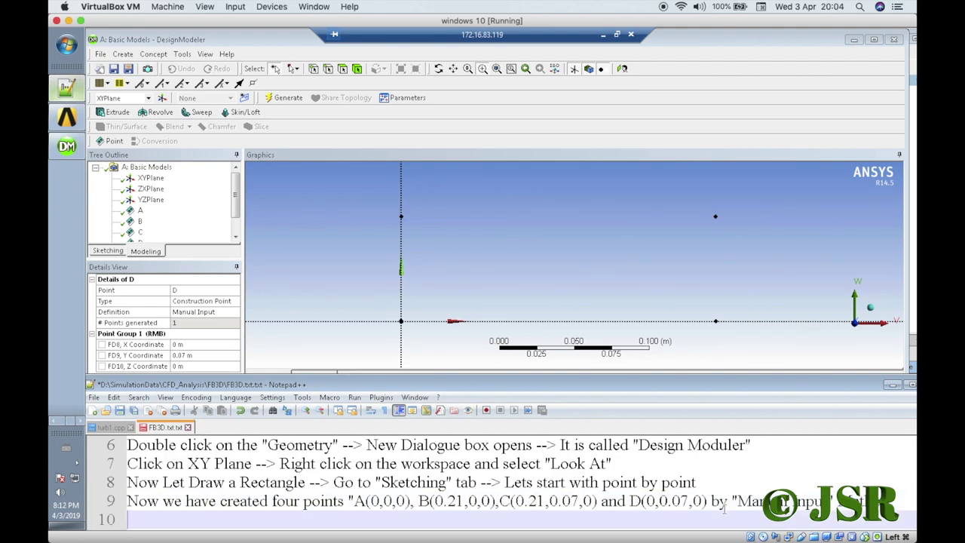
key("Return")
key("Return")
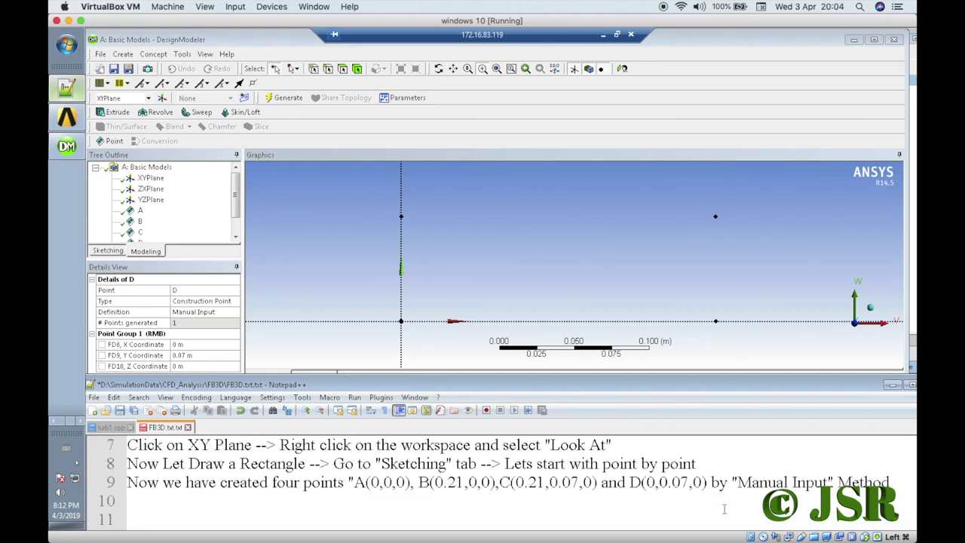
Begin line 10 with "Now Draw a line -->" and look up the line creation commands in DesignModeler.
left_click(170, 487)
type("Now ")
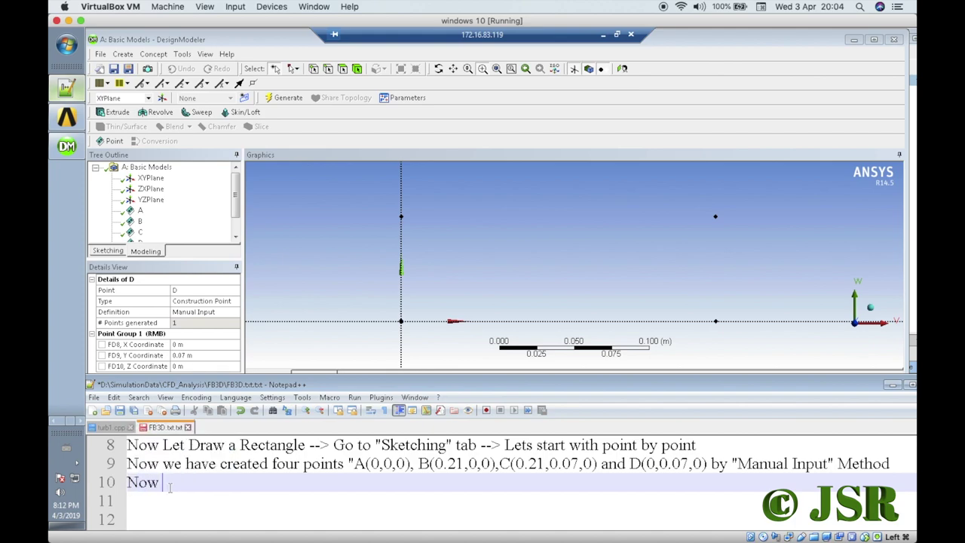
type("Draw a line -->")
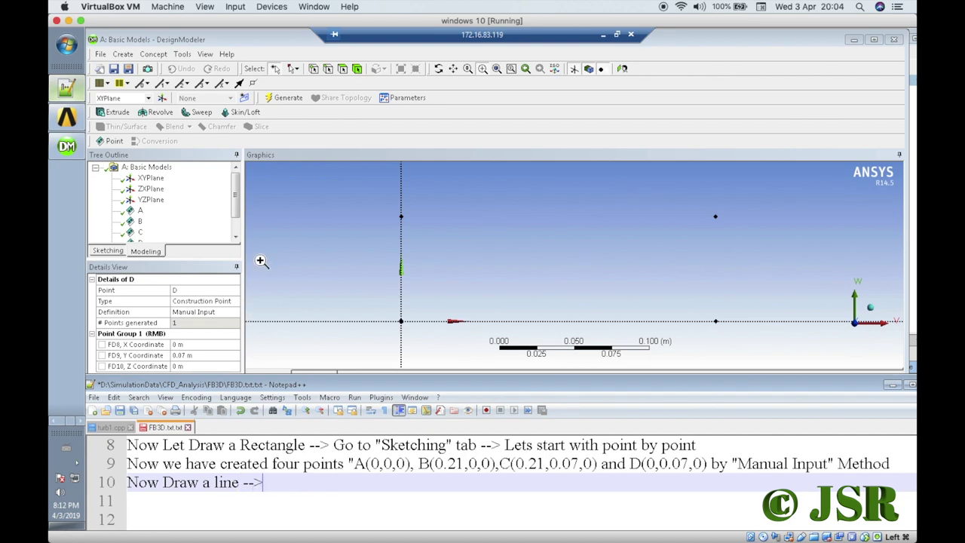
left_click(285, 232)
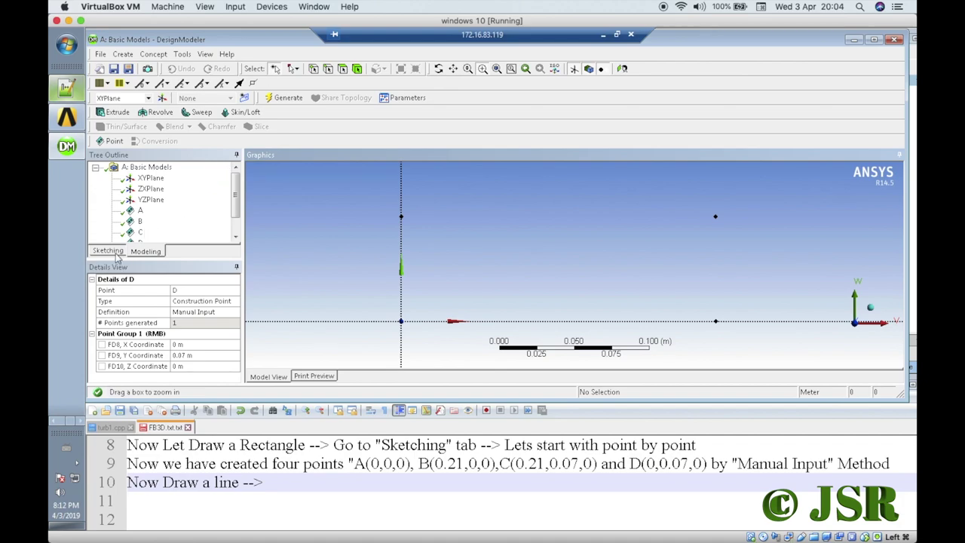
left_click(133, 57)
mouse_move(148, 59)
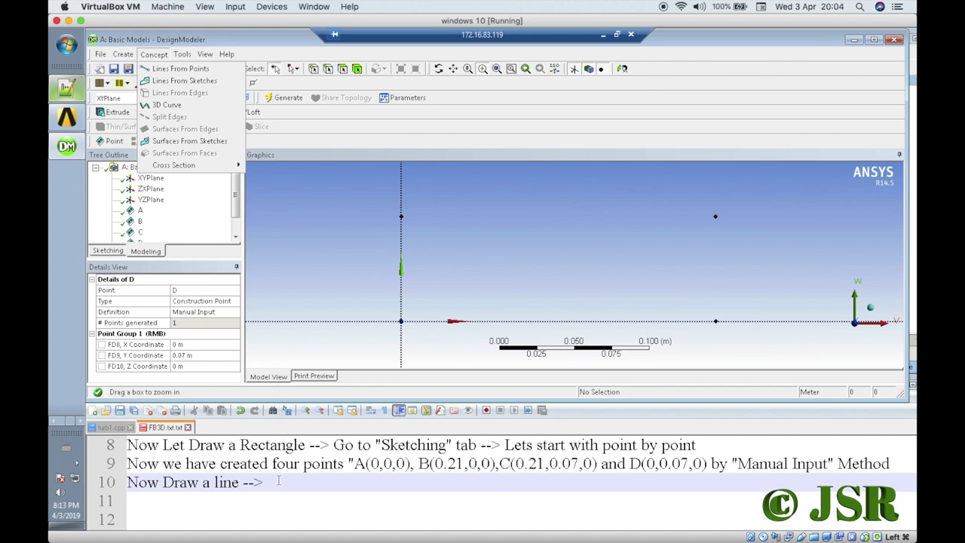
In the Notepad++ note, add AB after "line" on line 10 and continue it with "Go to Concepts -->".
left_click(244, 484)
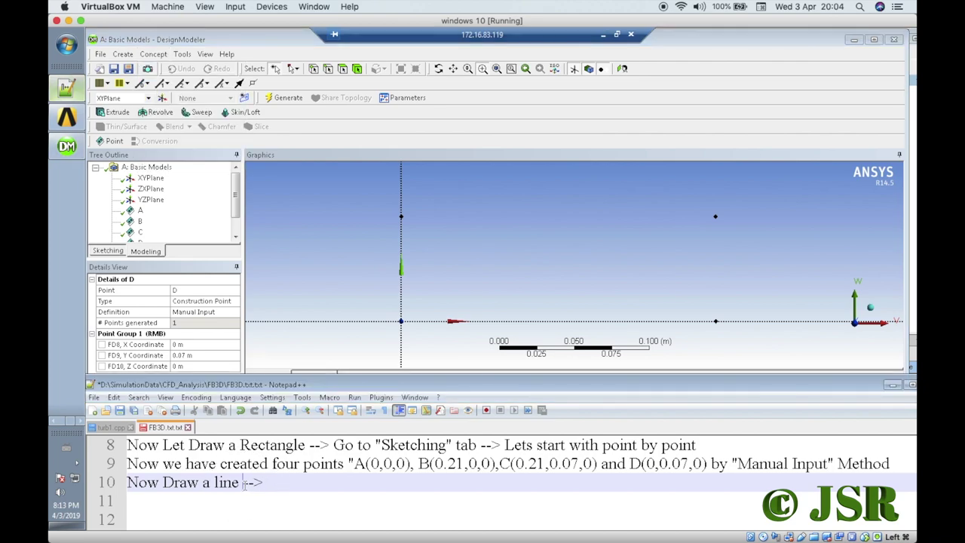
type("AB")
left_click(291, 484)
type("Go")
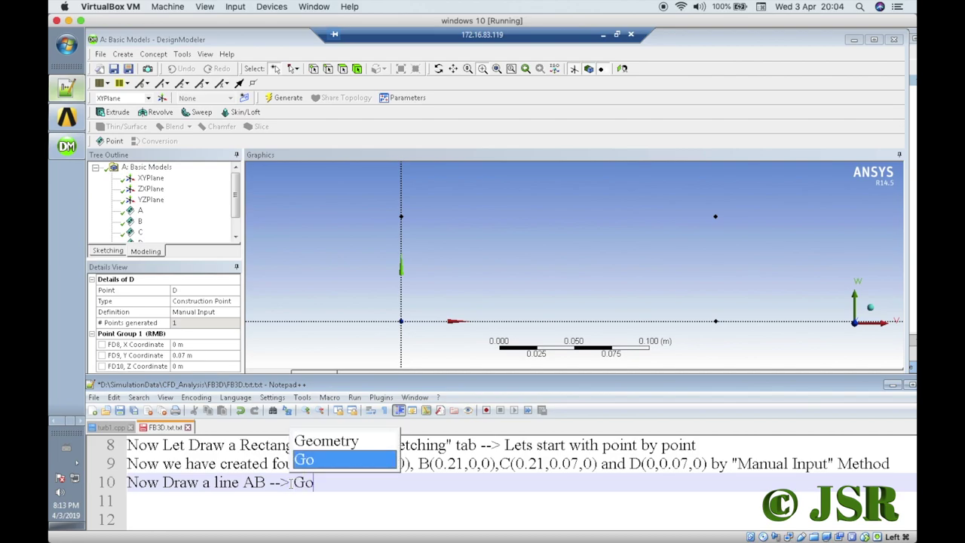
type(" to C")
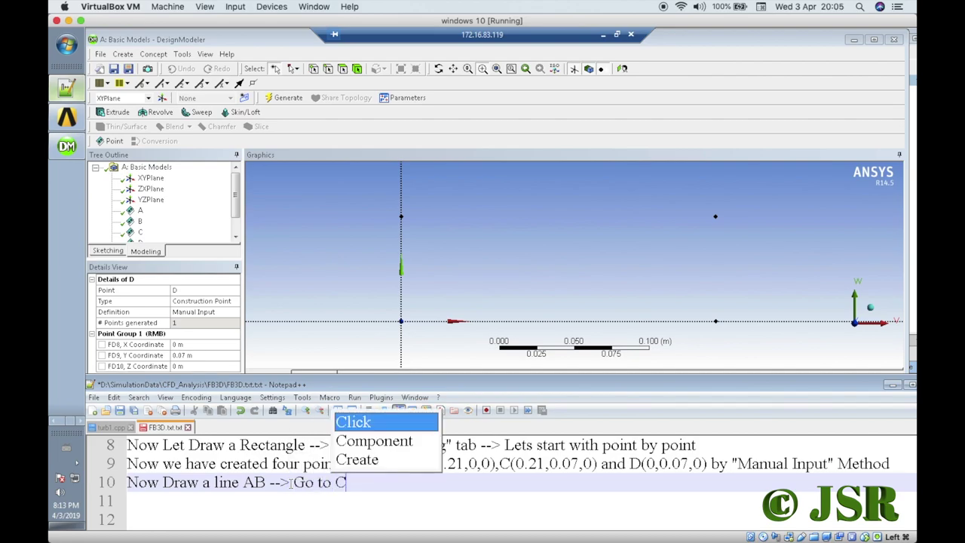
type("oncep")
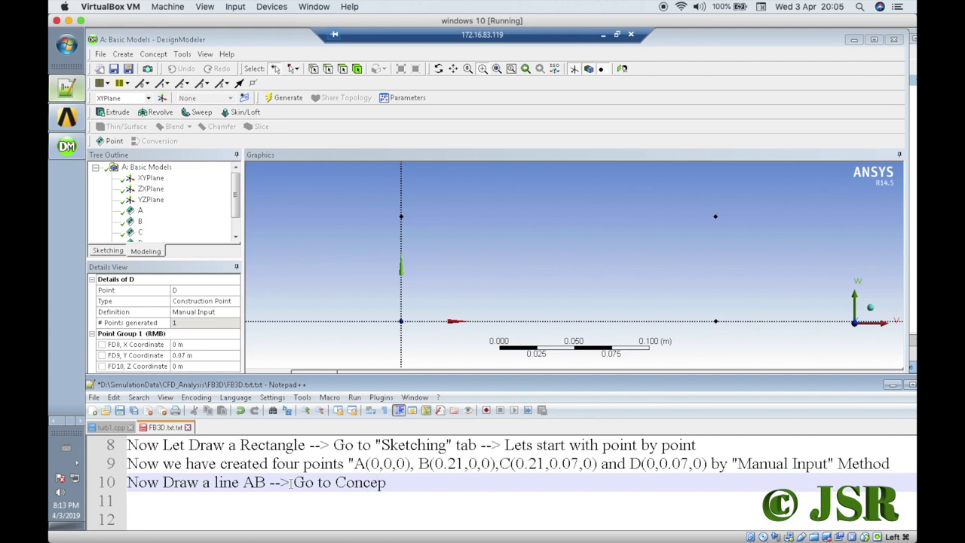
type("ts -->")
Continue line 10 with "select Lines from Points -->".
type("Lin")
key("BackSpace")
key("BackSpace")
key("BackSpace")
type("selec")
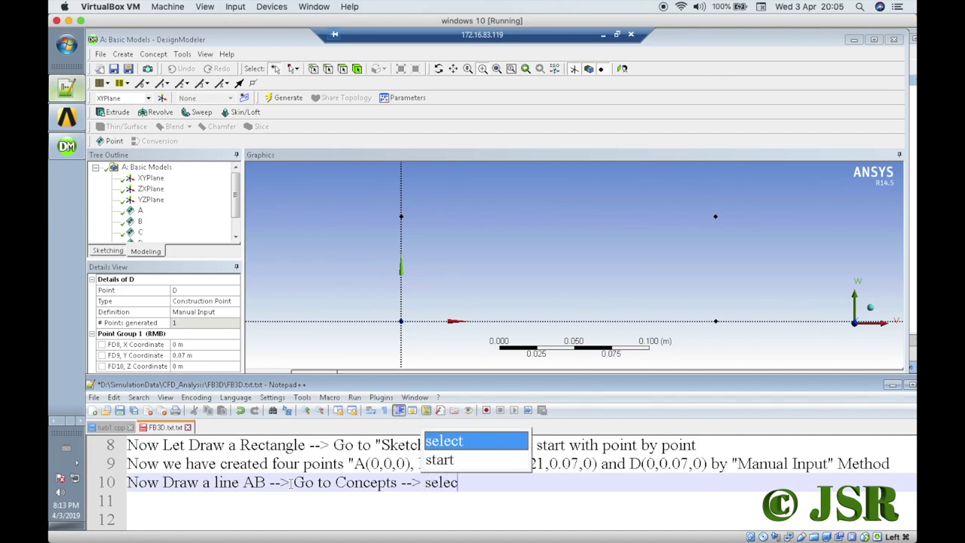
type("t Lines from")
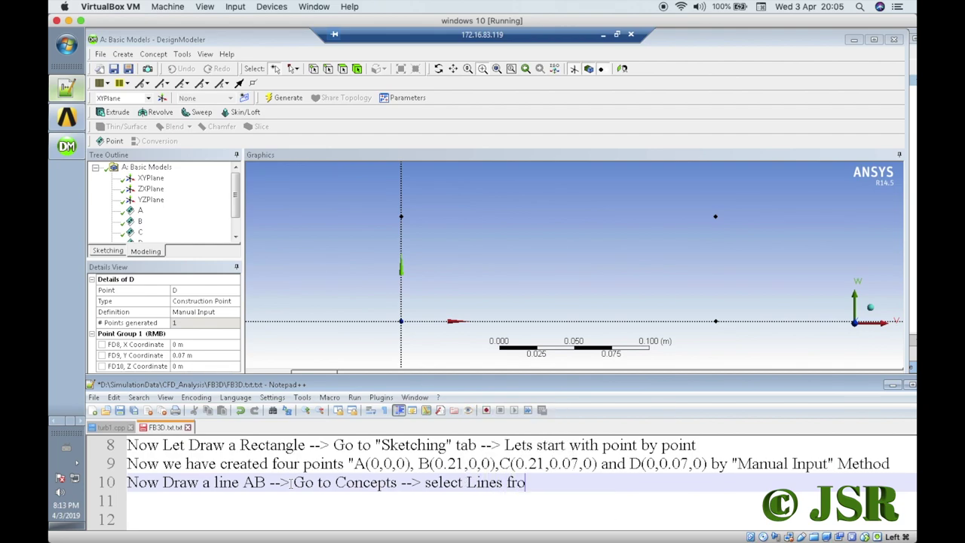
type("oints -->")
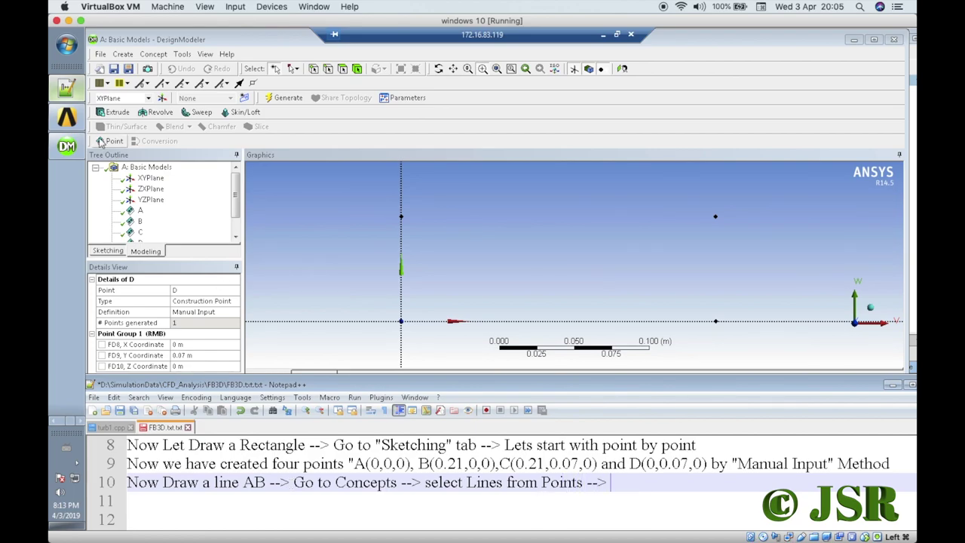
Switch to DesignModeler, start a Lines From Points feature, and pick point A at the origin.
left_click(156, 55)
left_click(154, 54)
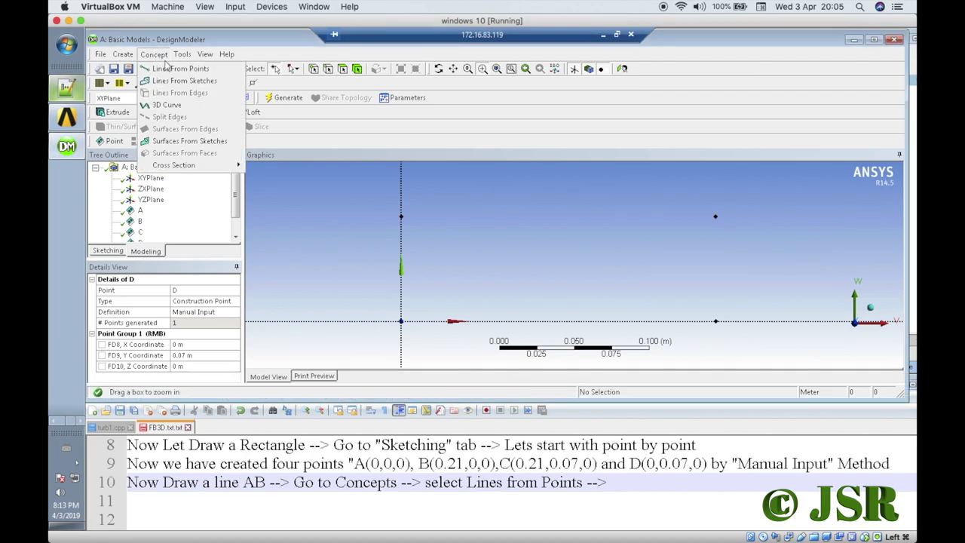
left_click(181, 68)
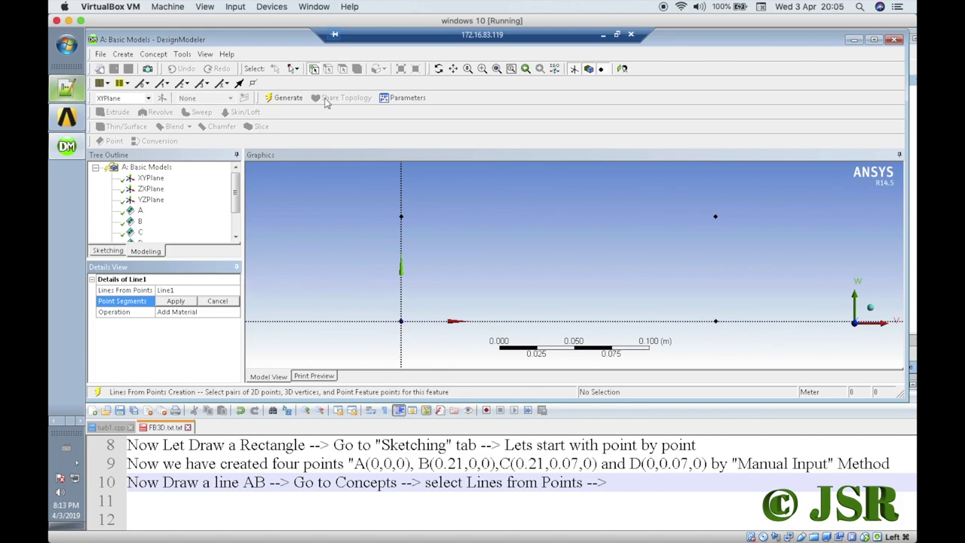
left_click(401, 322)
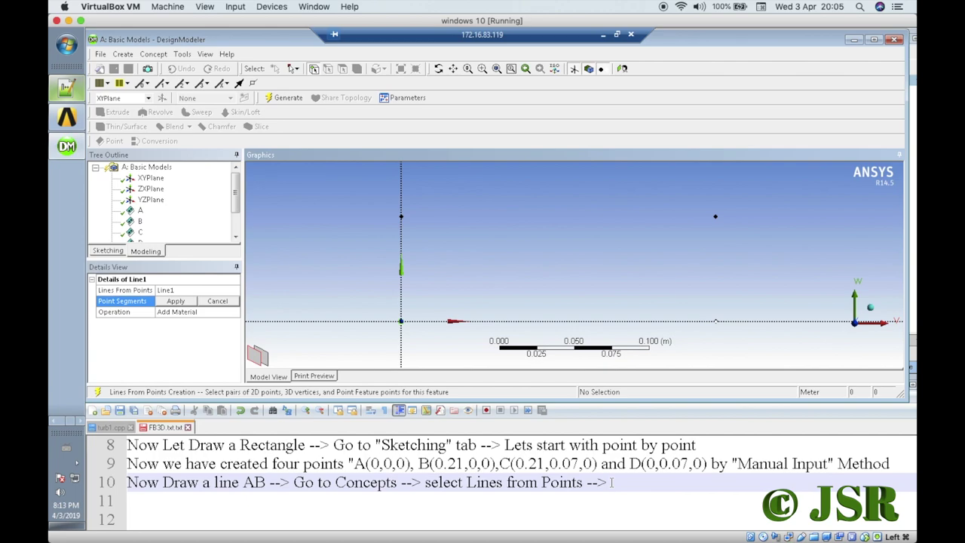
Switch to the Notepad++ note and put double quotes around "Lines from Points" on line 10.
left_click(582, 482)
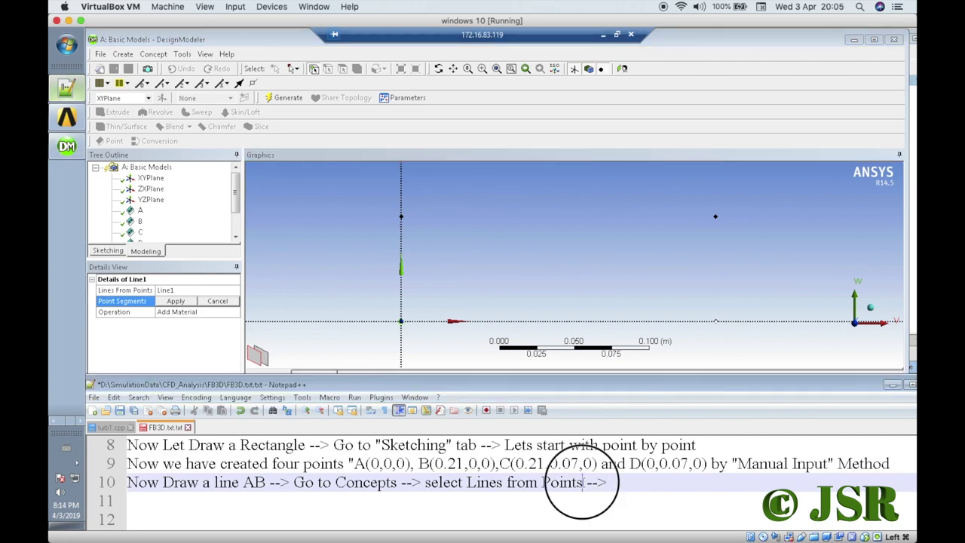
type("\"")
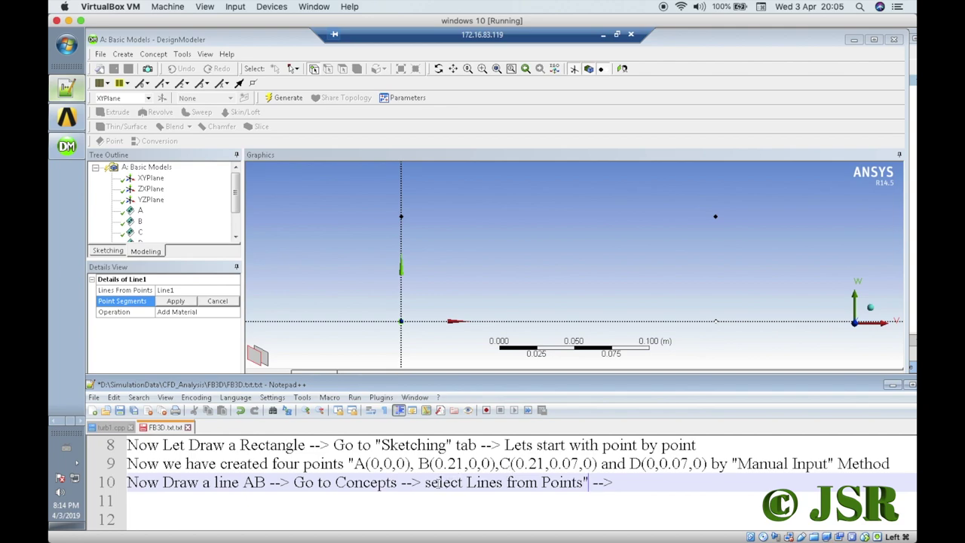
left_click(466, 482)
type("\"")
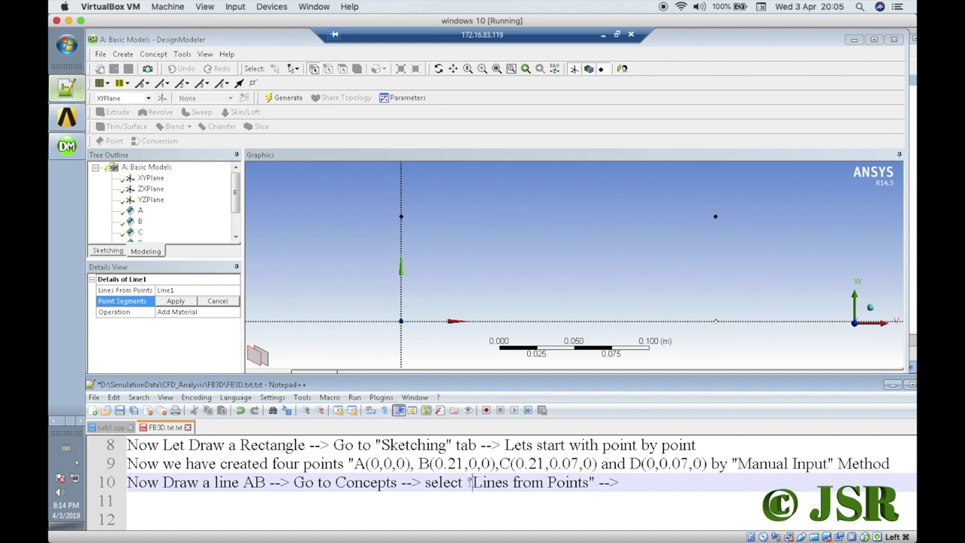
Add "Select Point A" at the end of line 10, after the last arrow.
left_click(636, 482)
type("Select Point ")
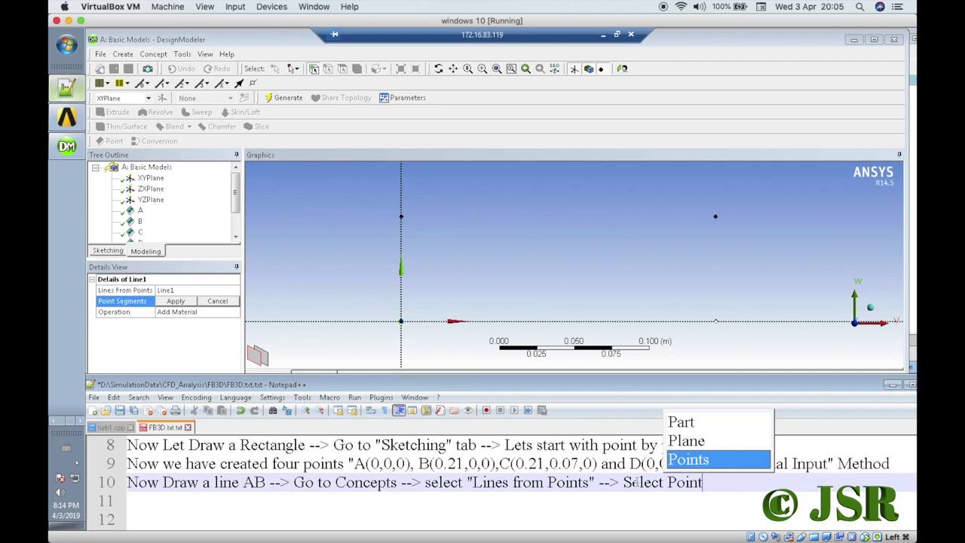
type("A")
key("Escape")
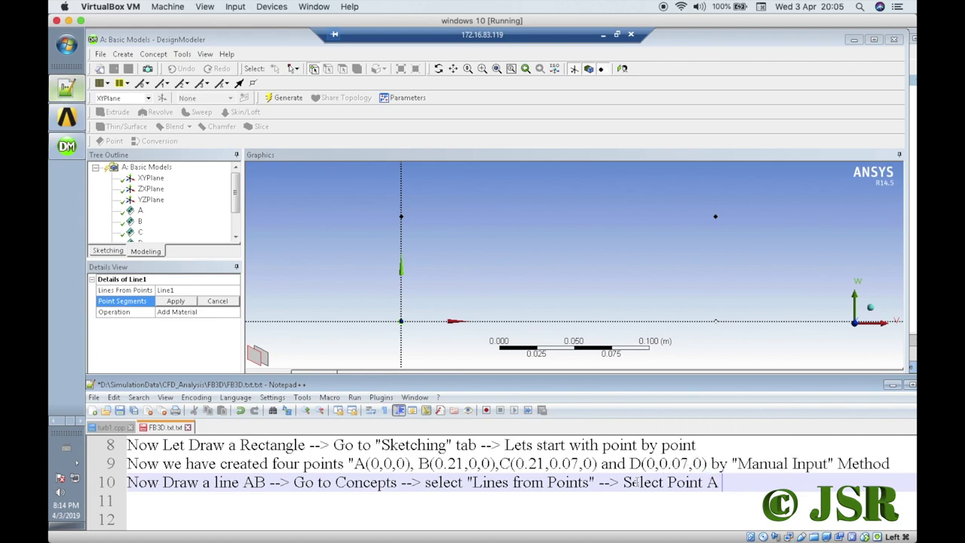
Continue line 10 with "+ Press Ctrl key" after "Select Point A".
type("+")
type(" Hold")
key("BackSpace")
key("BackSpace")
key("BackSpace")
key("BackSpace")
type("P")
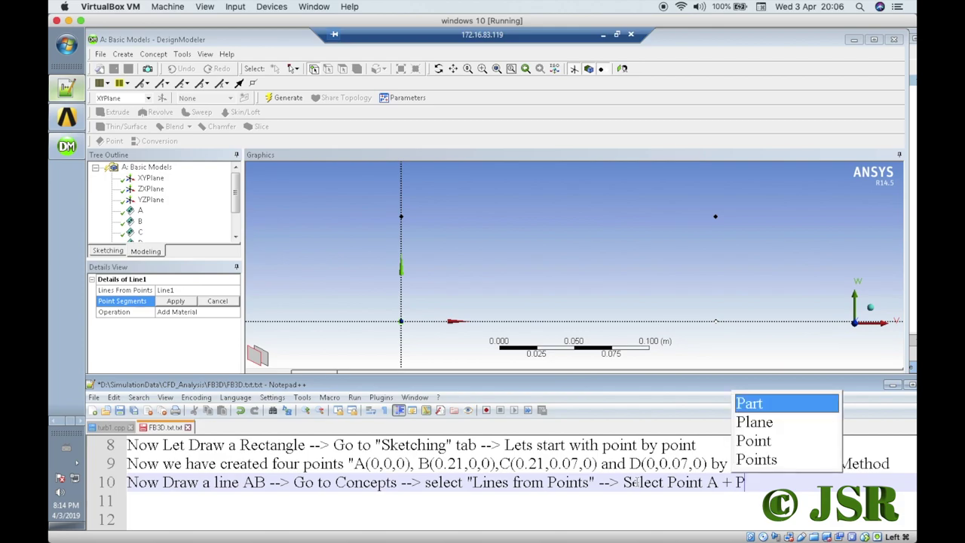
type("ress")
key("BackSpace")
key("BackSpace")
key("BackSpace")
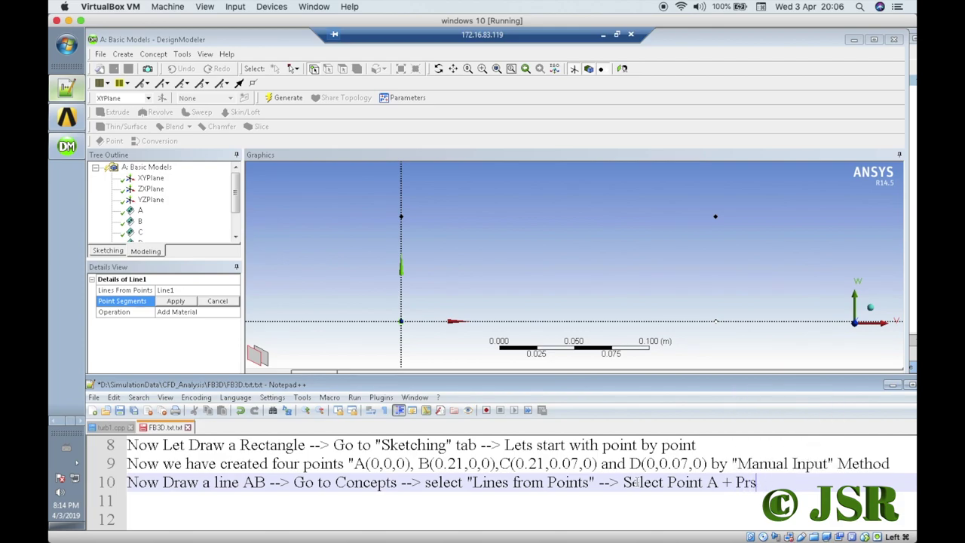
type("ess C")
type("t")
type("rl")
type("k")
type("wy")
key("BackSpace")
key("BackSpace")
type("ey")
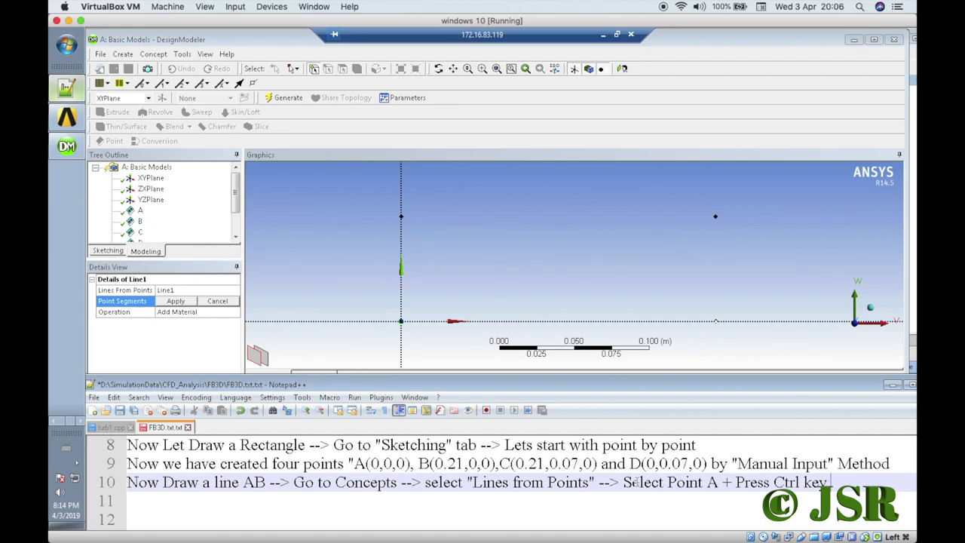
Extend line 10 with "and Hold it +select point B".
type(" and Hold it +slect")
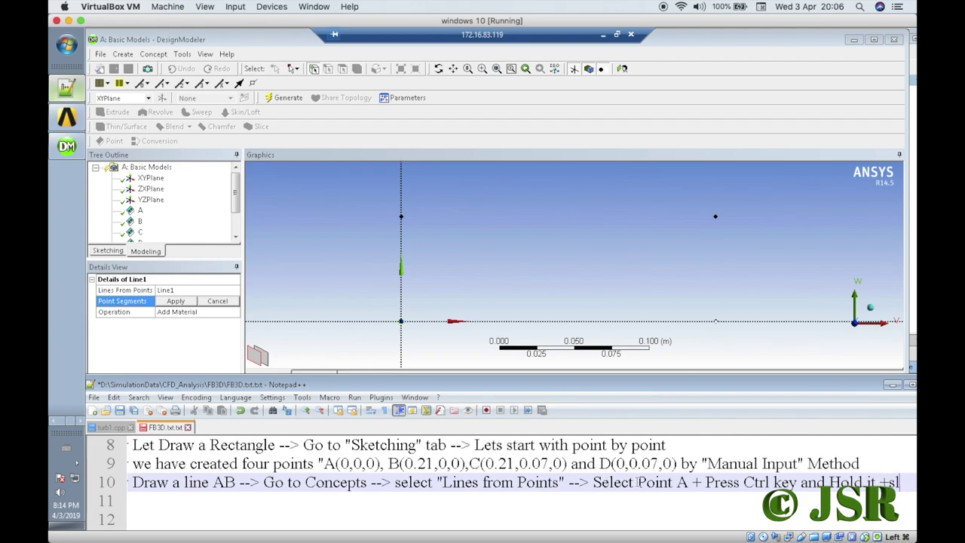
key("BackSpace")
key("BackSpace")
key("BackSpace")
key("BackSpace")
type("elect")
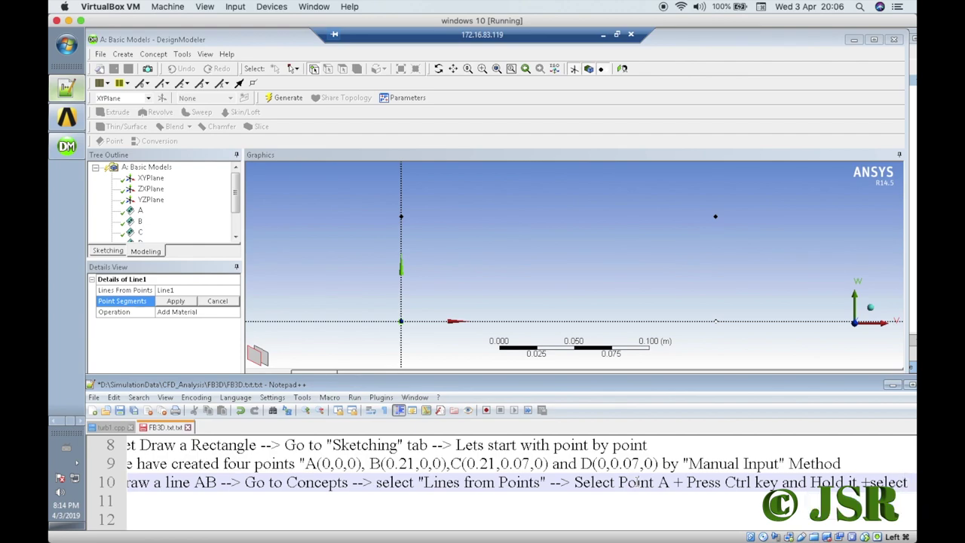
type(" point B")
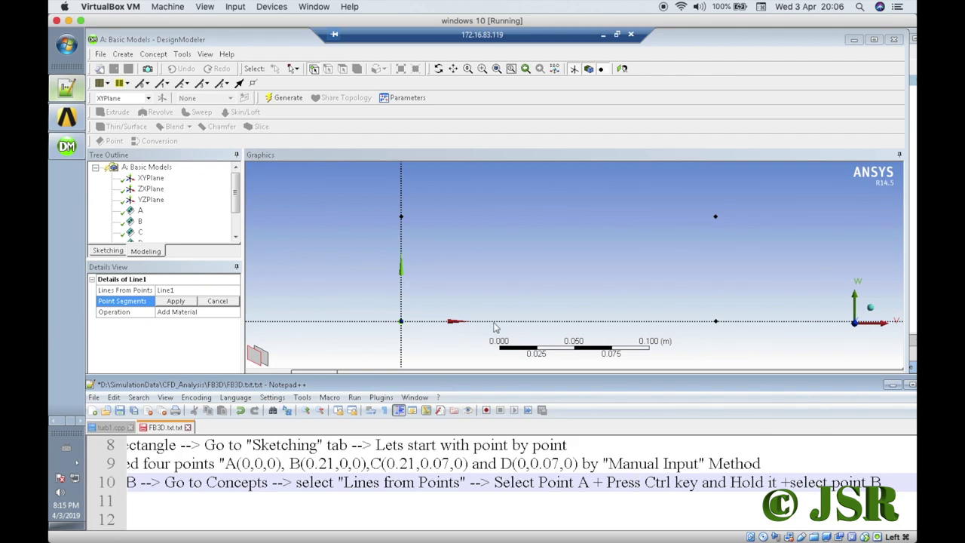
Switch to DesignModeler, add point B to the selection along the horizontal axis, and apply segment AB to the line feature.
left_click(716, 322, "ctrl")
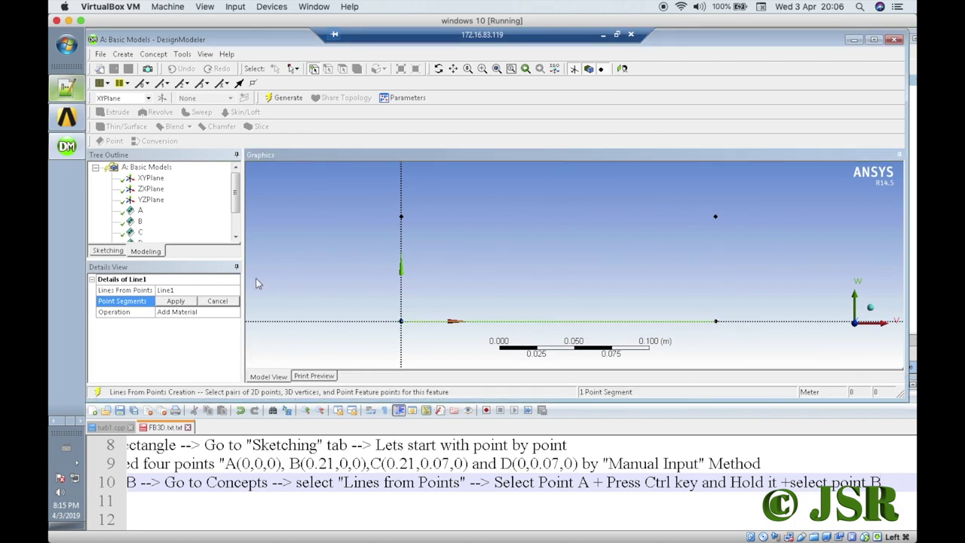
left_click(176, 301)
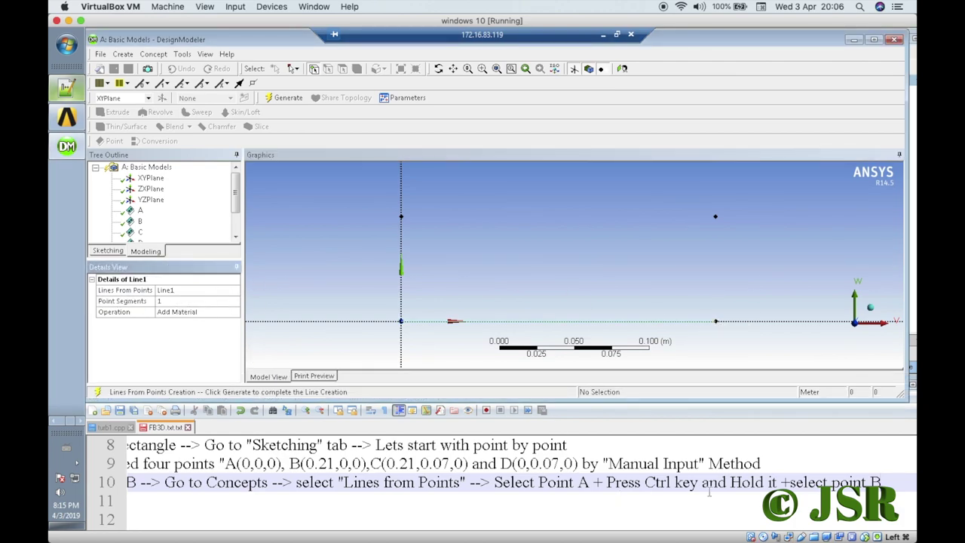
Back in the Notepad++ note, finish line 10 with "--> Apply" and start line 11.
left_click(893, 483)
type("-->")
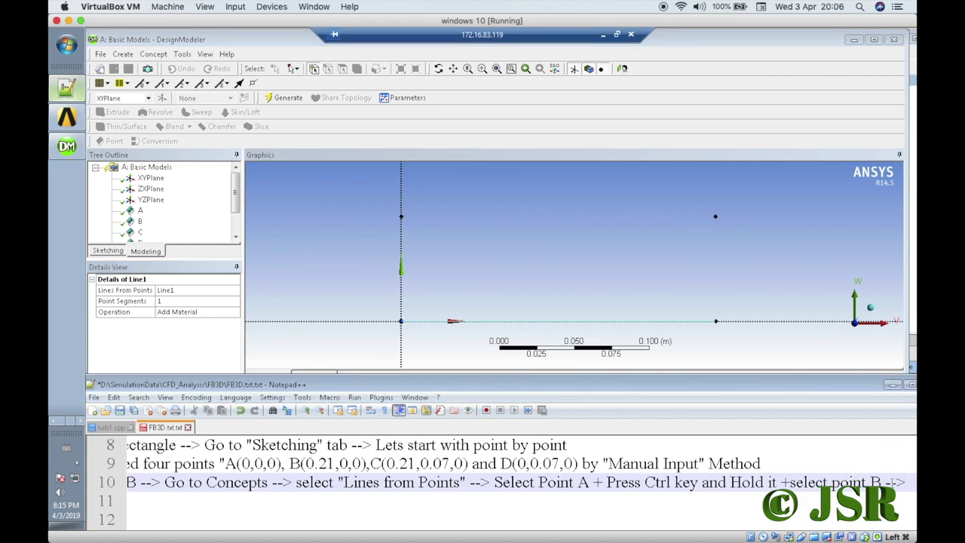
type(" Appl")
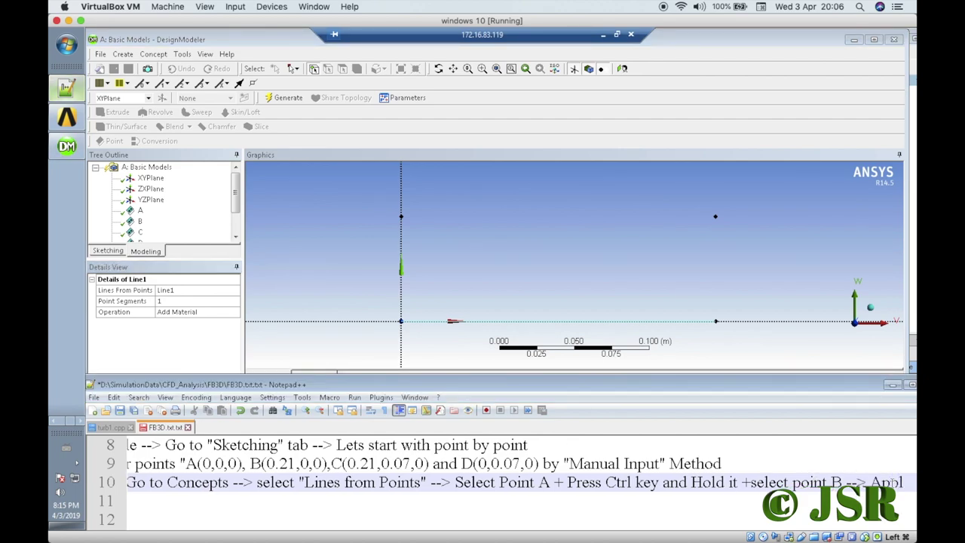
type("y")
key("Return")
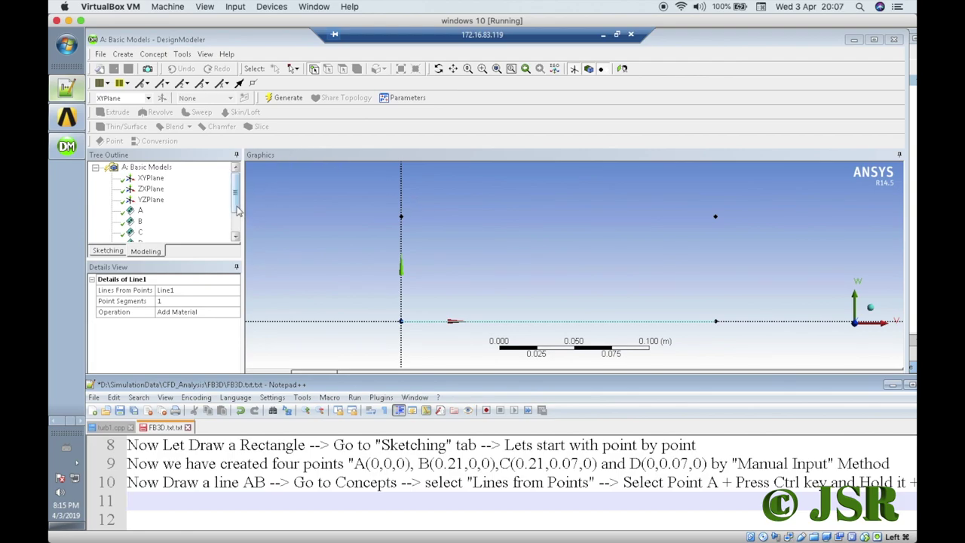
Switch to DesignModeler, rename the Lines From Points feature as AB, and generate it.
mouse_move(237, 211)
left_mouse_down()
mouse_move(237, 230)
mouse_move(235, 206)
left_mouse_up()
left_click(184, 290)
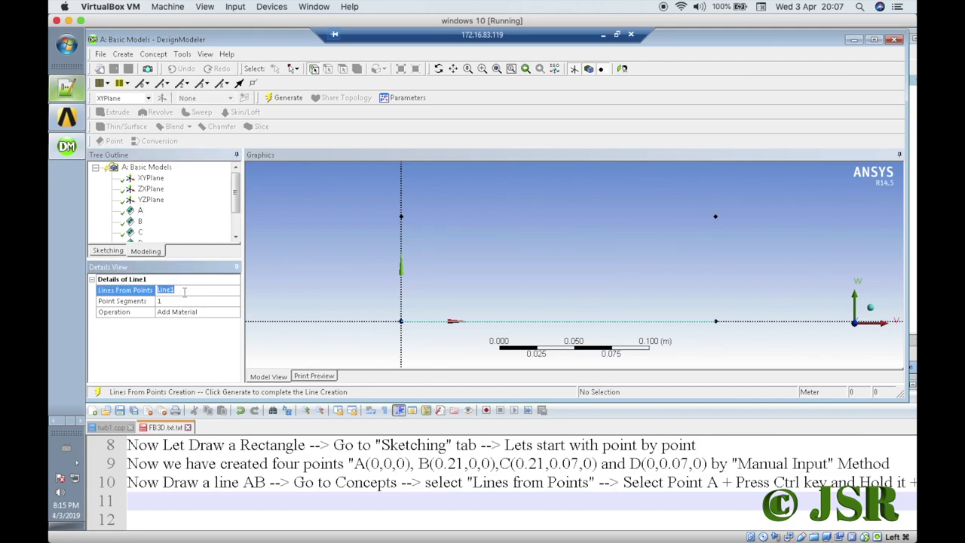
type("AB")
left_click(290, 98)
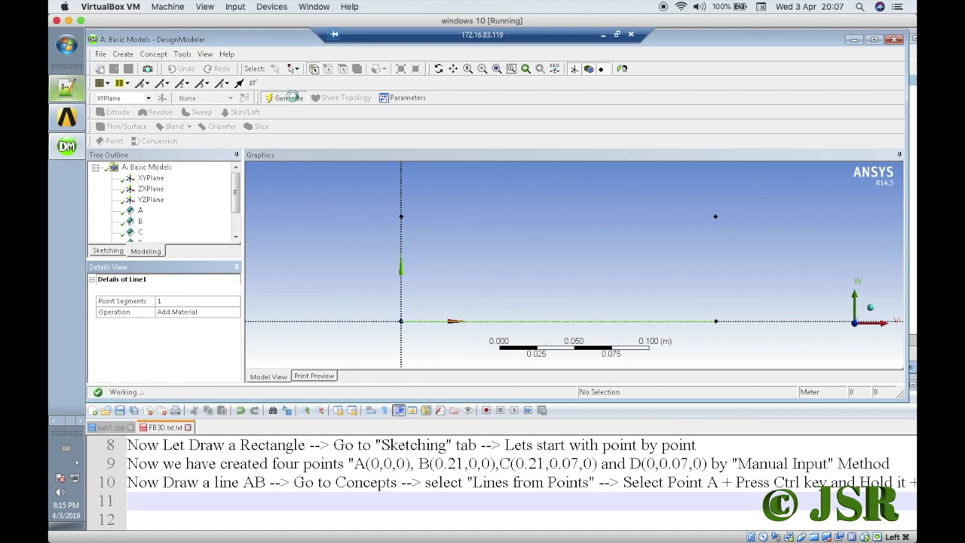
left_click_drag(236, 193, 236, 217)
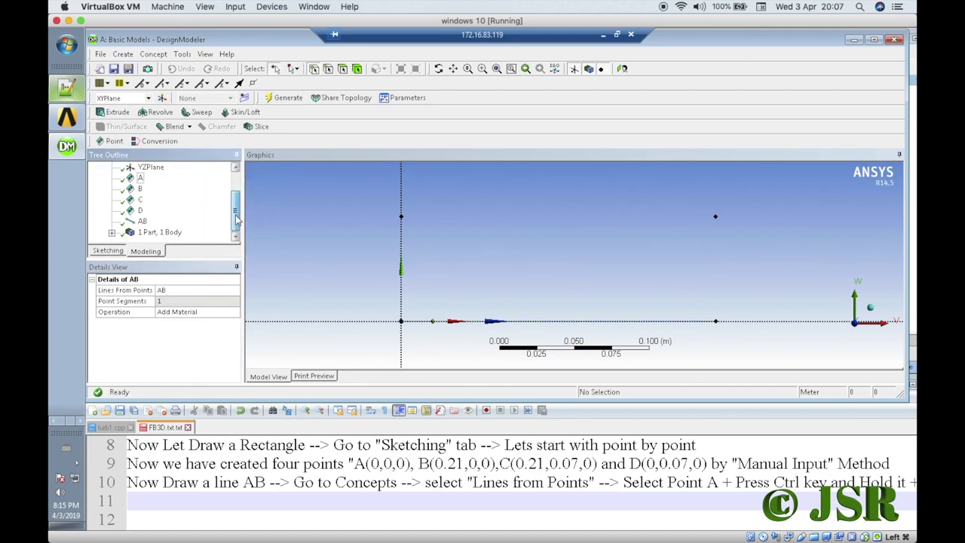
Write --> Rename it as "AB" --> Generate on line 11 of the Notepad++ note and start line 12.
left_click(256, 503)
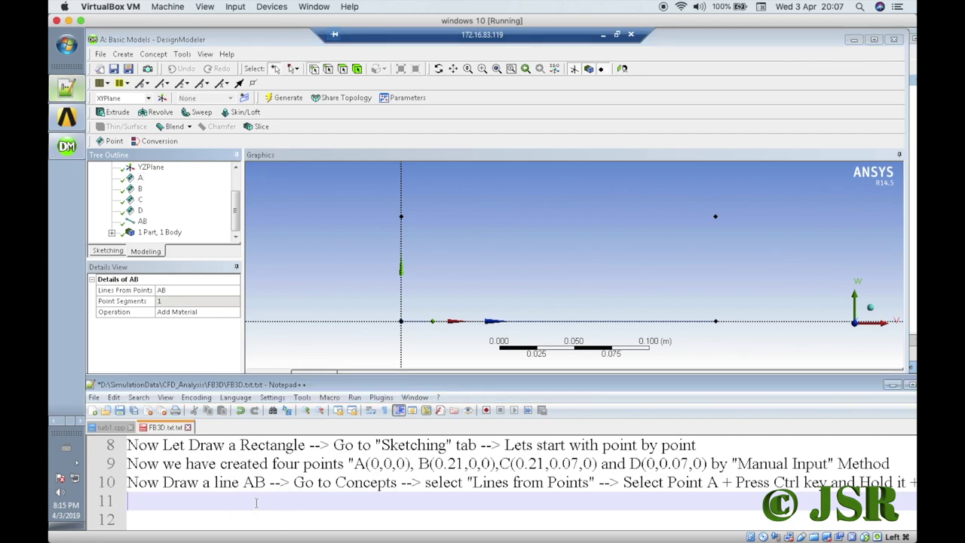
type("-->")
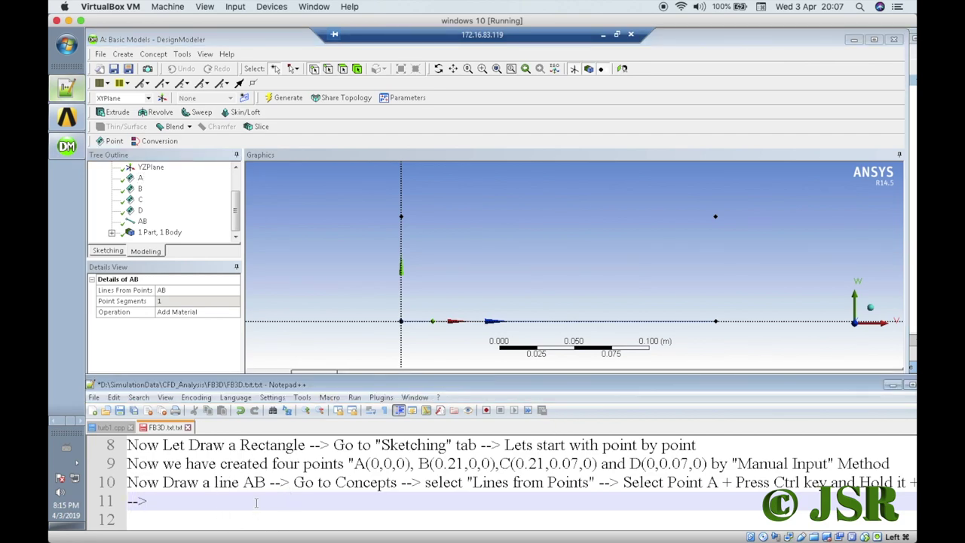
type(" T")
key("BackSpace")
type("Re")
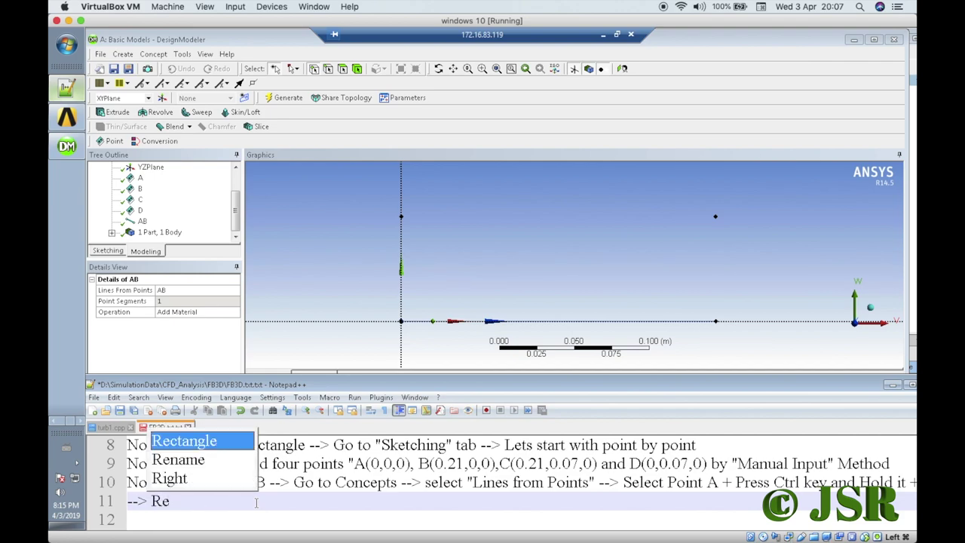
type("name it as ")
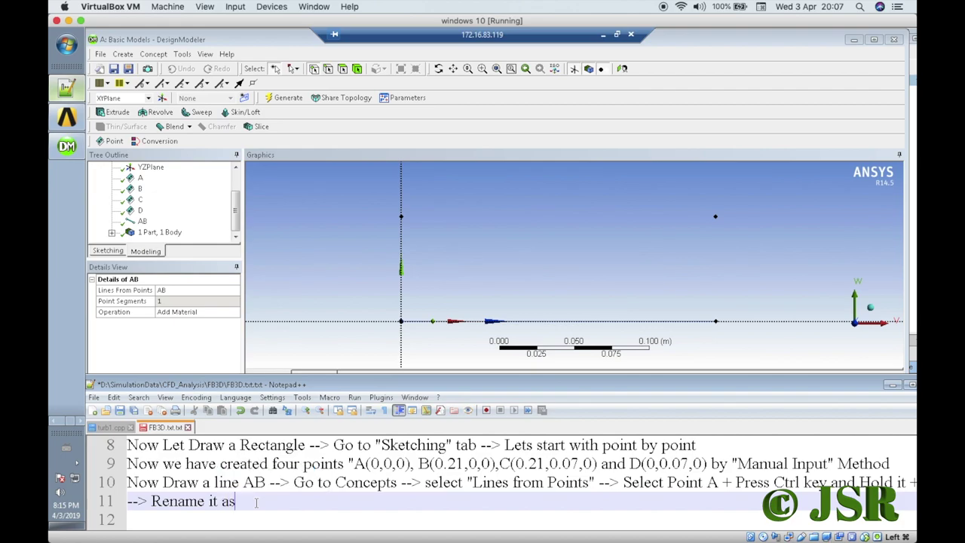
type("\"AB")
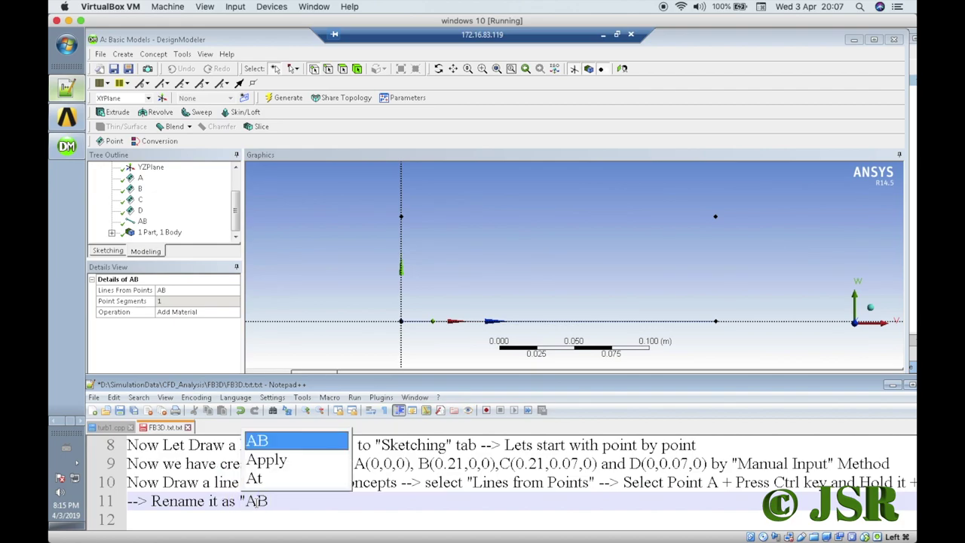
type("\" --> Ge")
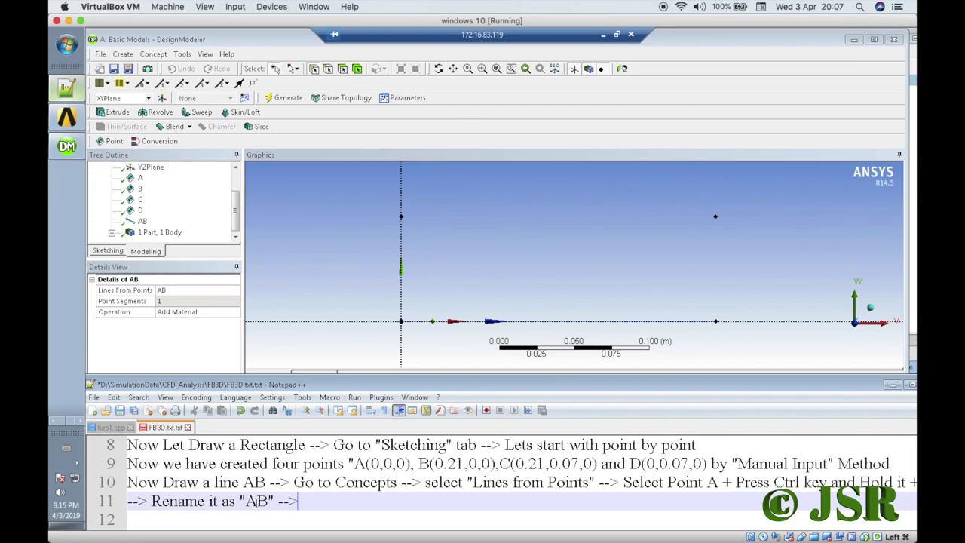
type("nerate")
key("Return")
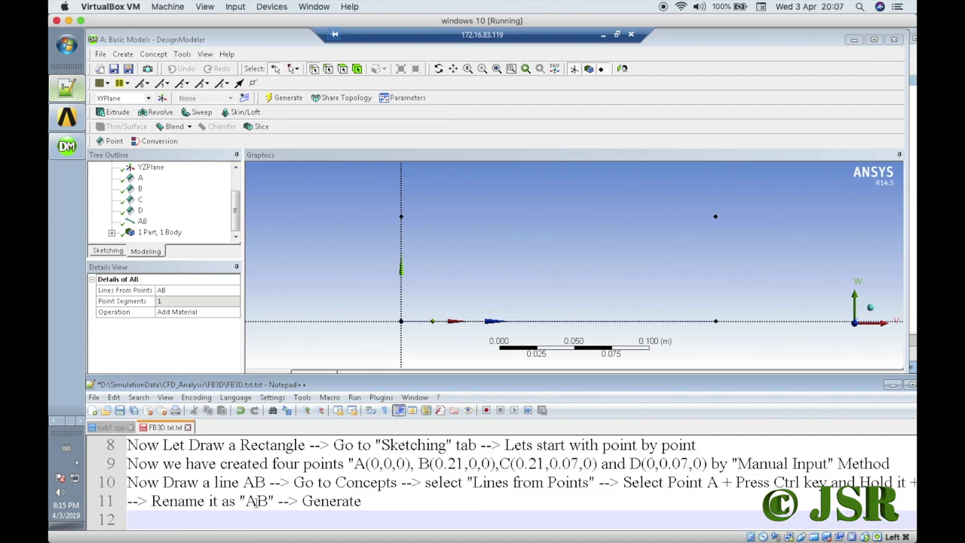
key("BackSpace")
key("Return")
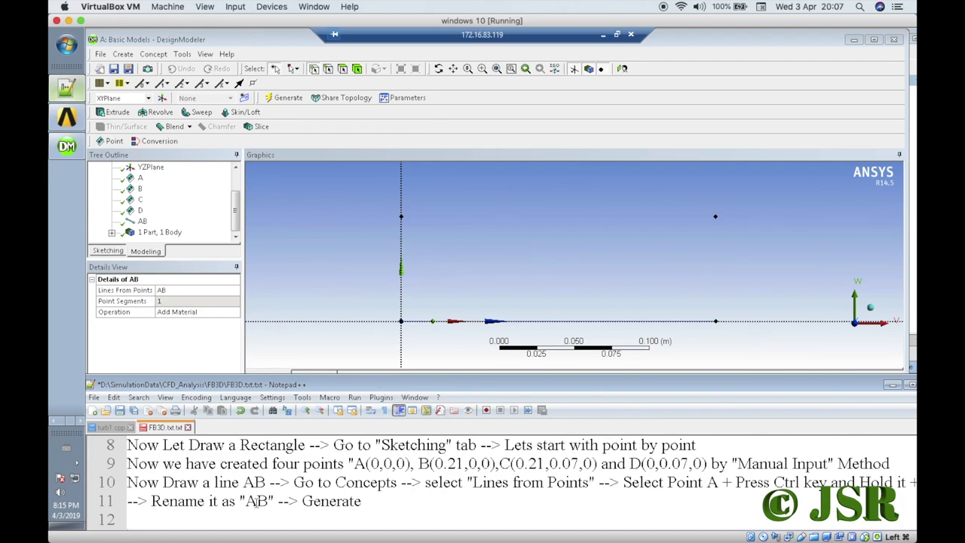
Write "Similaly draw other lines BC, CD, DA ." on line 12 and add two new lines below it.
type("S")
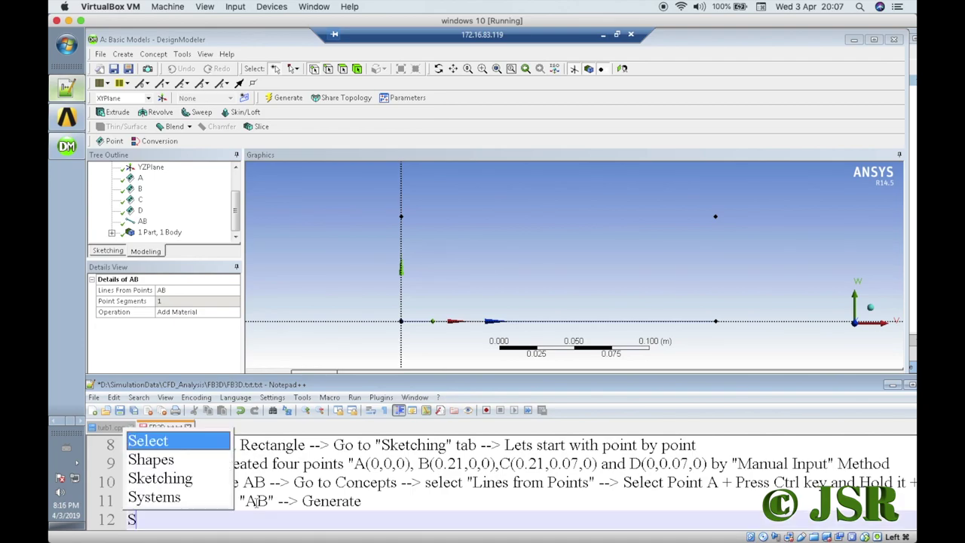
type("imil")
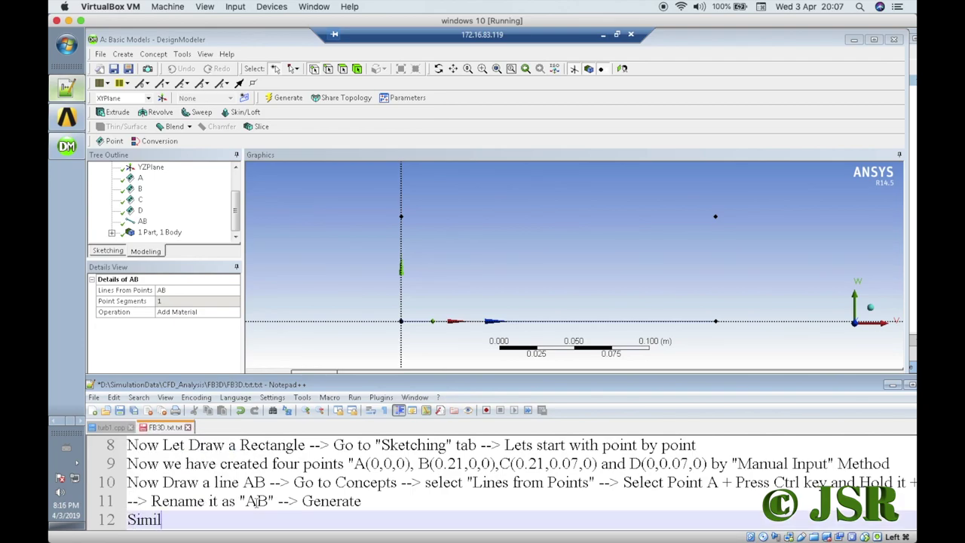
type("aly draw o")
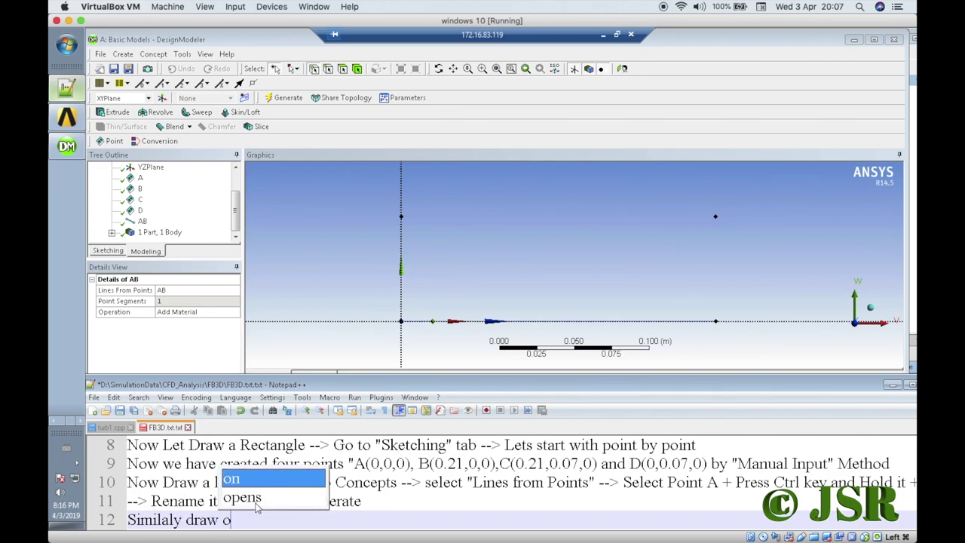
type("ther lin")
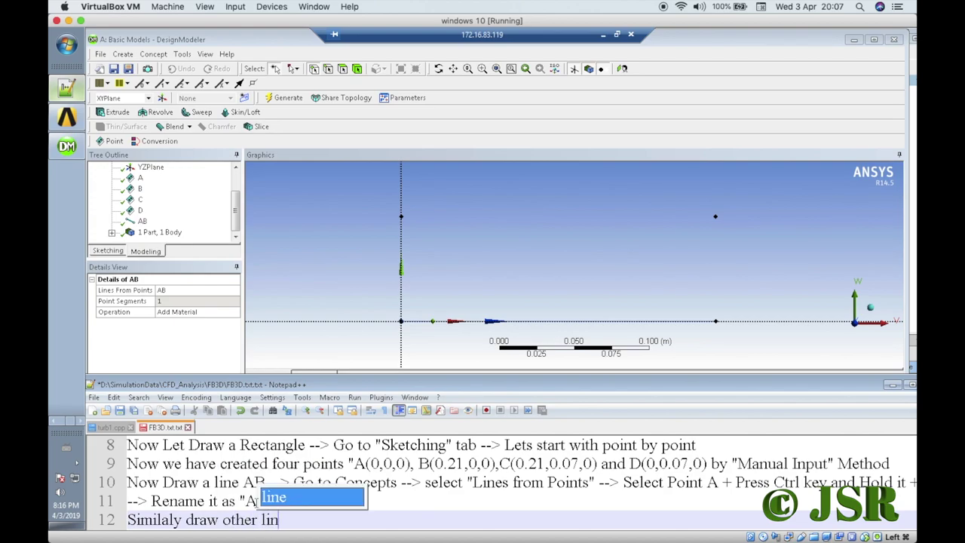
type("es Bc")
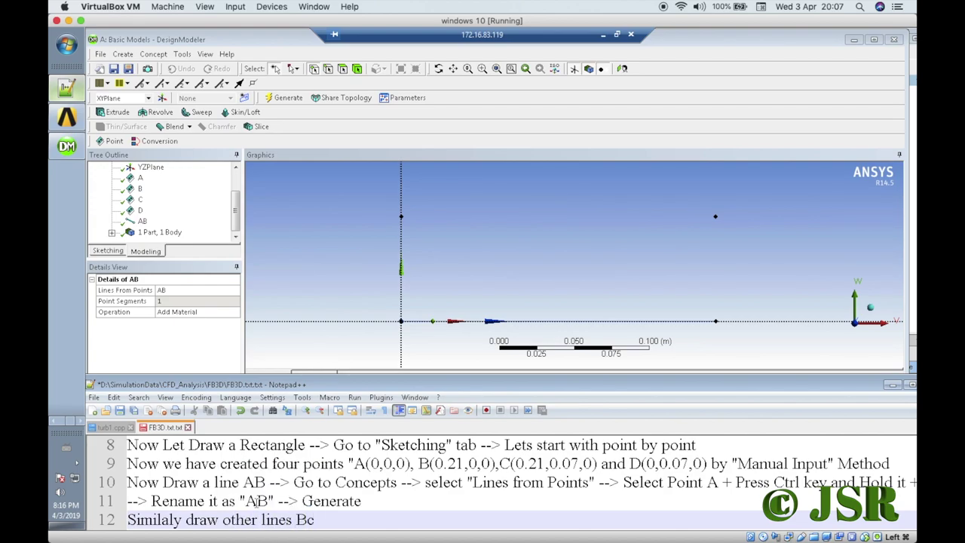
key("BackSpace")
type("C, CD, D")
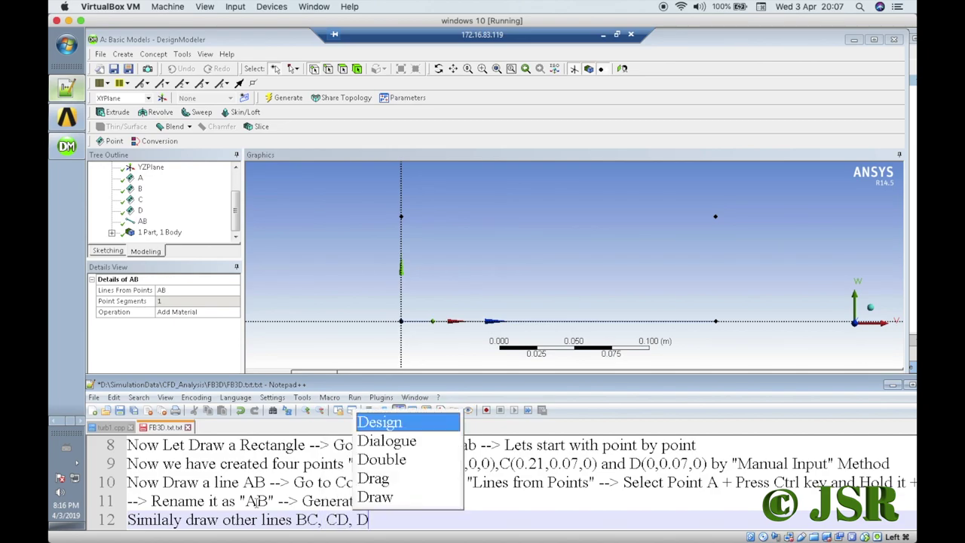
type("A ")
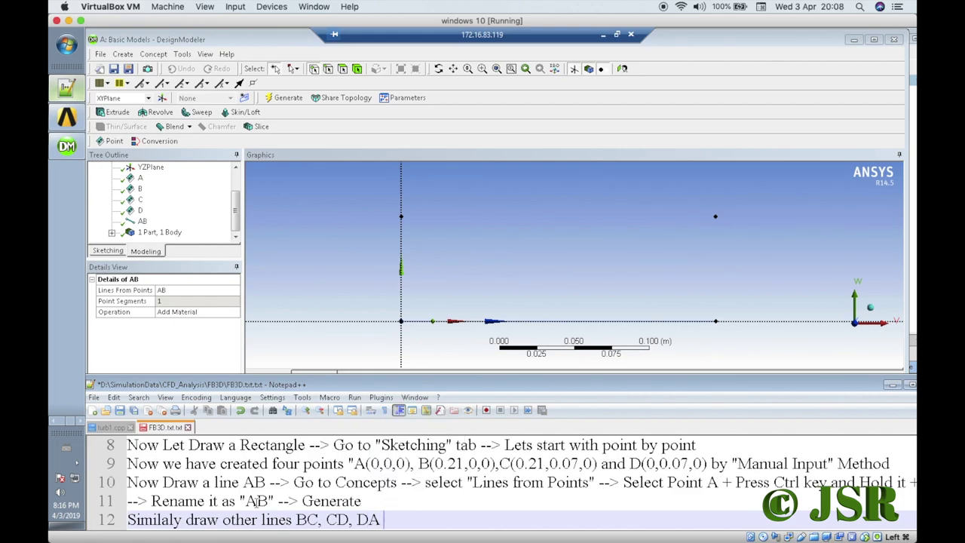
type(".")
key("Return")
key("Return")
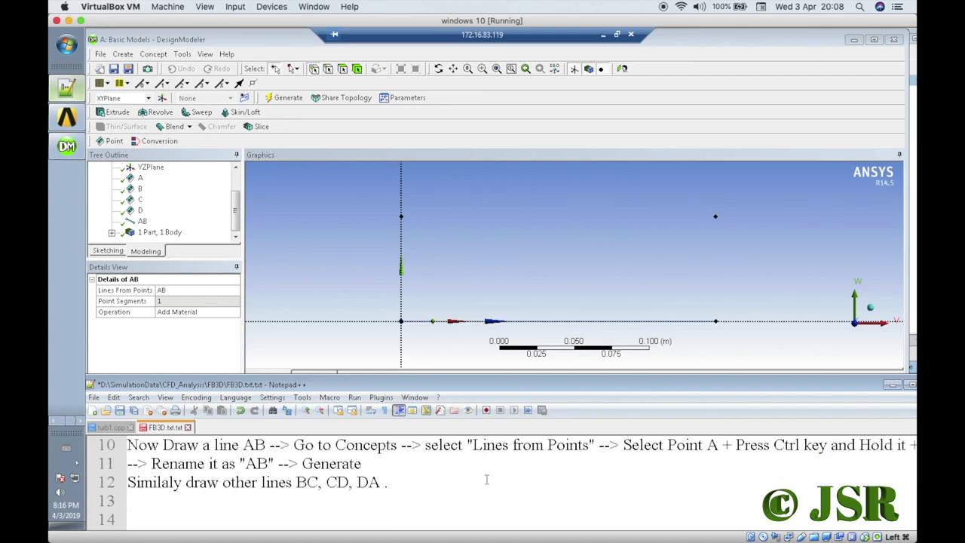
Switch to DesignModeler, start a new Lines From Points feature and name it BC.
left_click(151, 56)
left_click(170, 68)
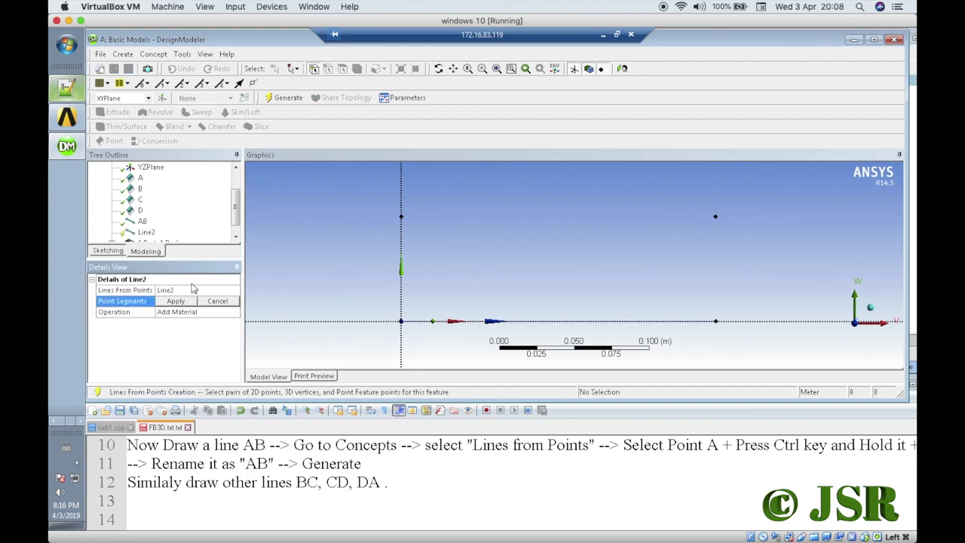
left_click(187, 289)
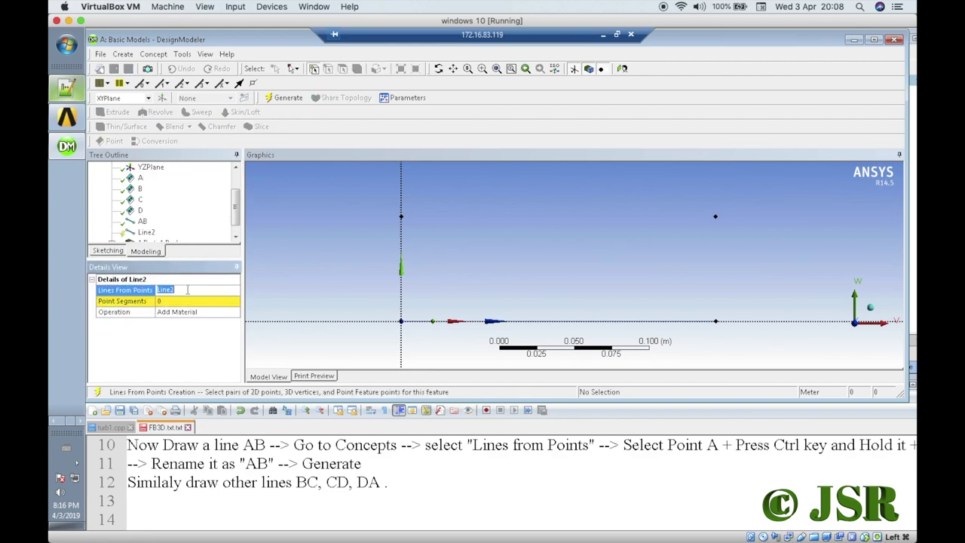
type("B")
left_click(174, 289)
type("C")
Define feature BC's point segment from point B to point C, apply it, and generate the line.
left_click(187, 301)
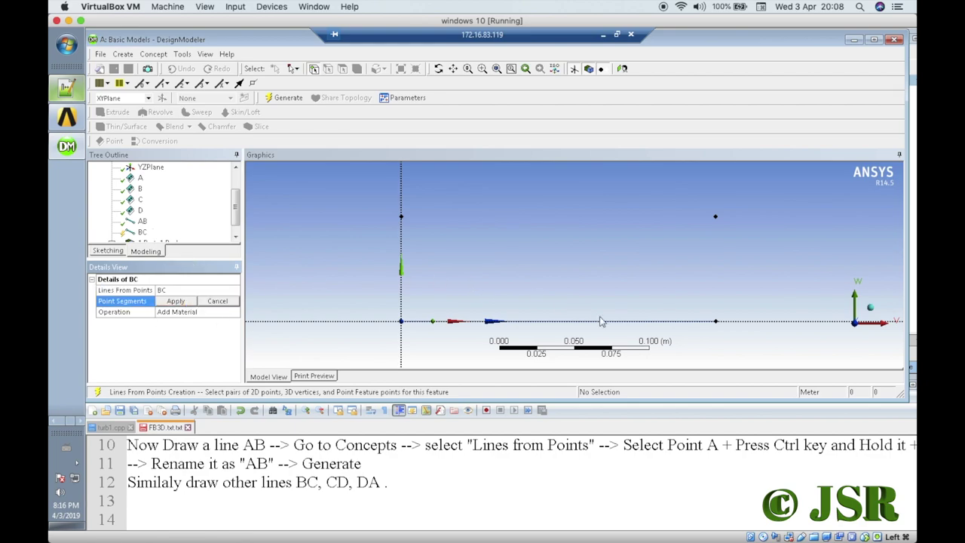
left_click(716, 322)
left_click(715, 218, "ctrl")
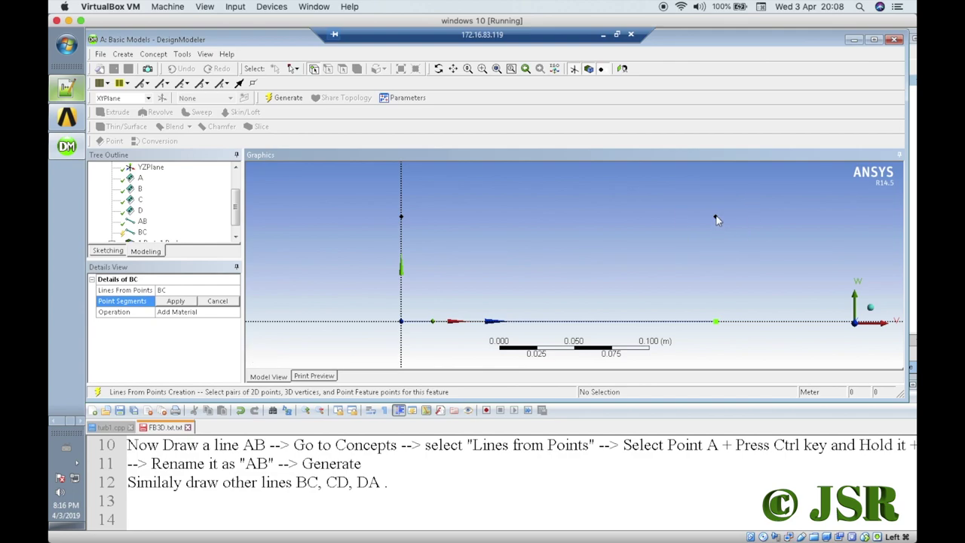
left_click(716, 217, "ctrl")
left_click(716, 217, "ctrl")
left_click(716, 218, "ctrl")
left_click(181, 302)
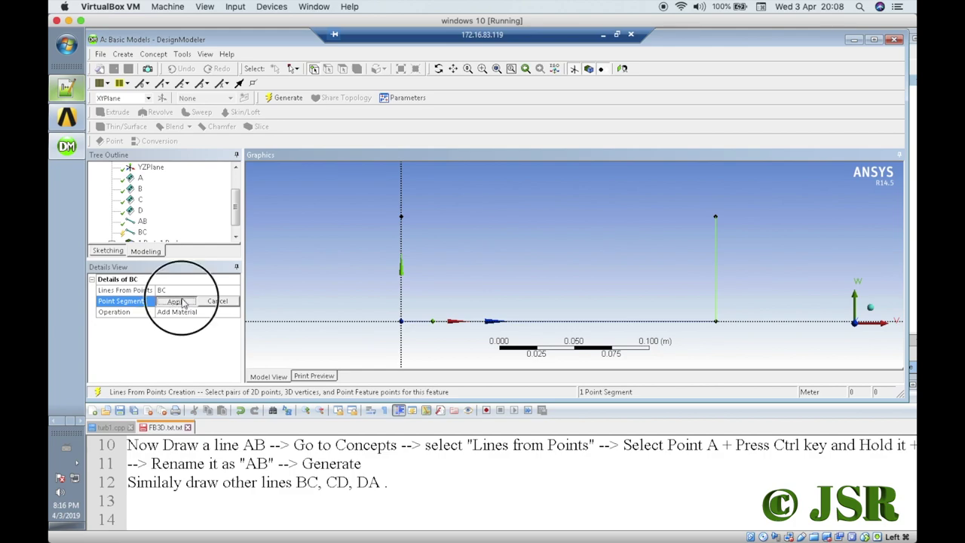
left_click(274, 99)
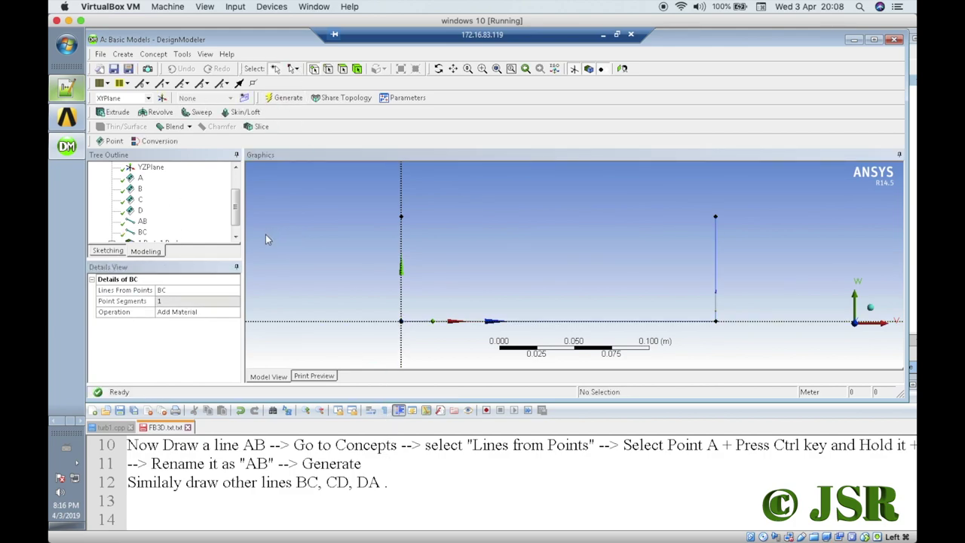
Create a Lines From Points feature named CD joining points C and D, and generate it.
left_click(163, 56)
left_click(172, 68)
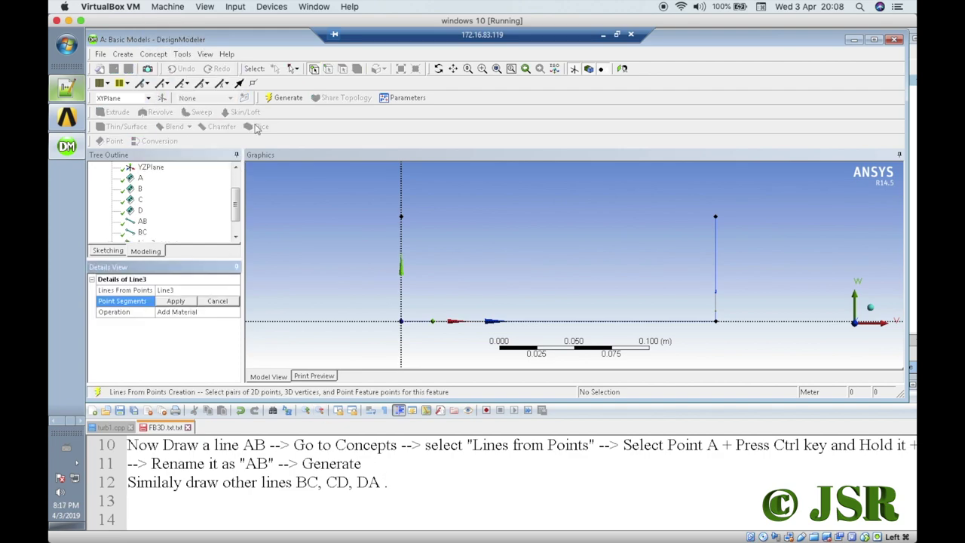
left_click(186, 289)
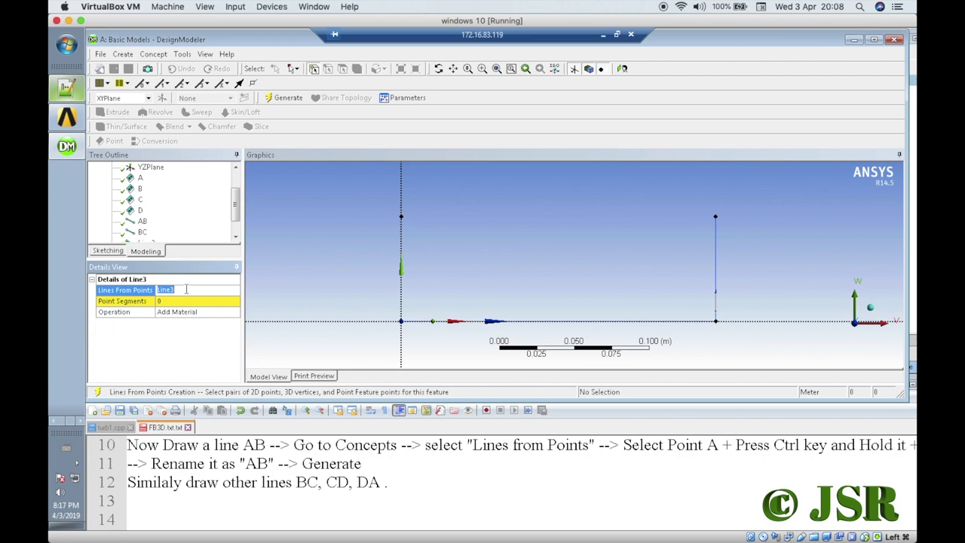
type("CD")
left_click(185, 302)
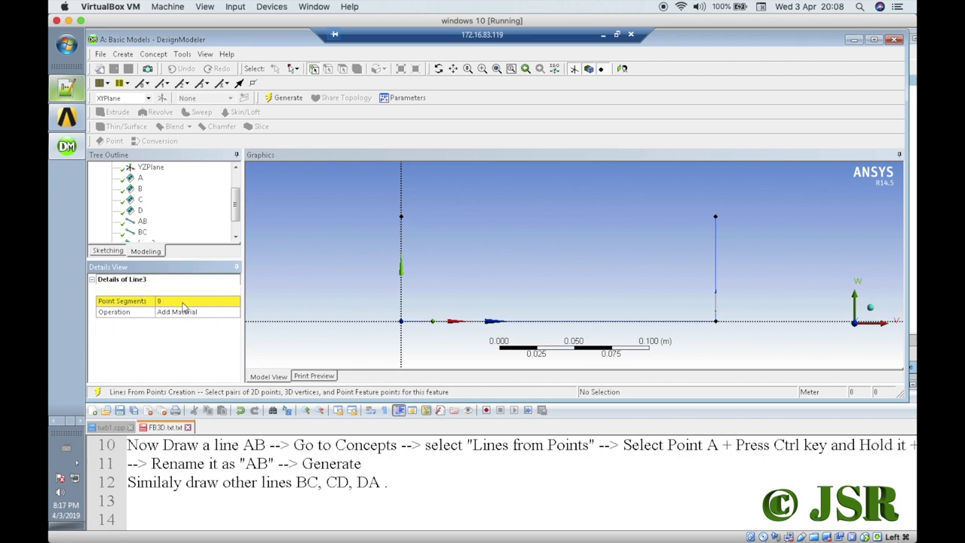
left_click(715, 217)
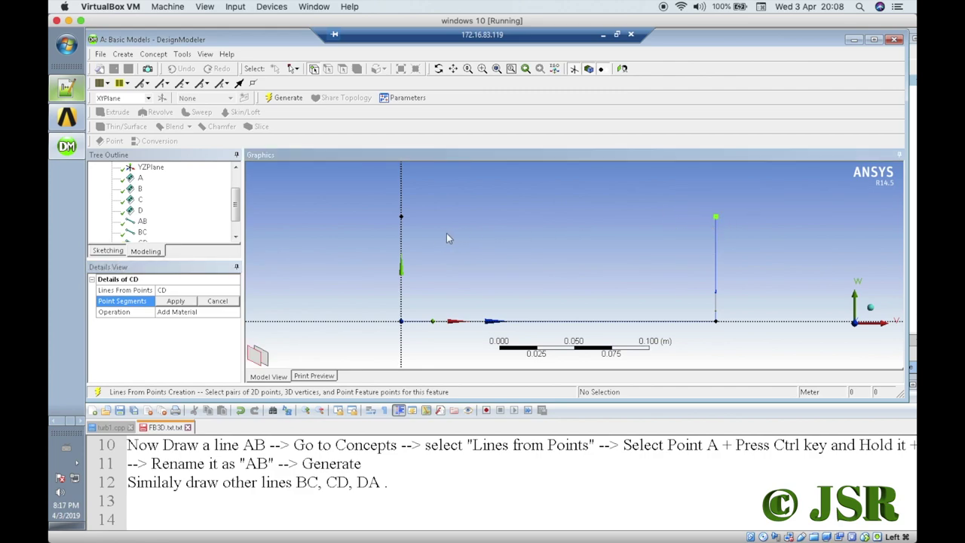
left_click(401, 217, "ctrl")
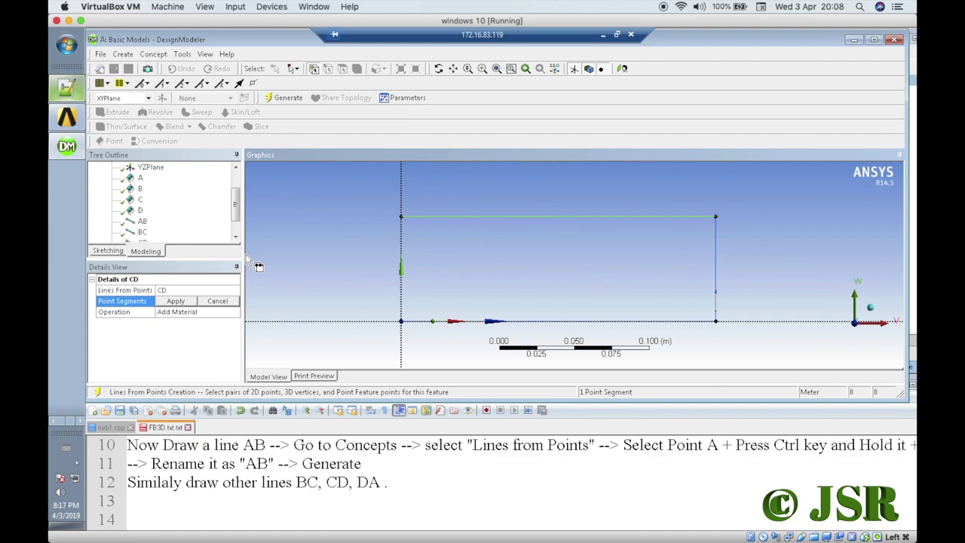
left_click(175, 300)
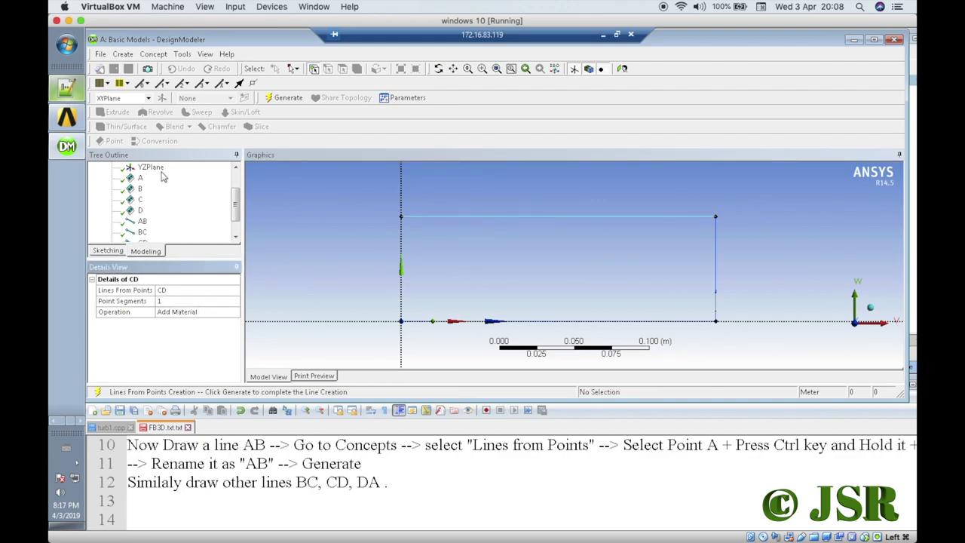
left_click(283, 98)
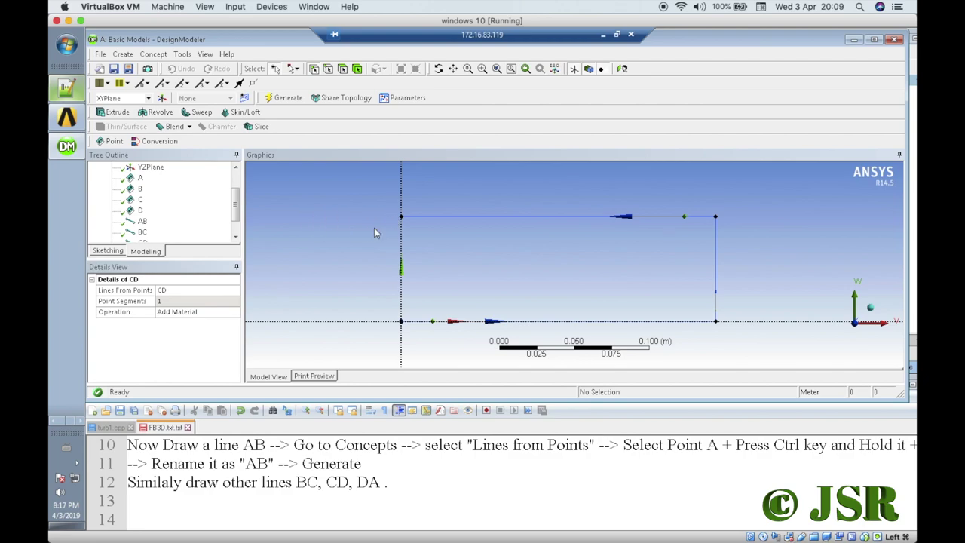
Start another Lines From Points feature and apply a point segment from point D to point A.
left_click(164, 55)
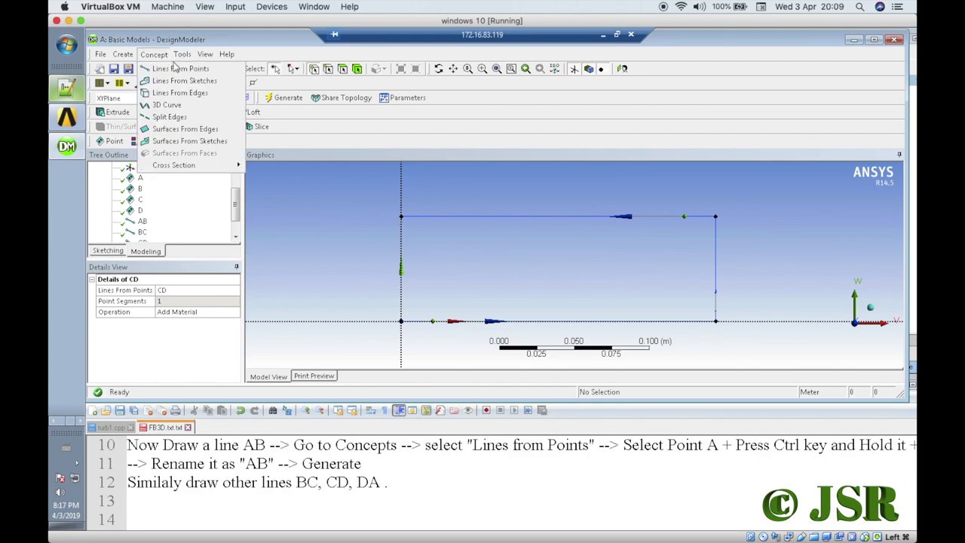
left_click(180, 68)
left_click(401, 217)
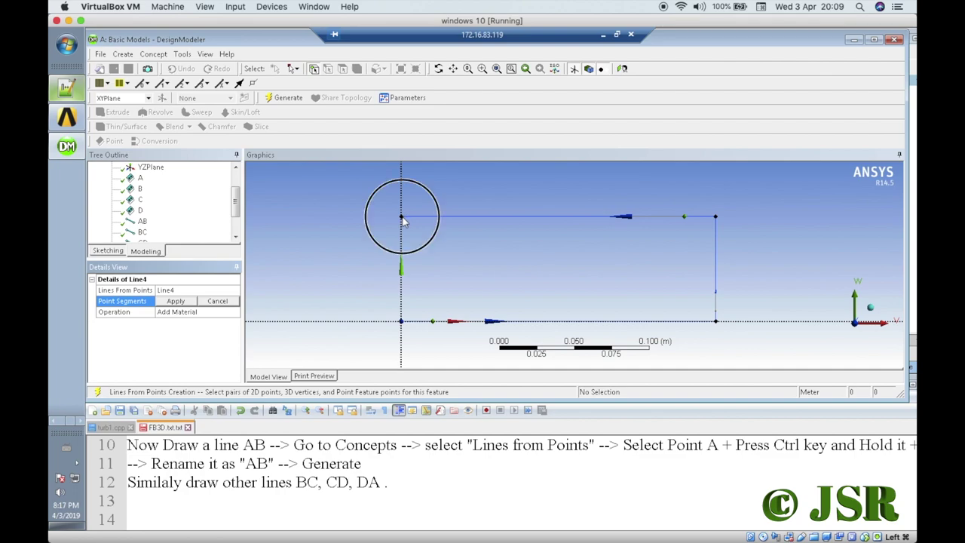
left_click(401, 322, "ctrl")
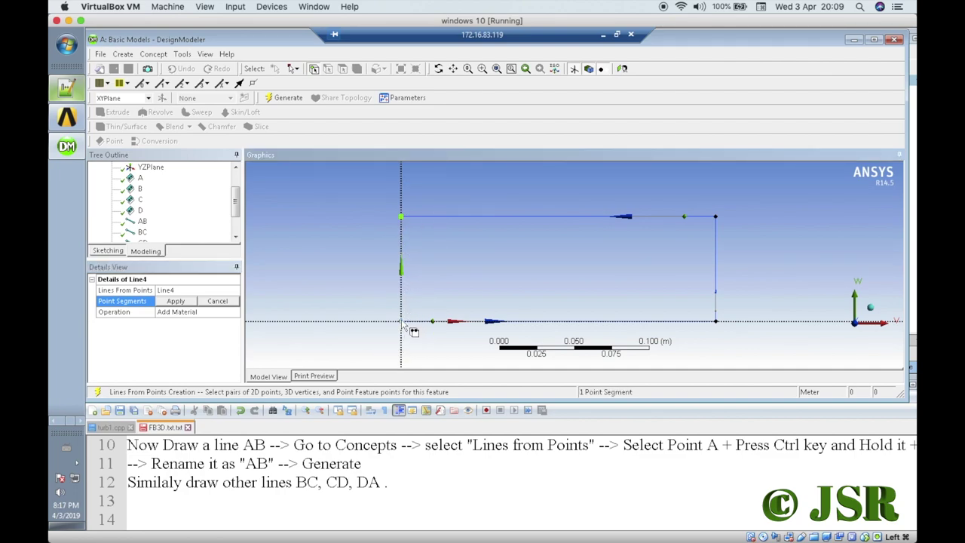
left_click(178, 302)
Rename the D-to-A line feature as DA and generate it.
left_click(179, 290)
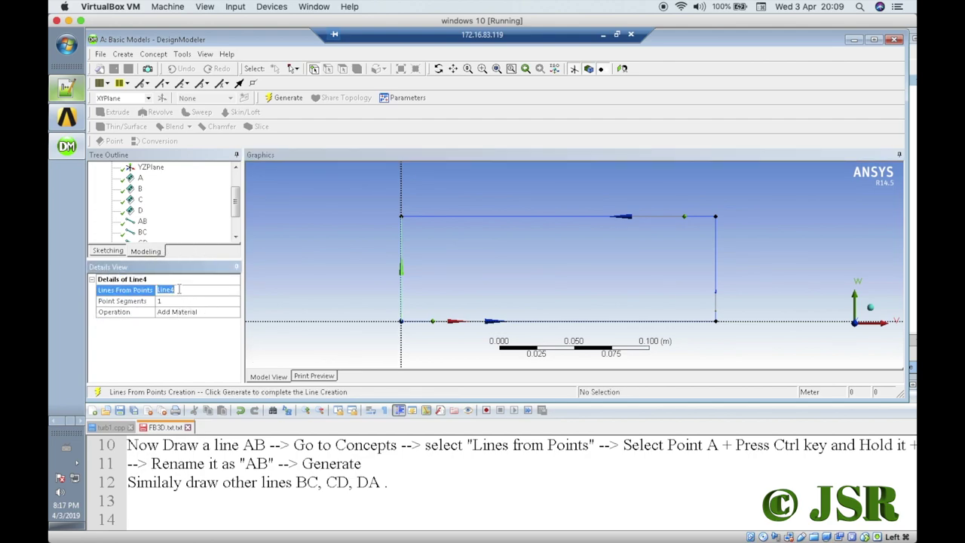
left_click(179, 289)
key("BackSpace")
key("BackSpace")
key("BackSpace")
key("BackSpace")
key("BackSpace")
left_click(282, 99)
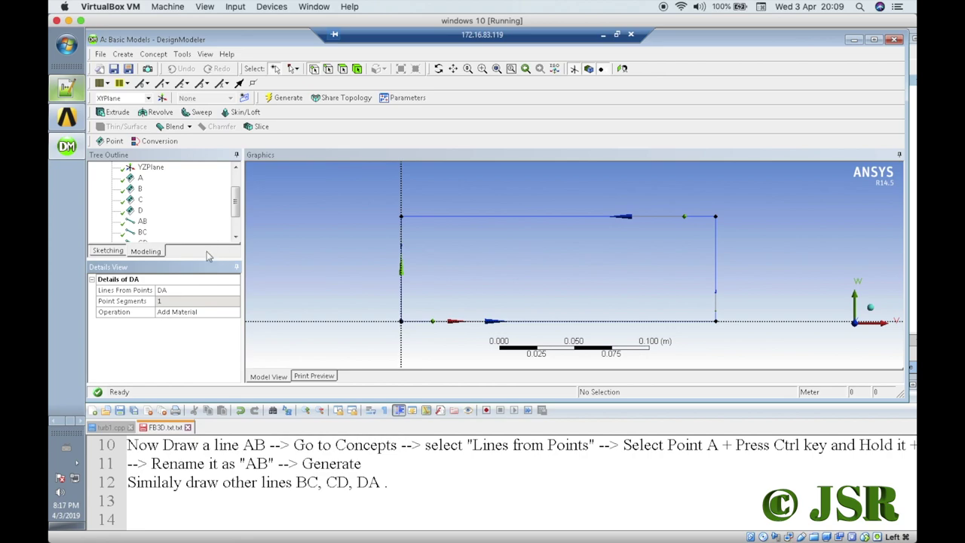
Enlarge the tree outline and highlight lines AB, BC, CD and DA together to check the rectangle.
left_click_drag(208, 258, 207, 301)
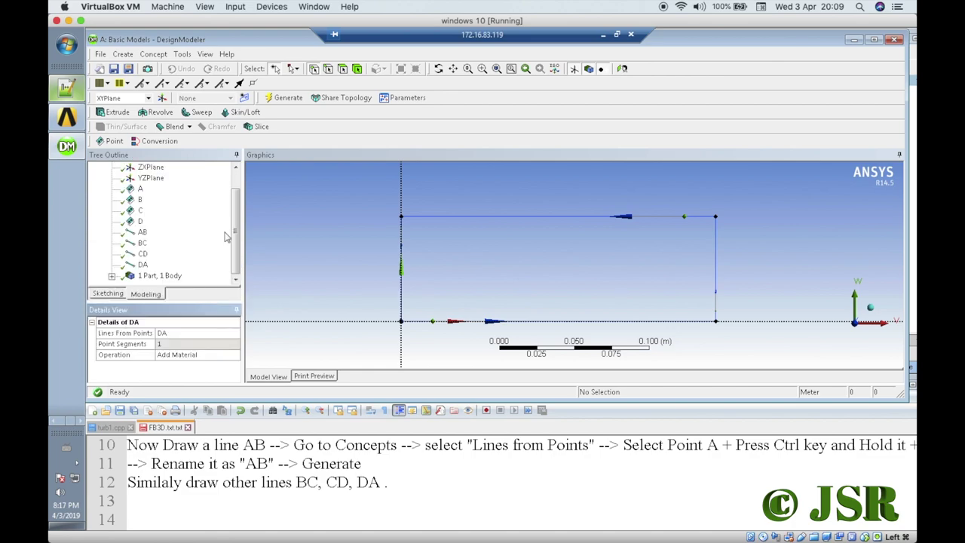
left_click(143, 233)
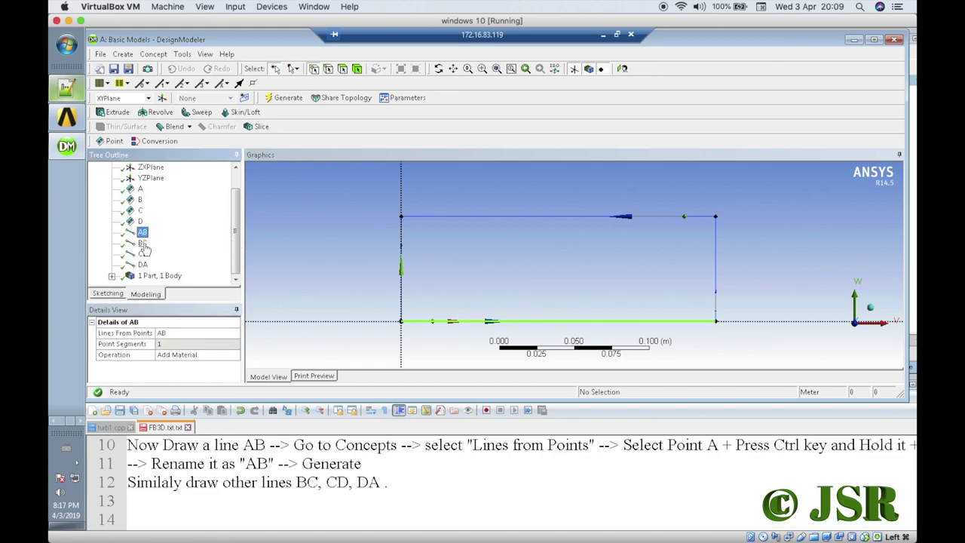
left_click(142, 243, "ctrl")
left_click(142, 254, "ctrl")
left_click(143, 265, "ctrl")
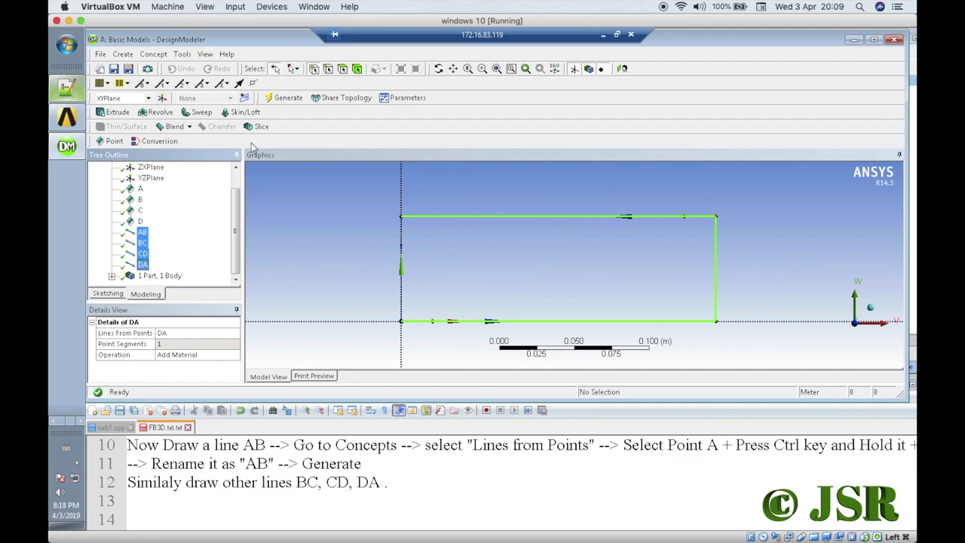
Write "Next step" on line 14 of the Notepad++ note, and check DesignModeler's Concept commands for the surface option.
left_click(401, 479)
key("Down")
key("Down")
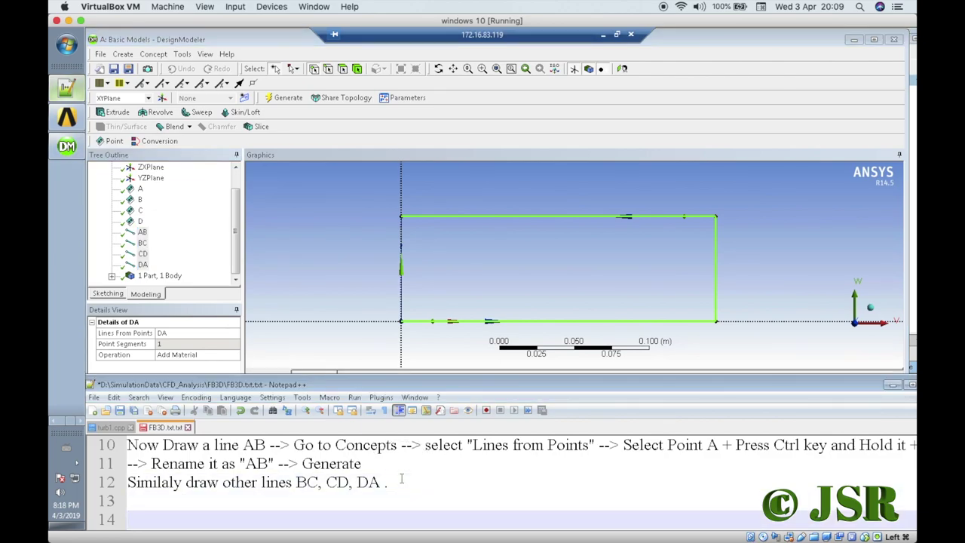
type("Next step")
left_click(160, 59)
left_click(154, 54)
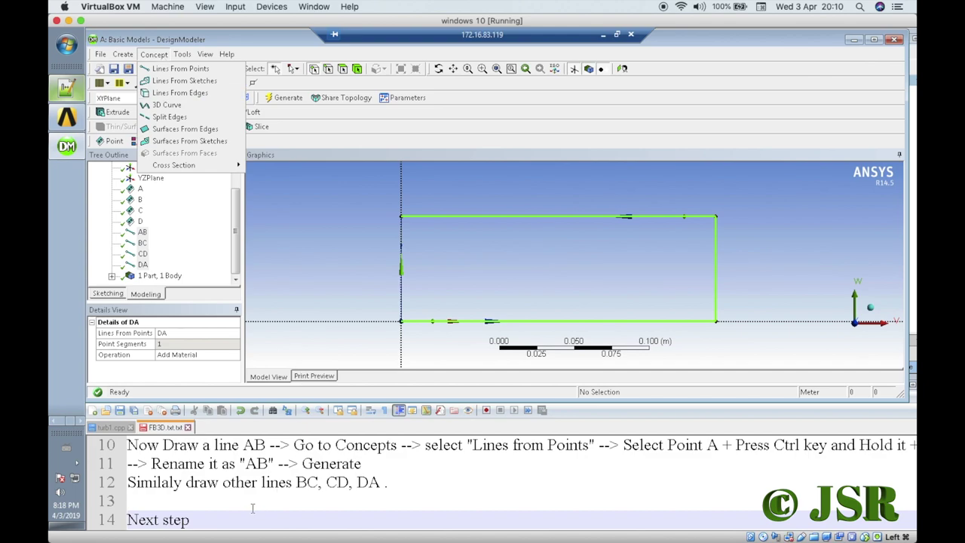
Back in the Notepad++ note, continue line 14 with "is to draw surface from Edges --> Go to Concept --> Select".
left_click(231, 516)
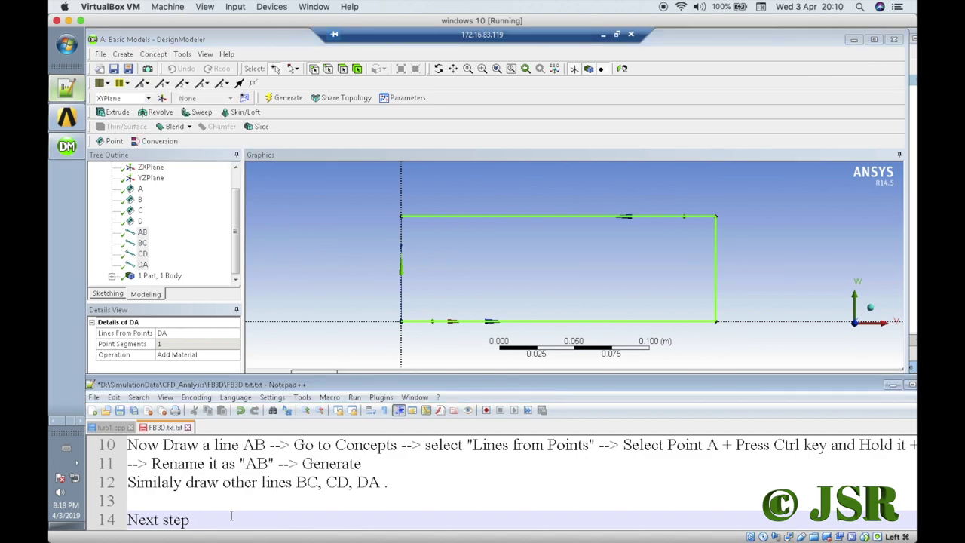
type("is to")
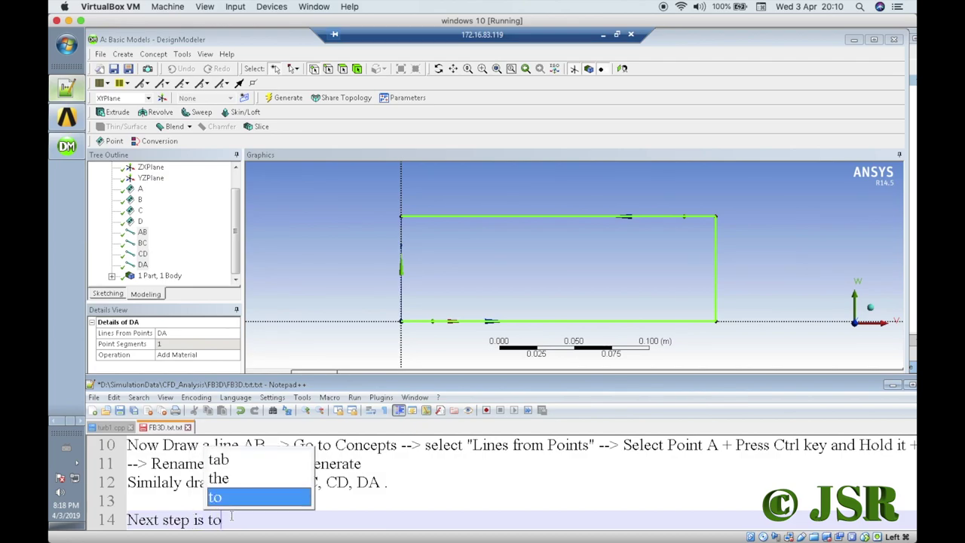
type(" draw")
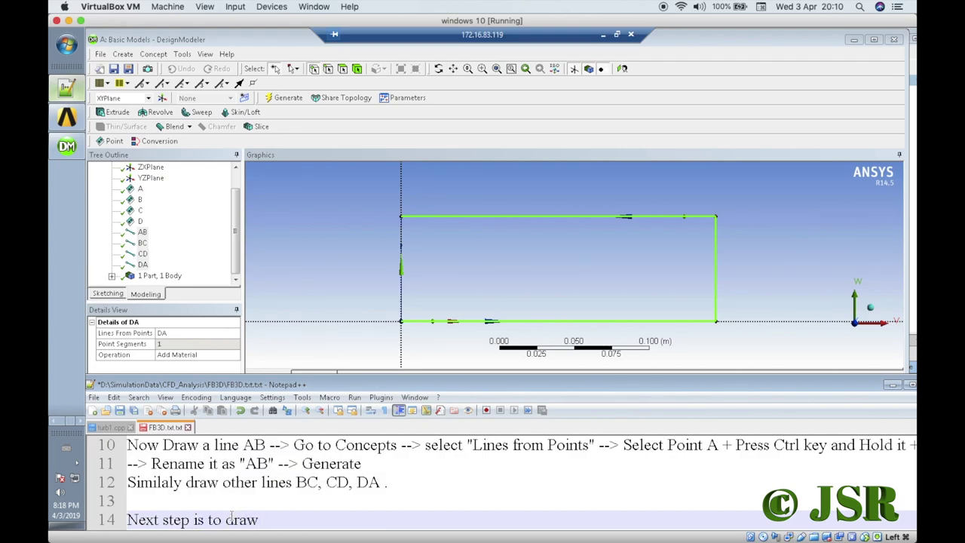
type(" surface from")
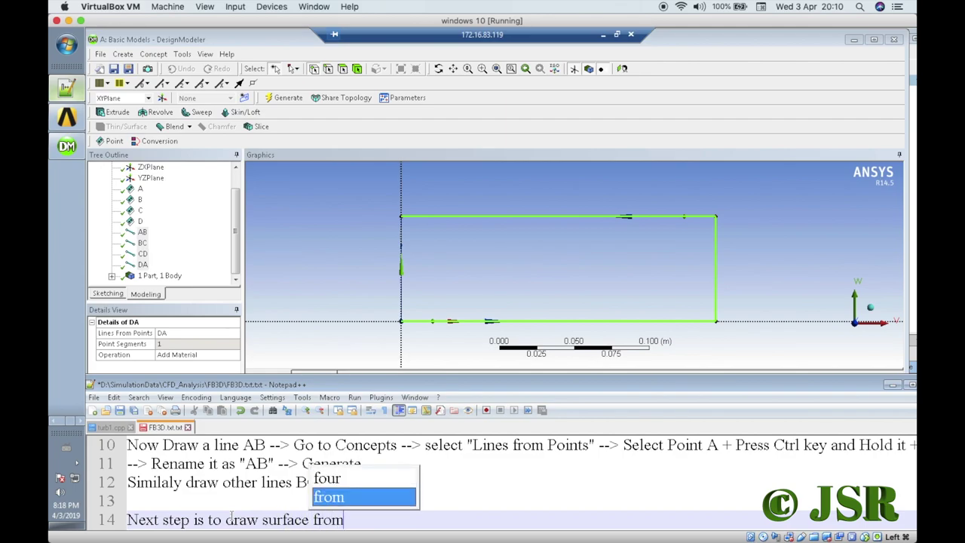
type(" Edges -")
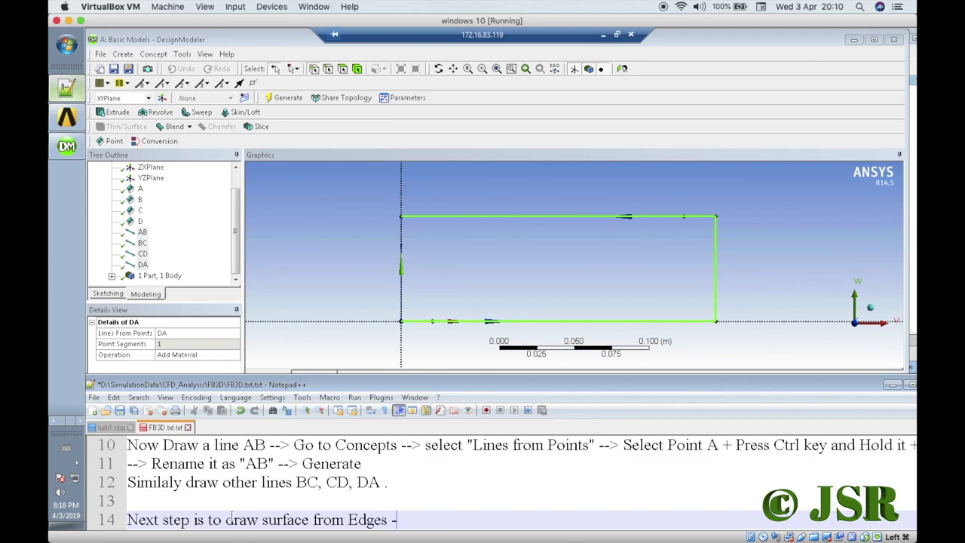
type("-\"> G")
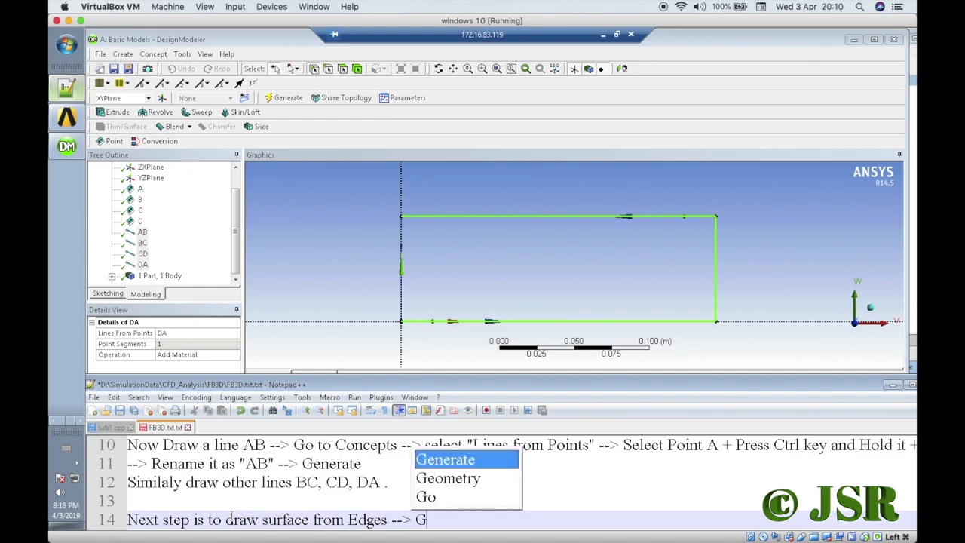
type("o to ")
type("Con")
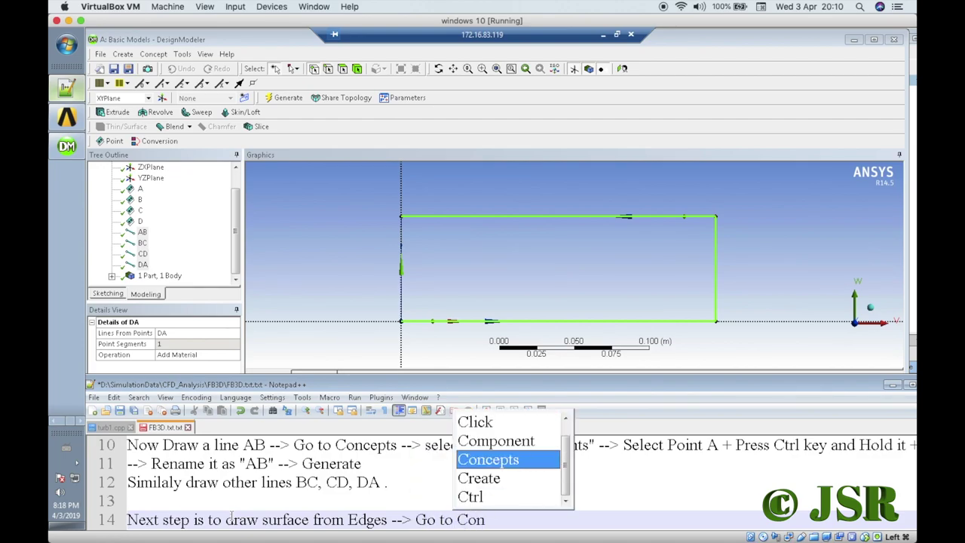
type("cept")
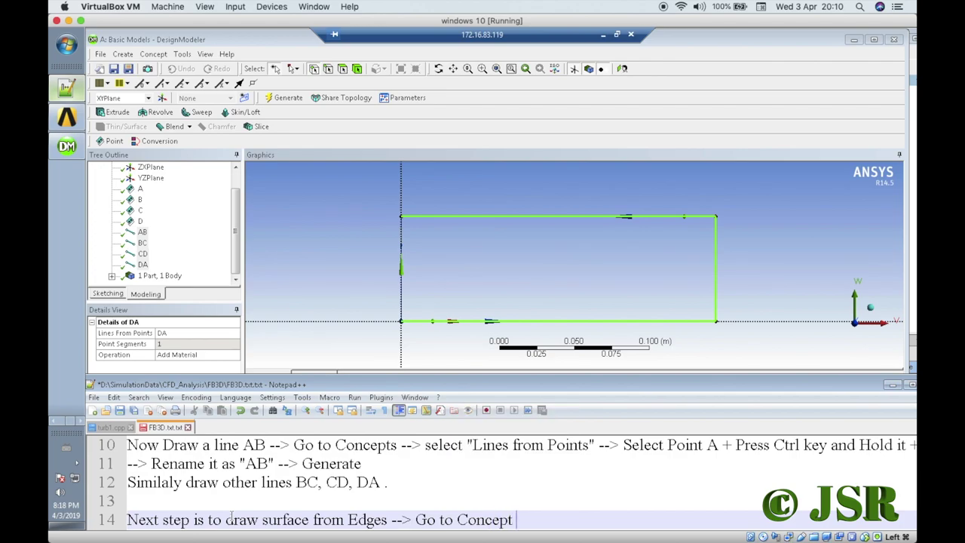
type(" --> Select")
Start a Surfaces From Edges feature, and extend line 14 of the Notepad++ note with "Surface from Edges" -->.
left_click(160, 57)
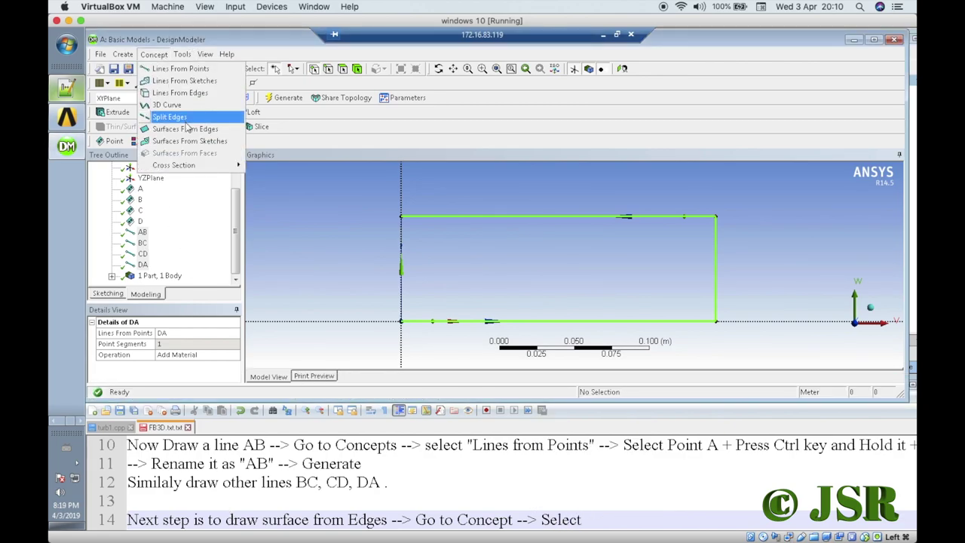
left_click(185, 129)
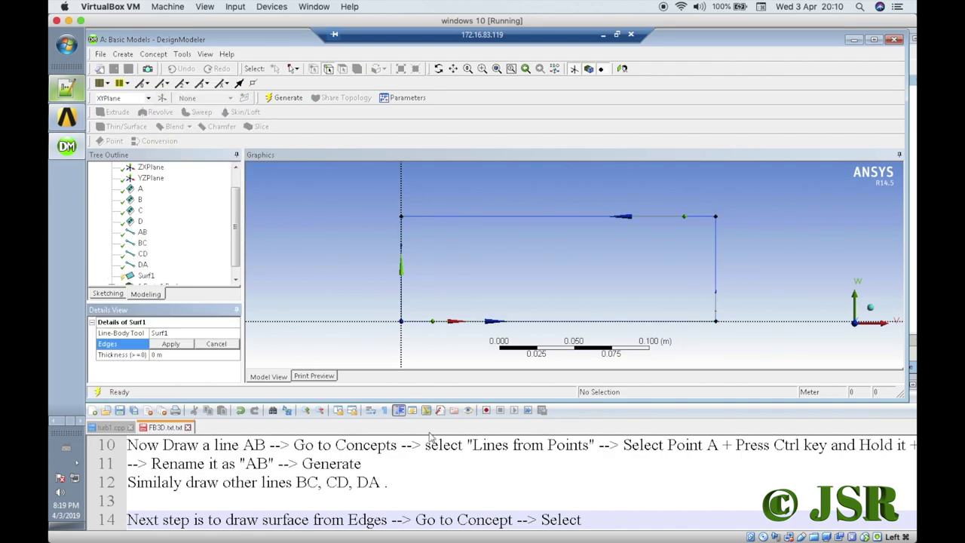
left_click(593, 520)
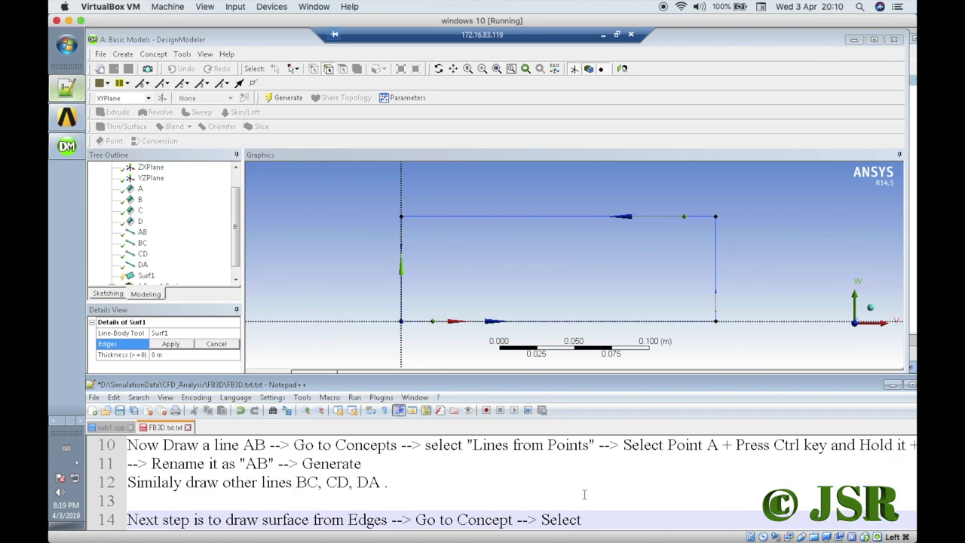
type("Surface from ")
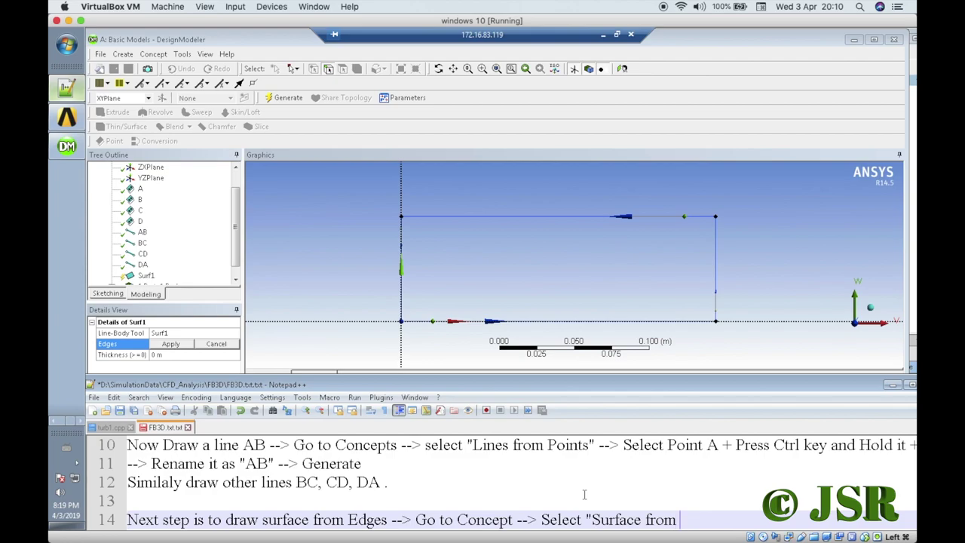
type("Edges")
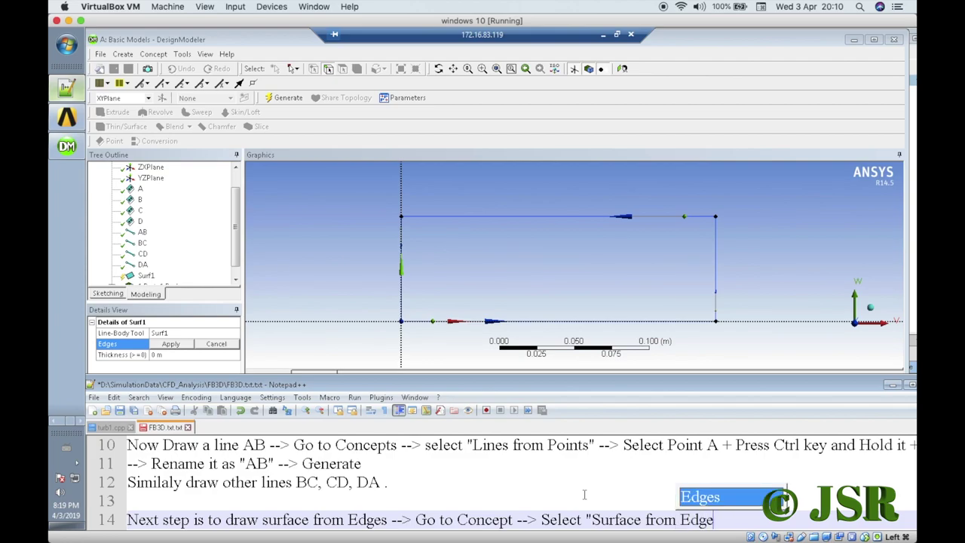
type("\" -->")
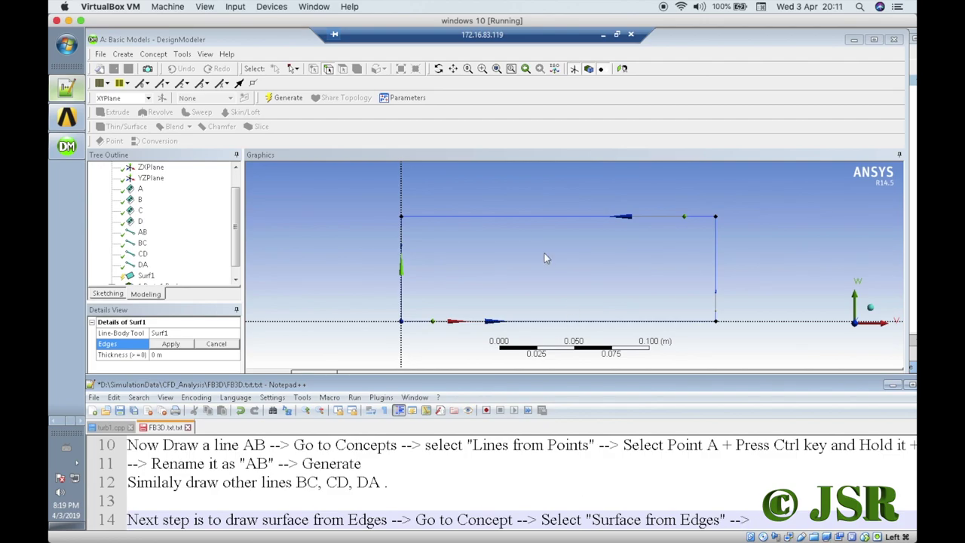
Back in DesignModeler, try to build the surface from the rectangle's edges, name it ABCD and generate it.
left_click(505, 324)
left_click(715, 292, "ctrl")
left_click(646, 219, "ctrl")
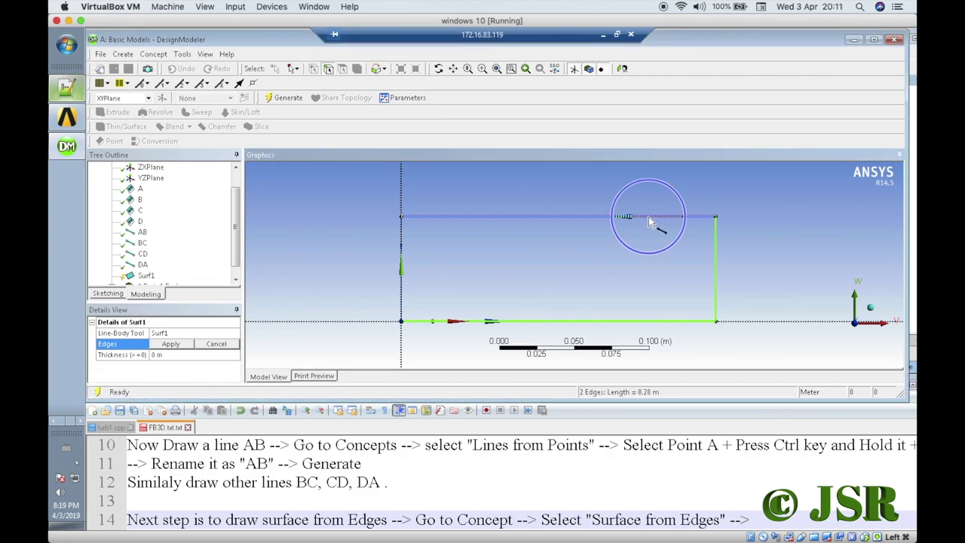
left_click(403, 273)
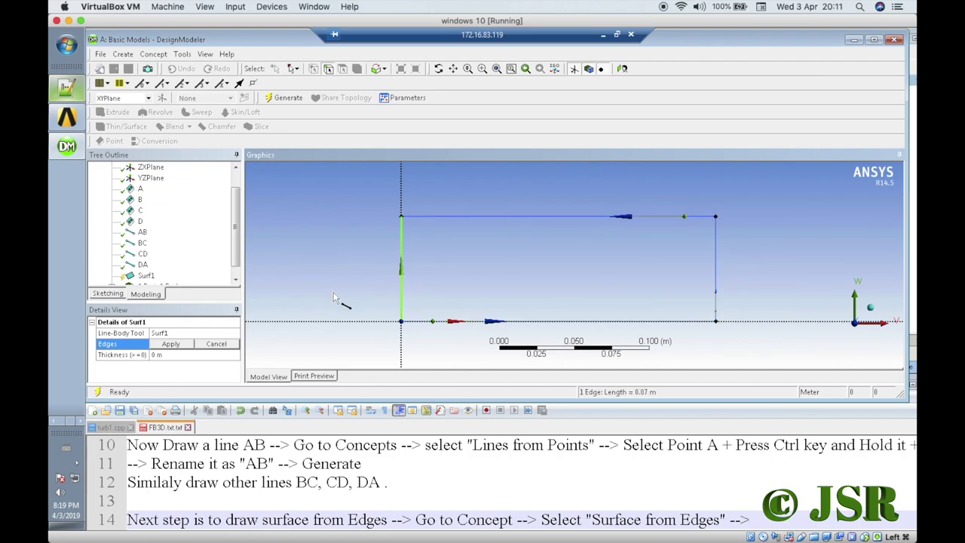
left_click(181, 345)
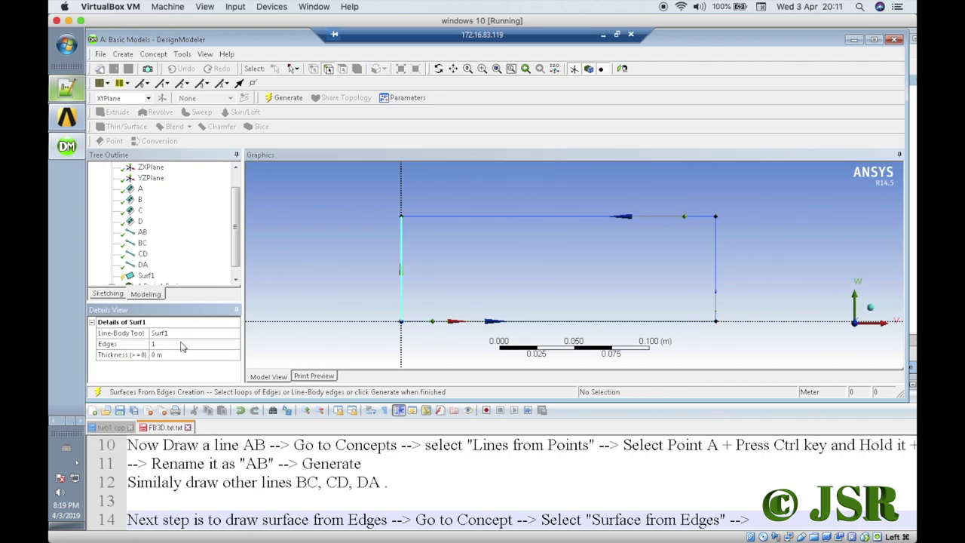
left_click(179, 334)
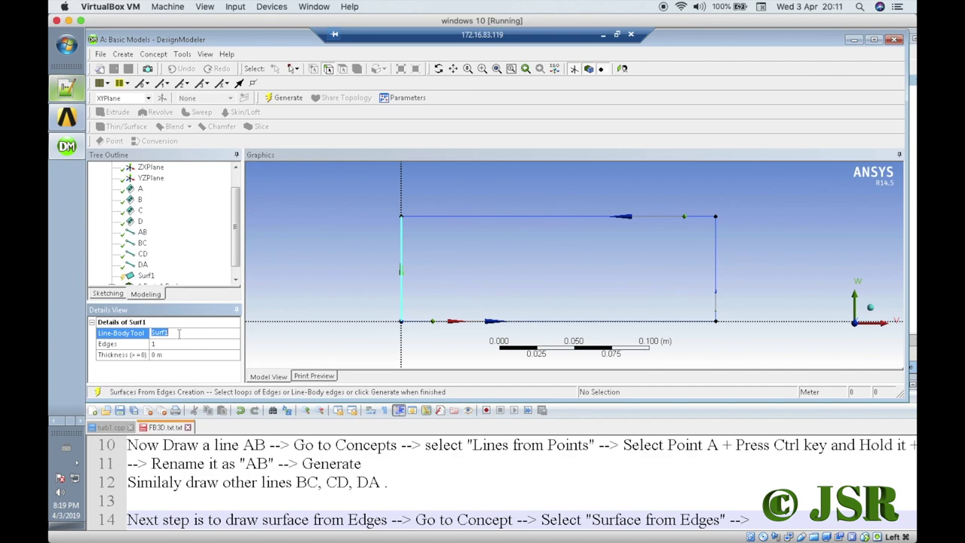
type("ABCD")
left_click(287, 101)
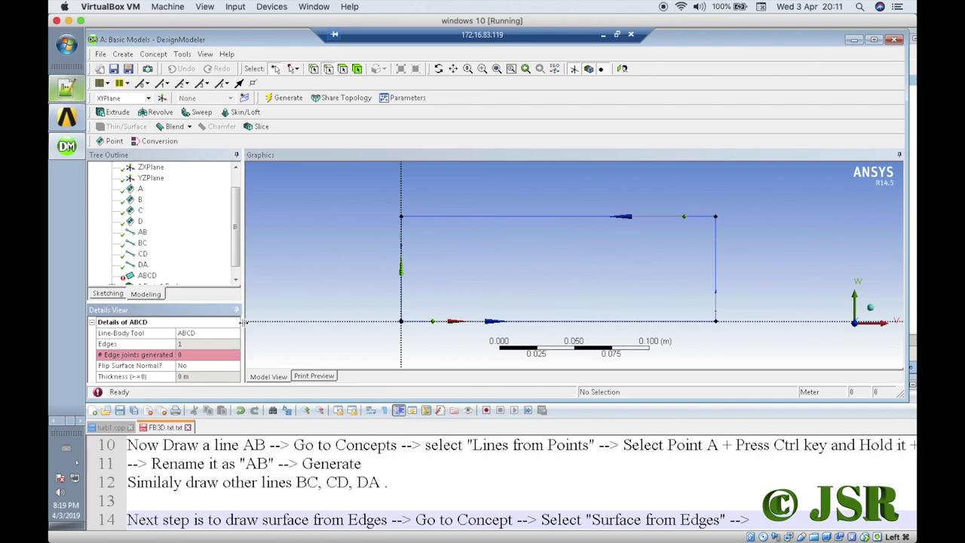
Check the details of the failed ABCD surface and delete that feature from the model tree.
left_click(142, 265)
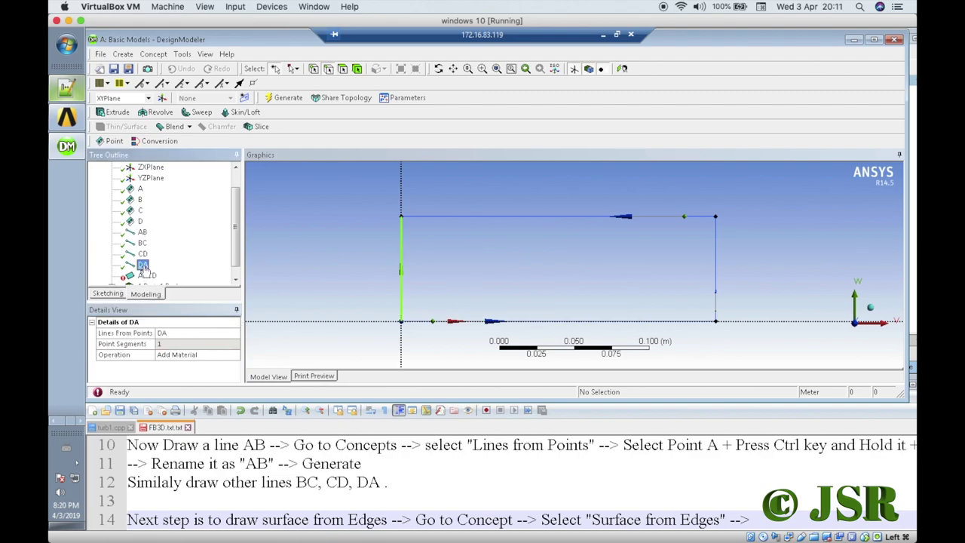
left_click(148, 276)
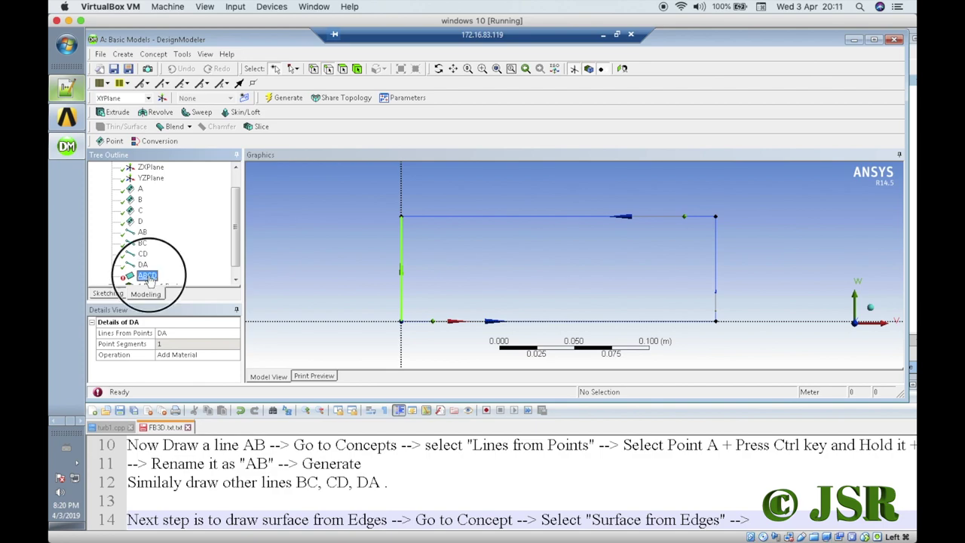
left_click(205, 354)
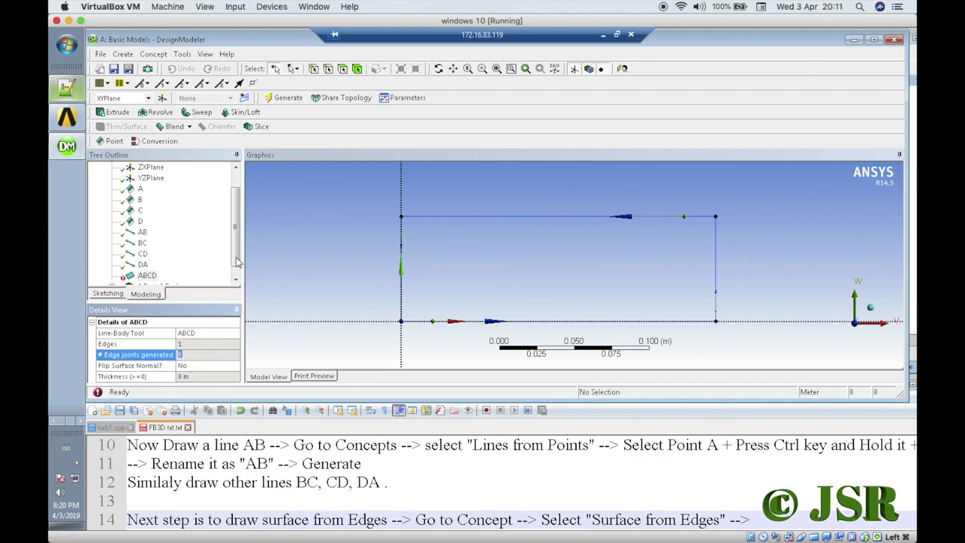
left_click(236, 280)
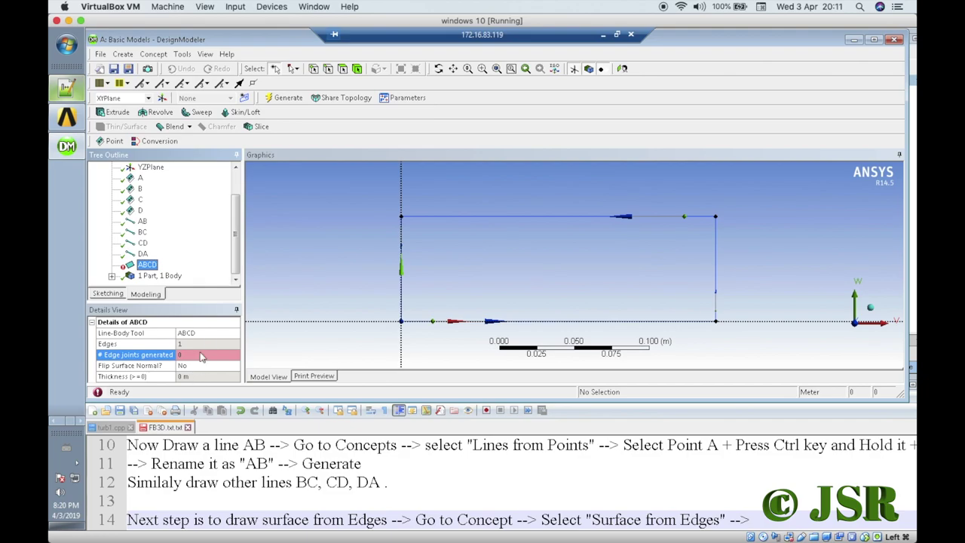
left_click(148, 266)
right_click(148, 267)
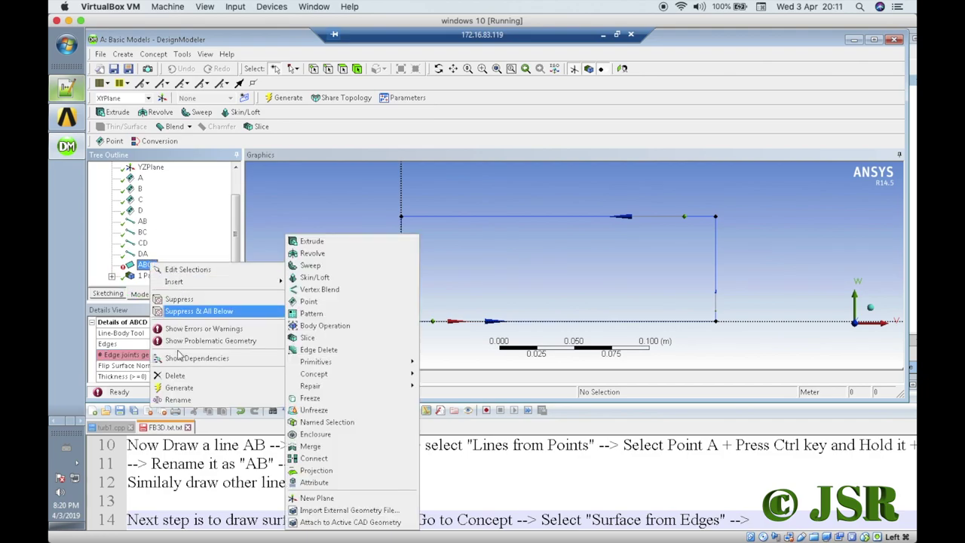
left_click(178, 376)
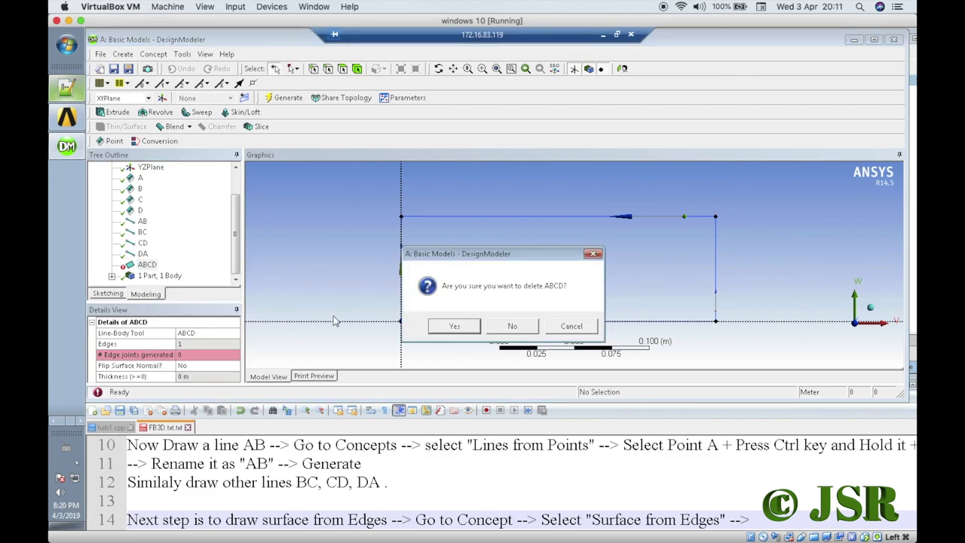
left_click(454, 326)
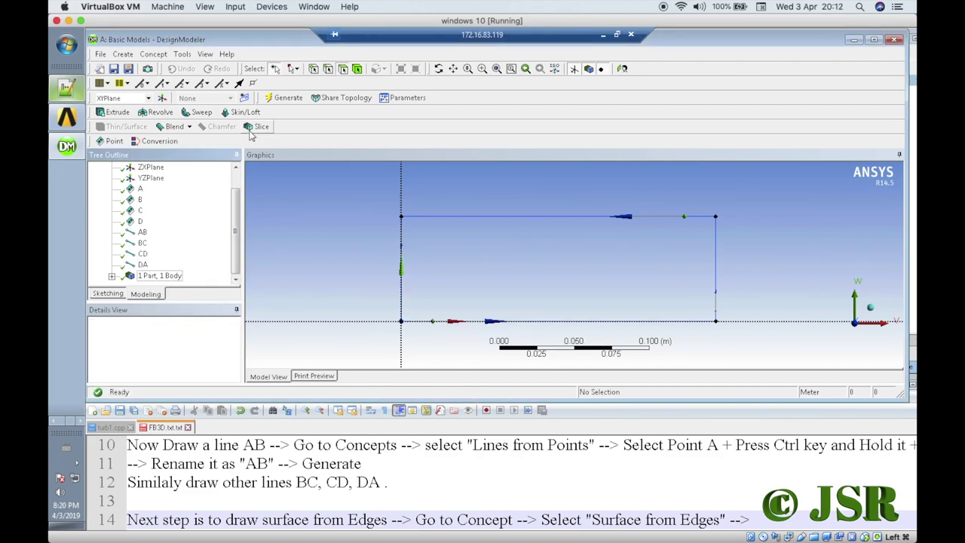
Create a surface from all four rectangle edges with Surfaces From Edges and generate it.
left_click(153, 54)
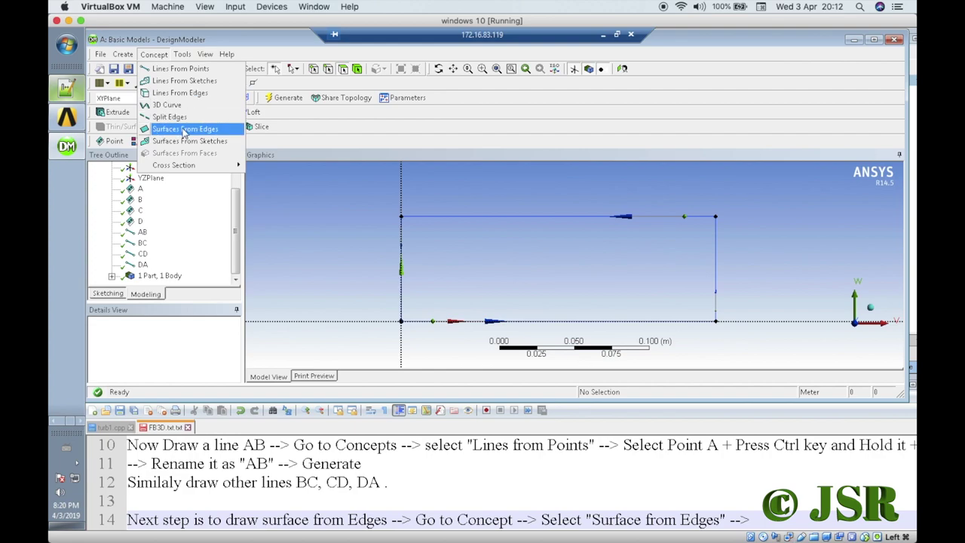
left_click(184, 130)
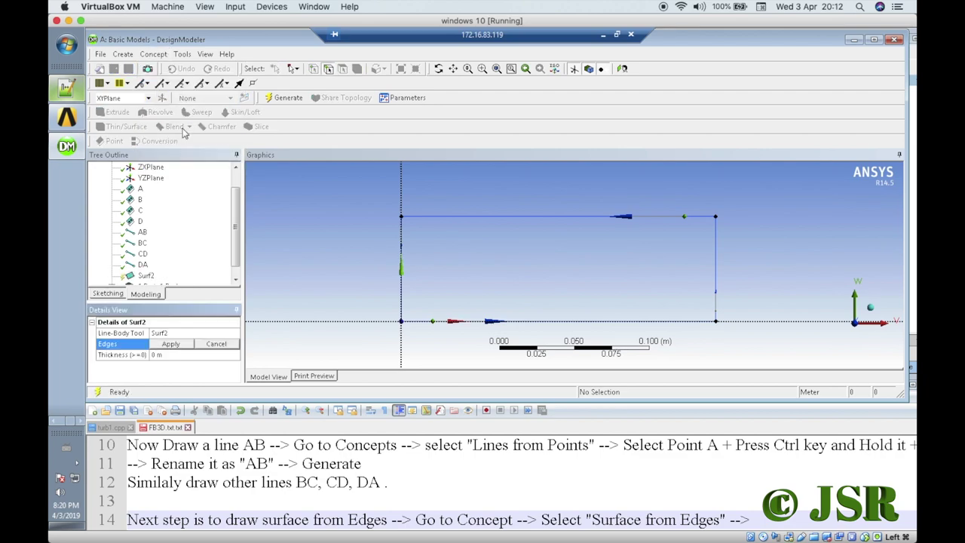
left_click(404, 261)
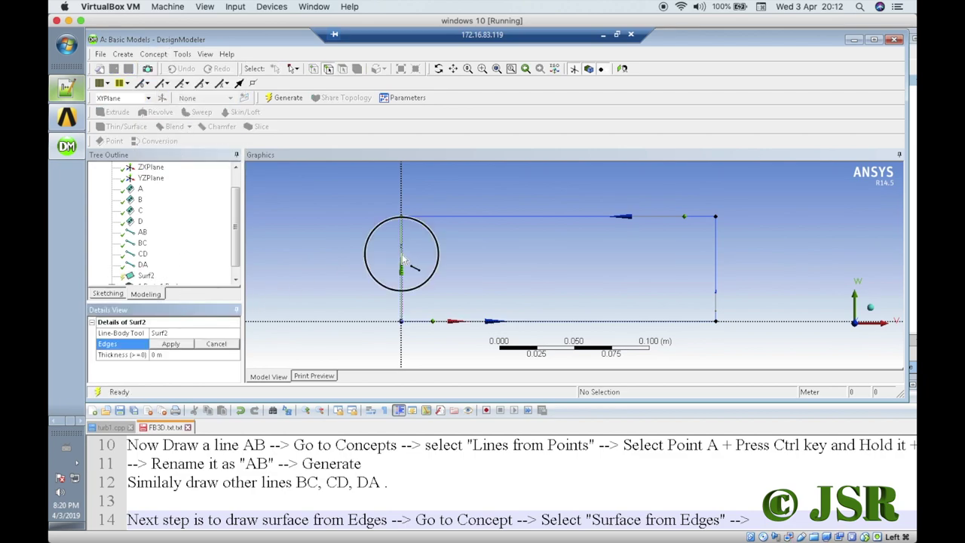
left_click(452, 325, "ctrl")
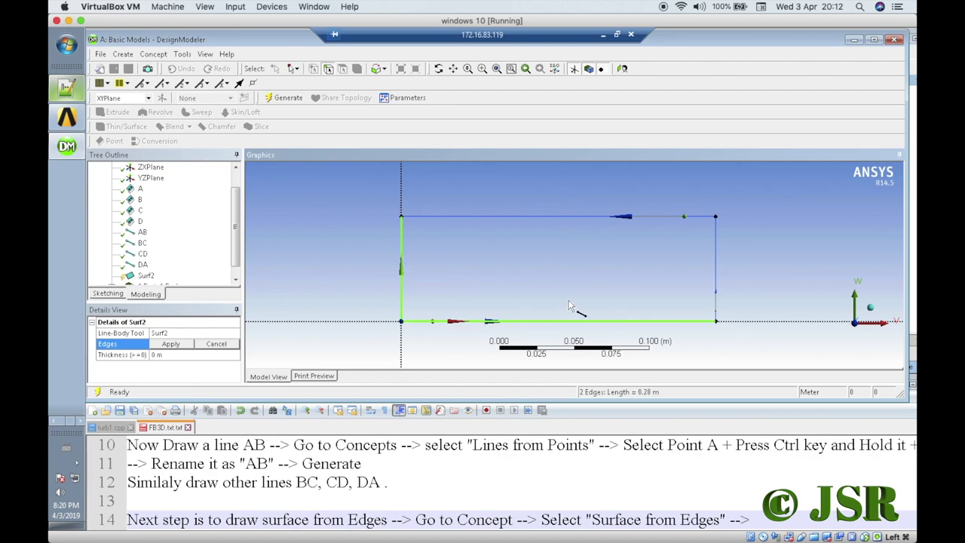
left_click(716, 277, "ctrl")
left_click(673, 216, "ctrl")
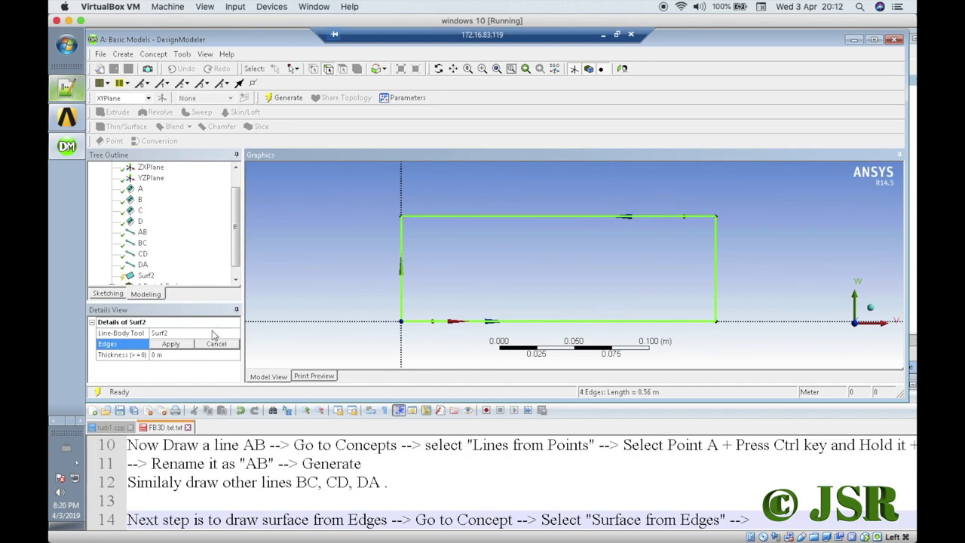
left_click(171, 344)
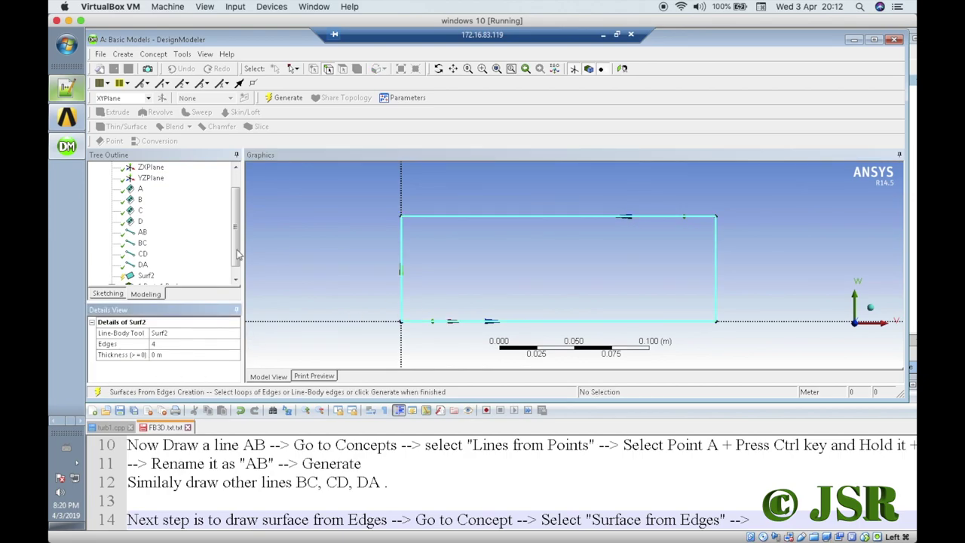
left_click(280, 98)
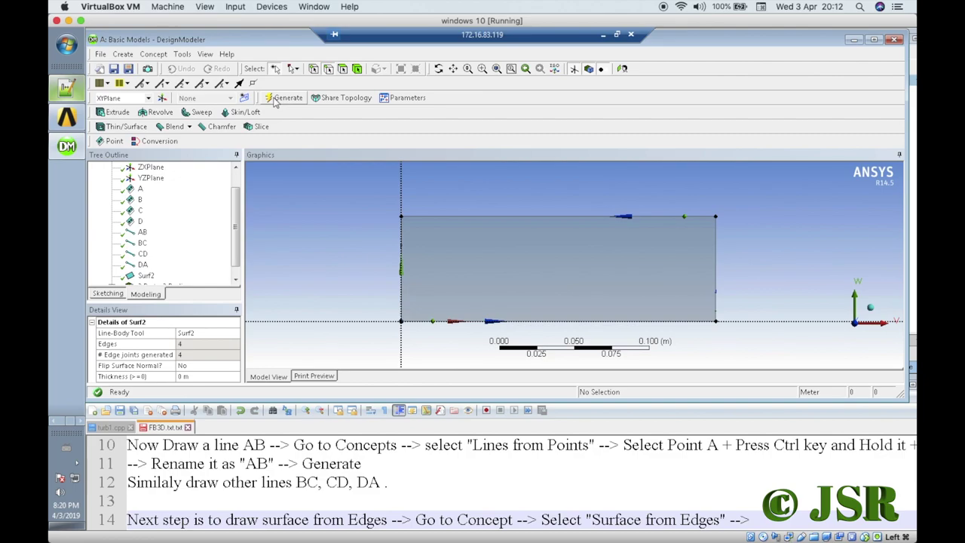
Rename the new surface feature in the model tree as ABCD.
left_click(146, 276)
right_click(150, 278)
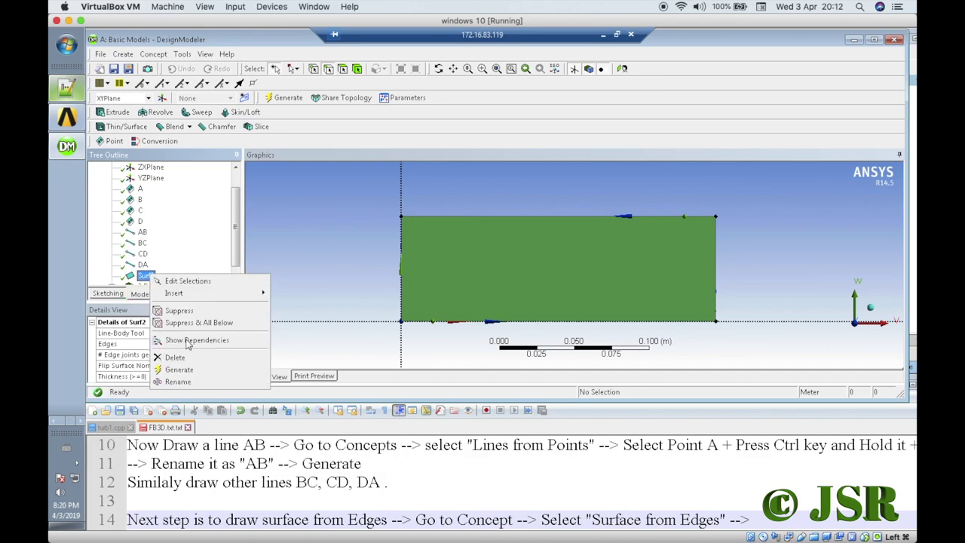
left_click(189, 371)
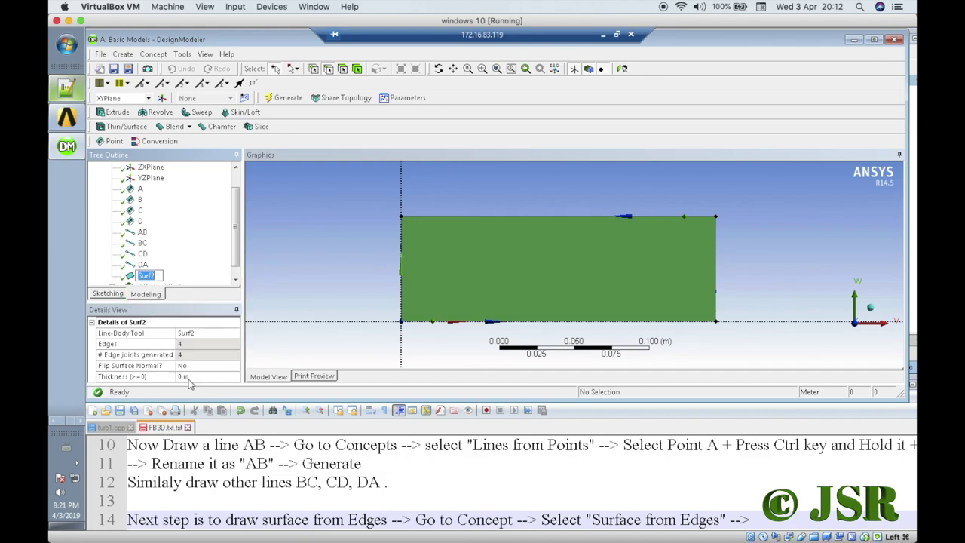
type("ABCD")
key("Return")
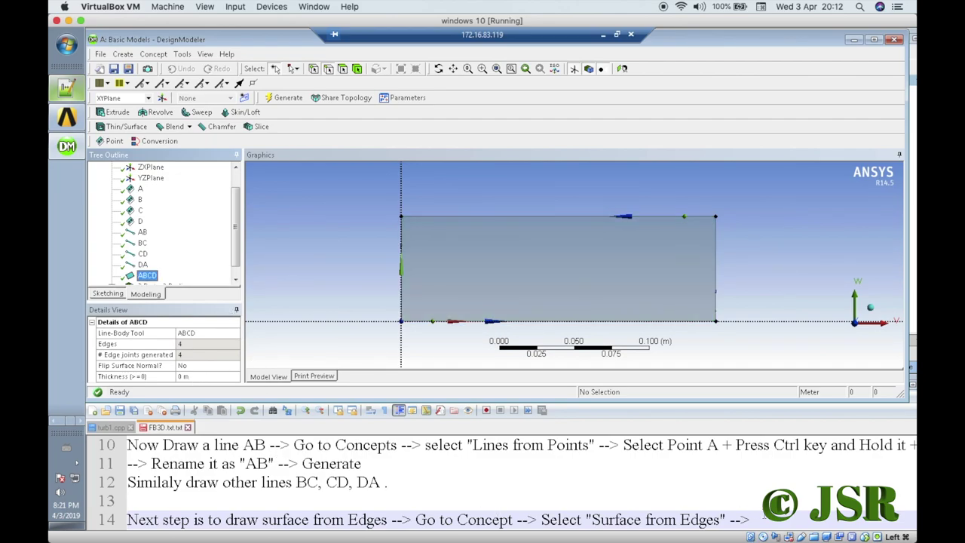
Switch to Notepad++ and continue the surface note on a new line with "Select Edge AB".
left_click(763, 519)
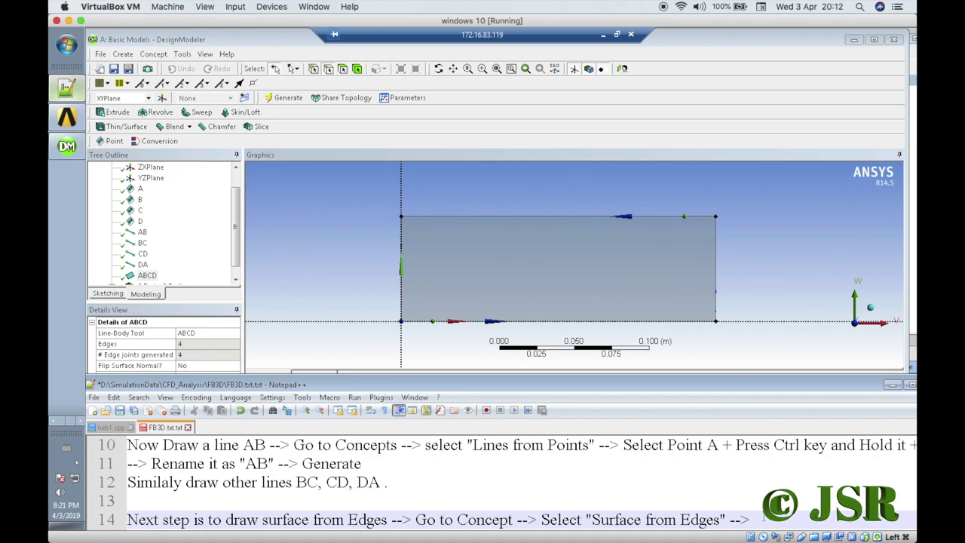
type("S")
key("BackSpace")
key("Return")
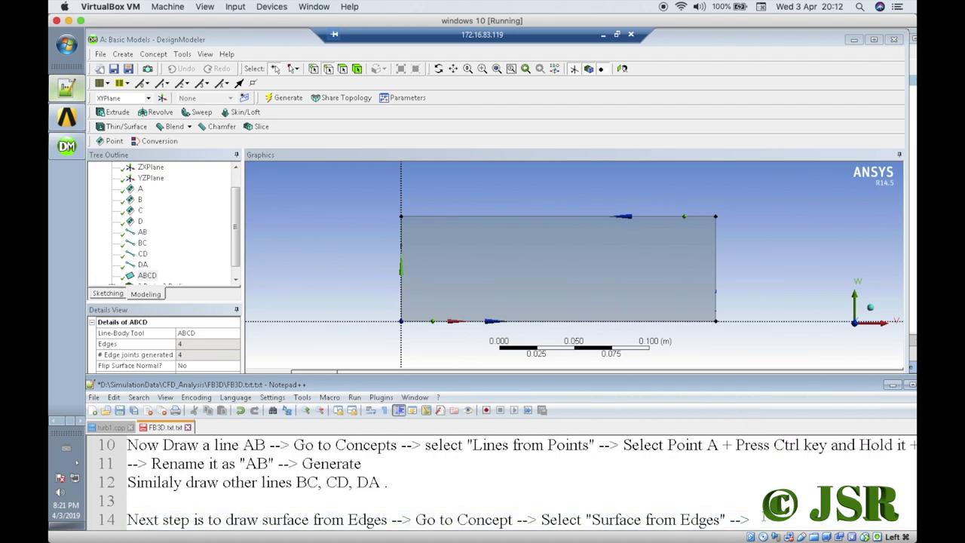
scroll(763, 517, "down", 4)
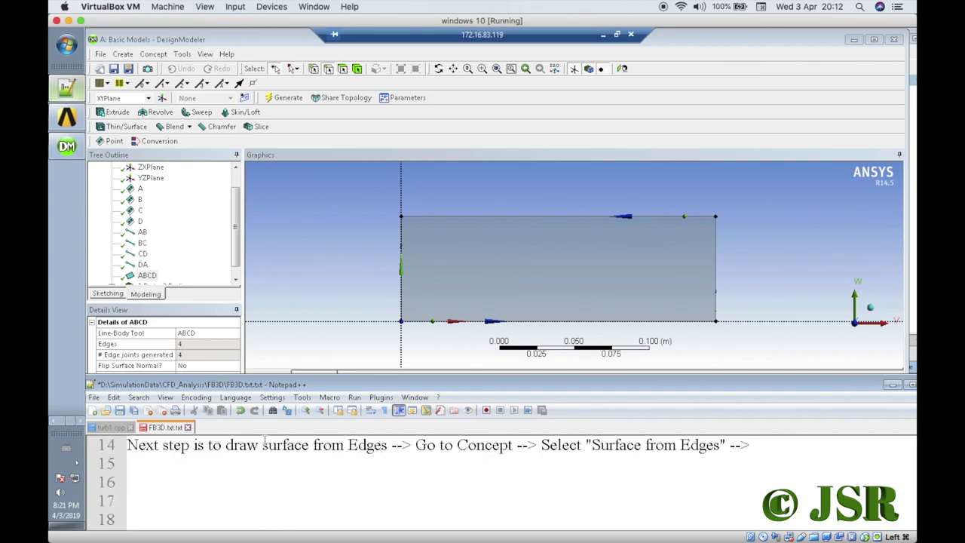
left_click(174, 470)
type("Select")
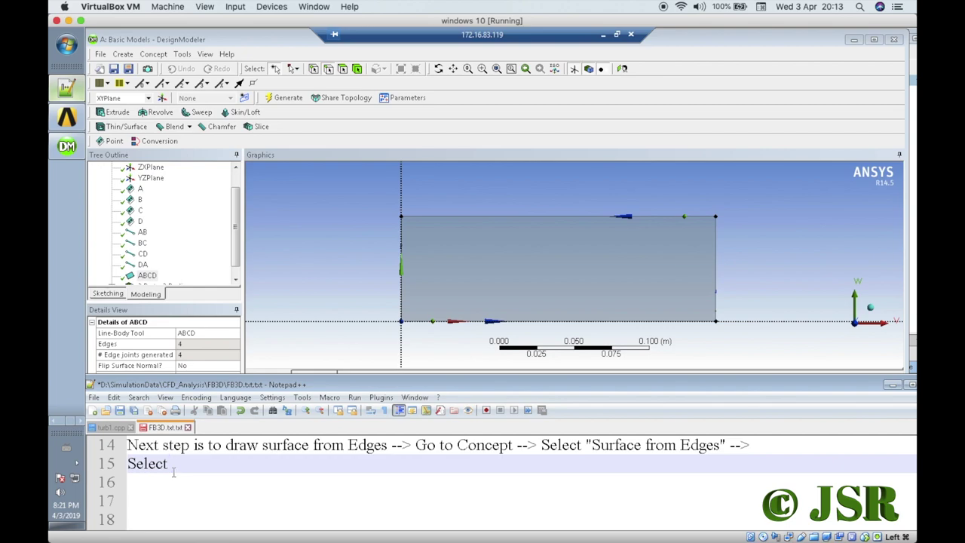
type("Edged")
key("BackSpace")
type("A")
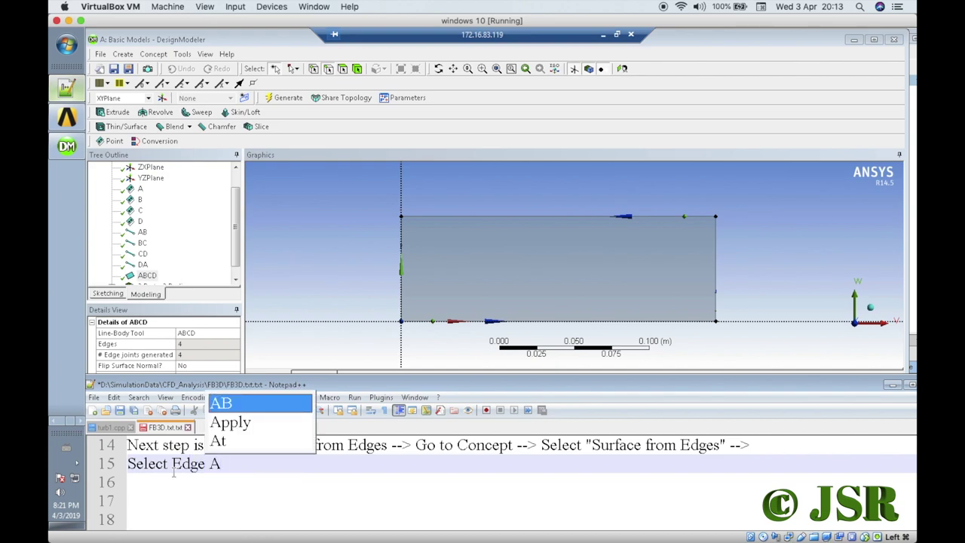
type("b D")
key("BackSpace")
key("BackSpace")
type("B ")
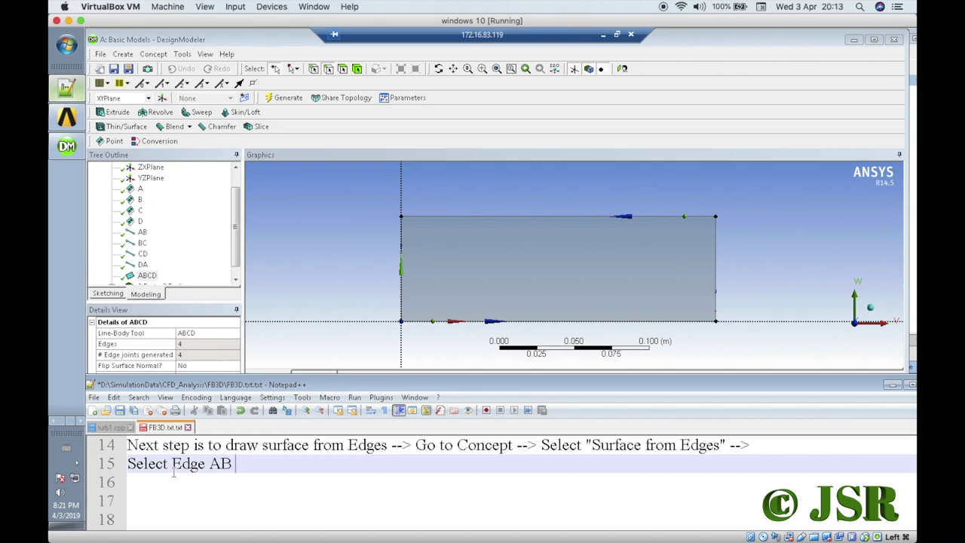
Extend the edge-selection note with "+ Ctrl + BC +CD +DA" after Edge AB.
type("+ C")
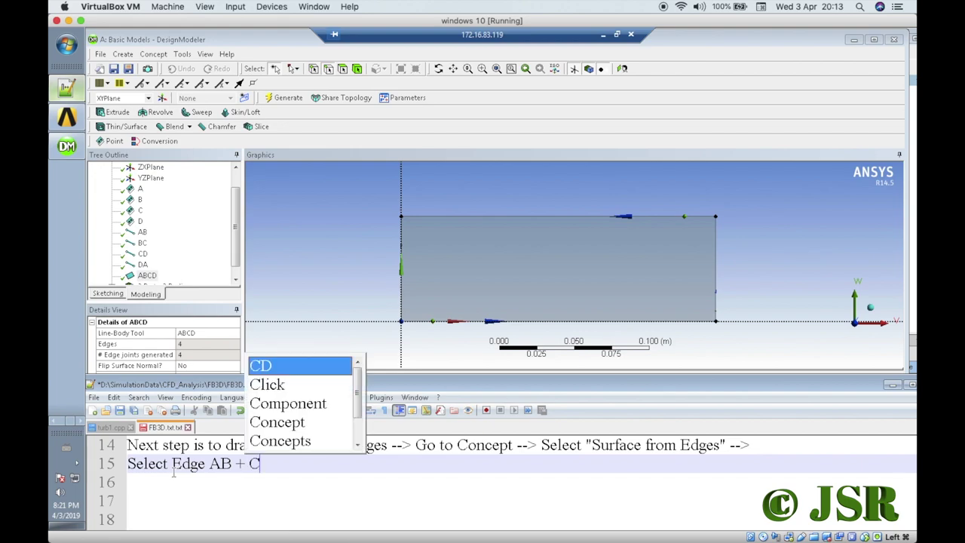
type("trl")
key("BackSpace")
type("l + ")
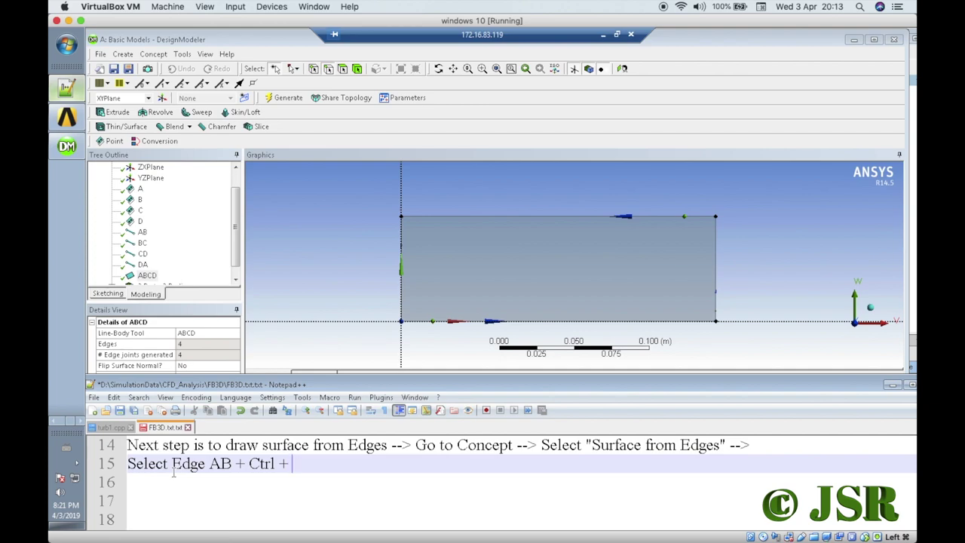
type("BC + CD +DA ")
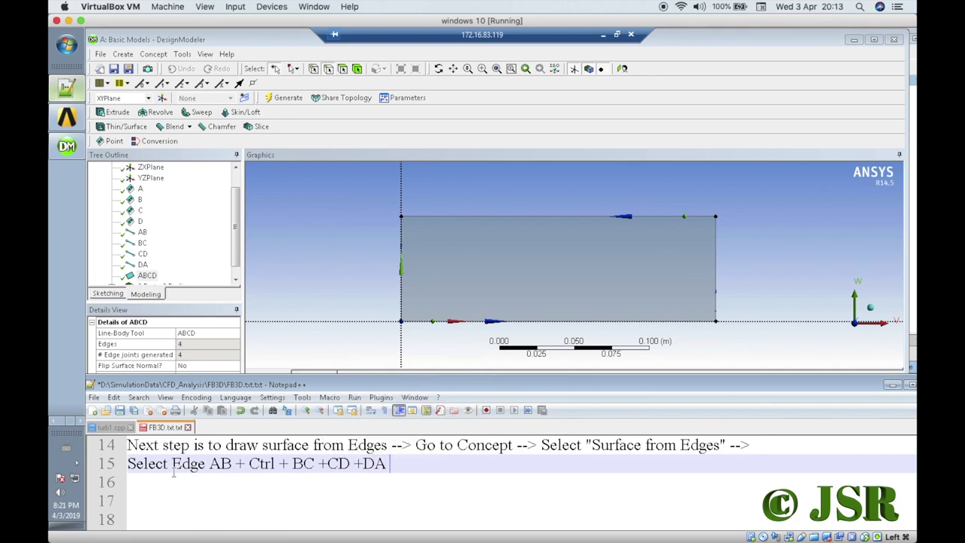
Finish the edge-selection line with "--> Apply --> Generate" and start a new line.
type("--> Ap")
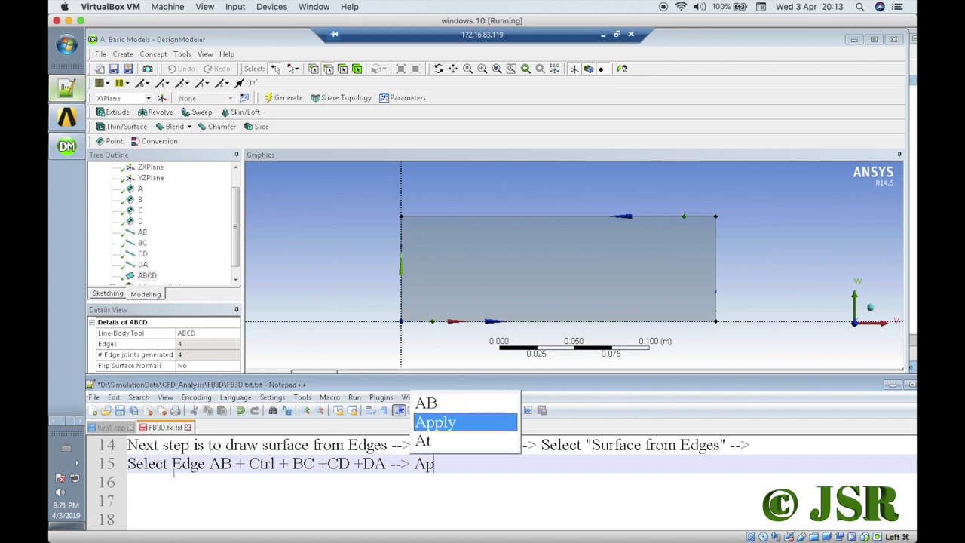
type("ply -->")
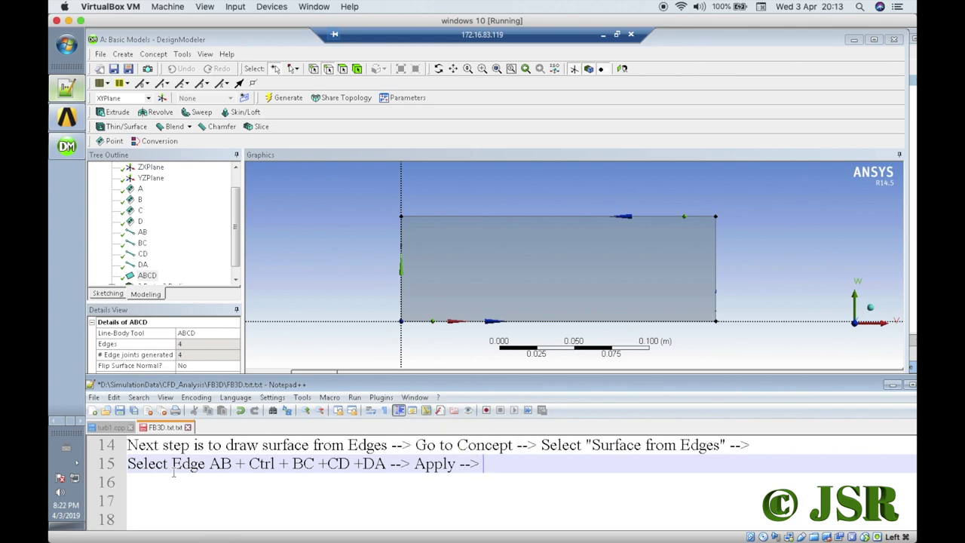
type("Ge")
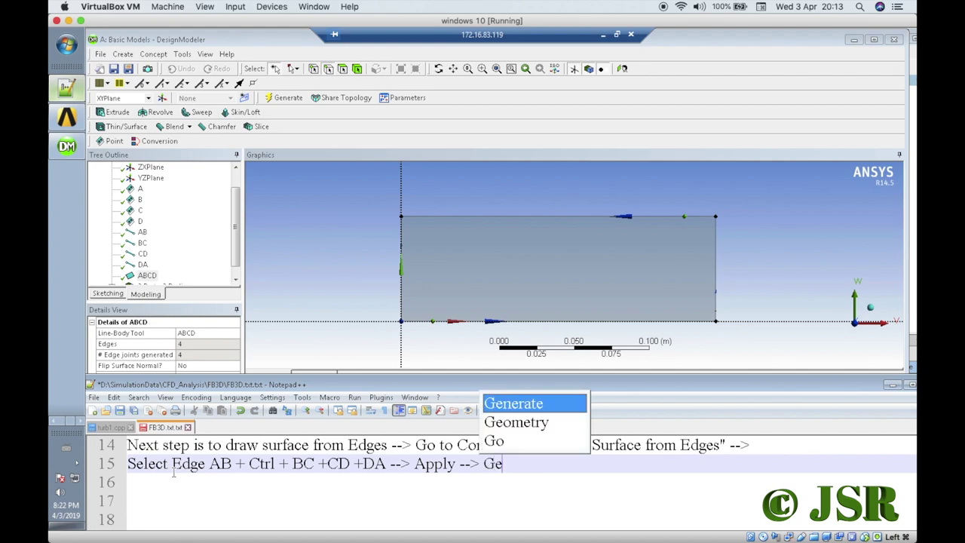
type("nerate")
key("Escape")
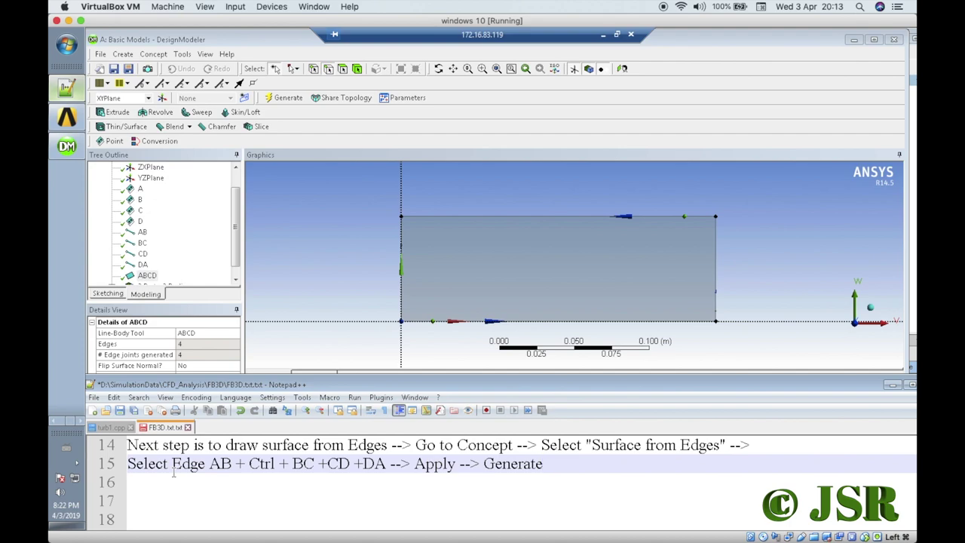
key("Return")
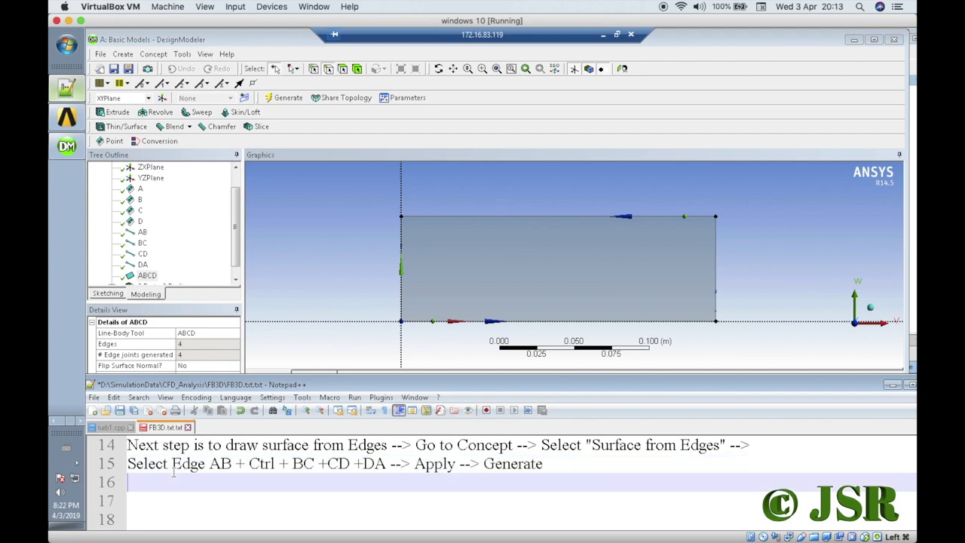
Add the note line Rename it as "ABCD" below the edge-selection line.
type("Rename")
key("Escape")
type("it as \"")
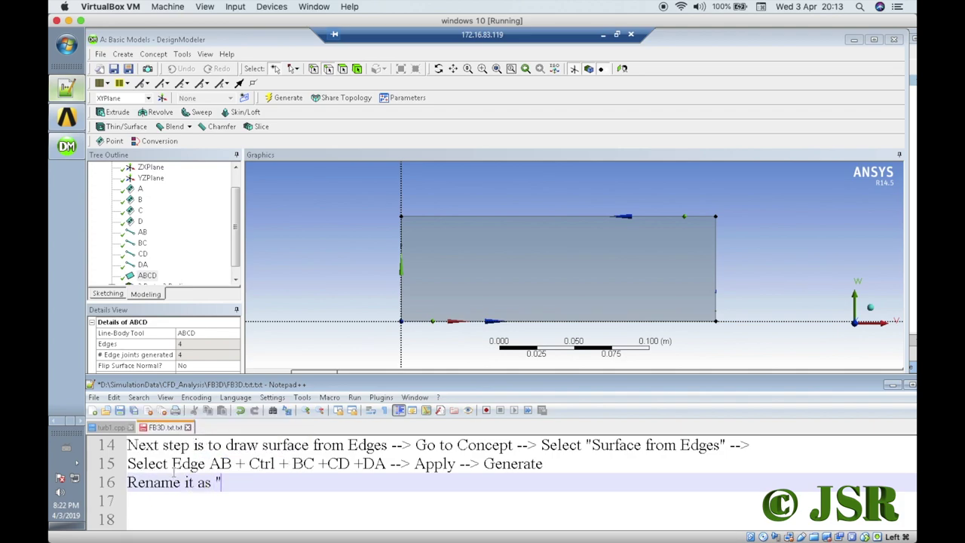
type("ABCD\"")
key("Return")
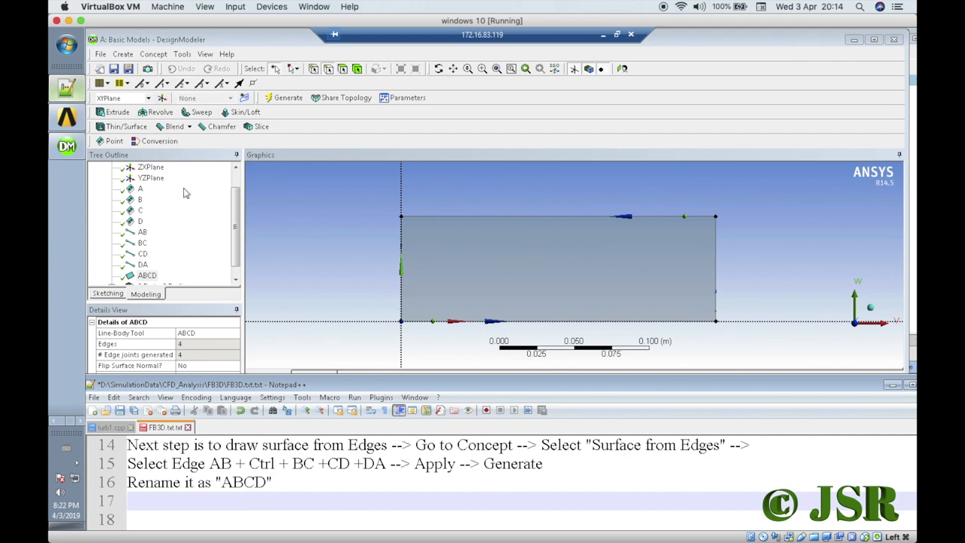
After a blank line, begin a new note reading "Next step to Create a 3D geometry".
key("Return")
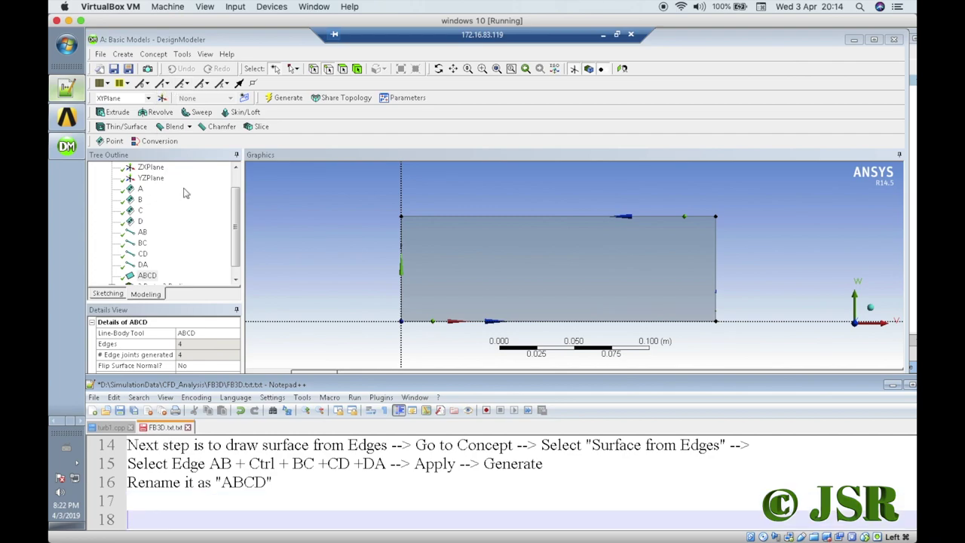
type("Next step to ")
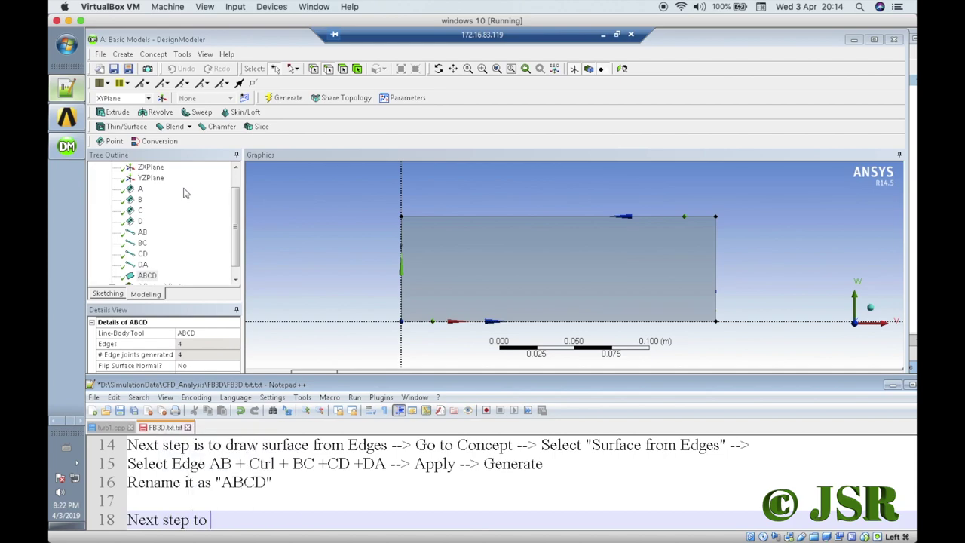
type("C")
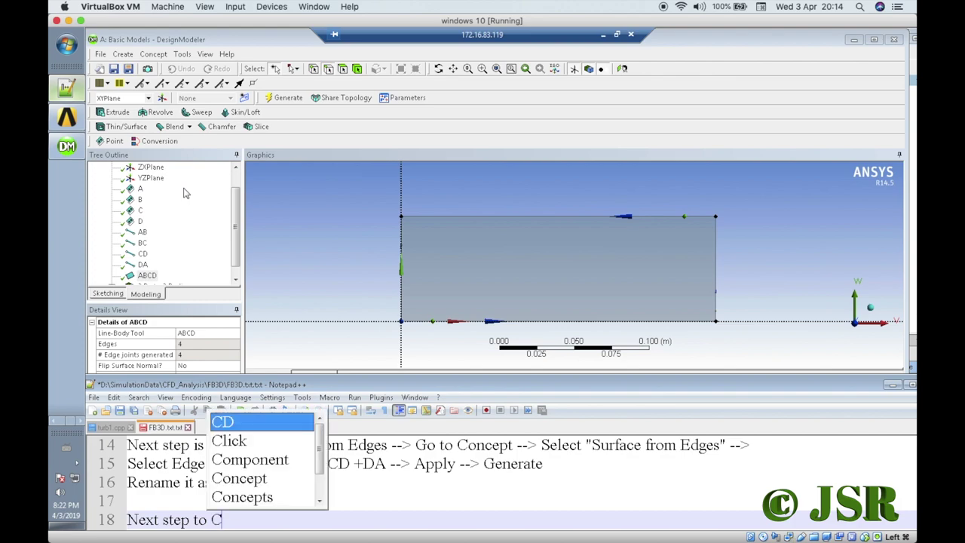
type("reate")
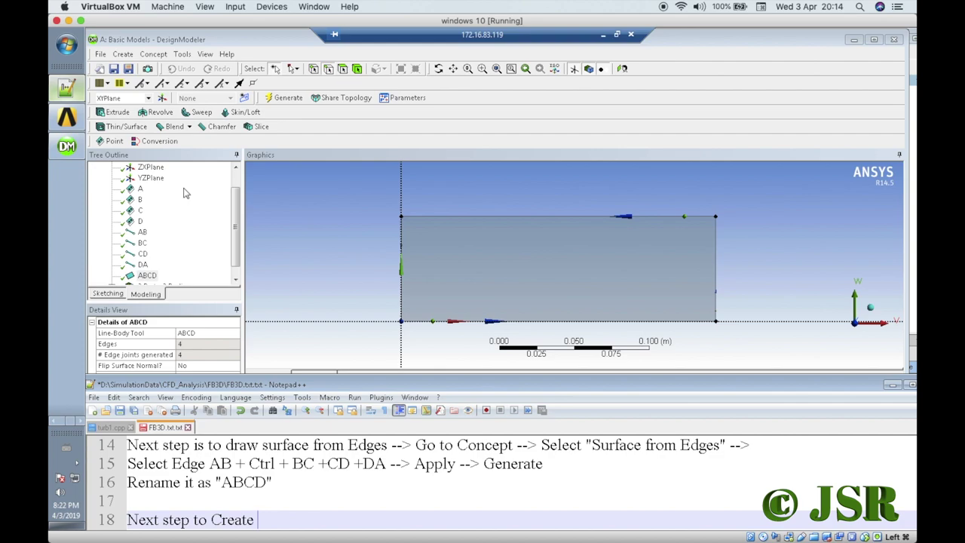
type("a")
type("2")
type("D")
key("BackSpace")
key("BackSpace")
type("3D rectav")
key("BackSpace")
key("BackSpace")
key("BackSpace")
key("BackSpace")
key("BackSpace")
key("BackSpace")
type("geometry")
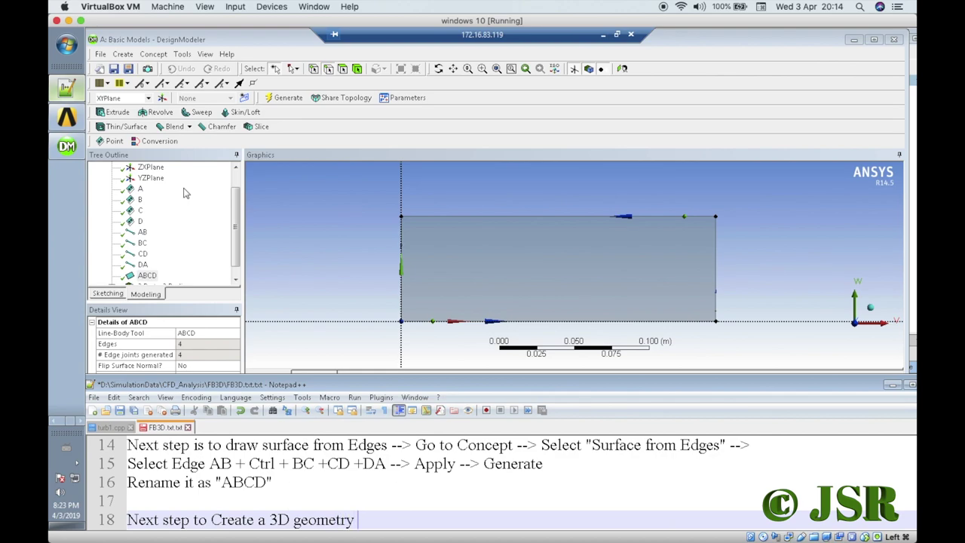
Continue the 3D geometry note with "with length as AB, width as BC".
type(" wi")
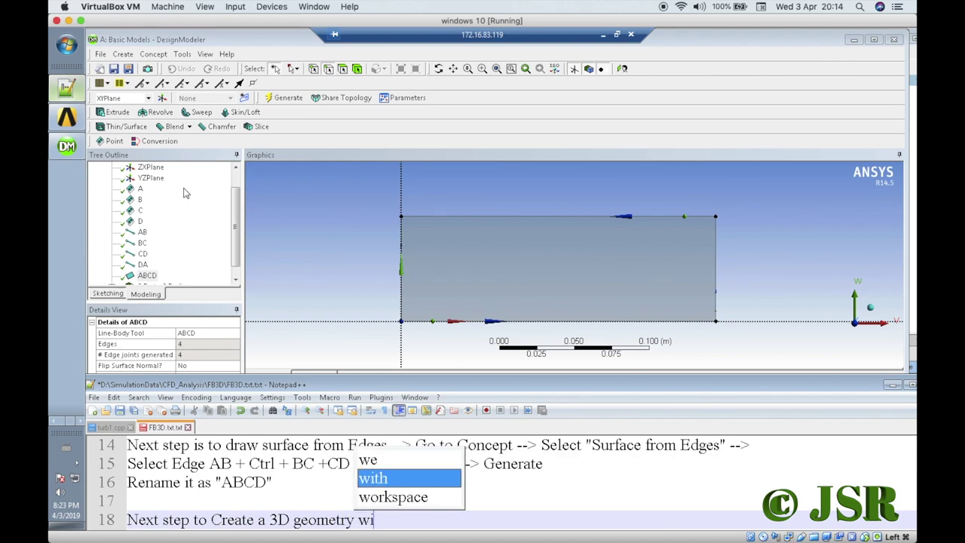
type("th length ")
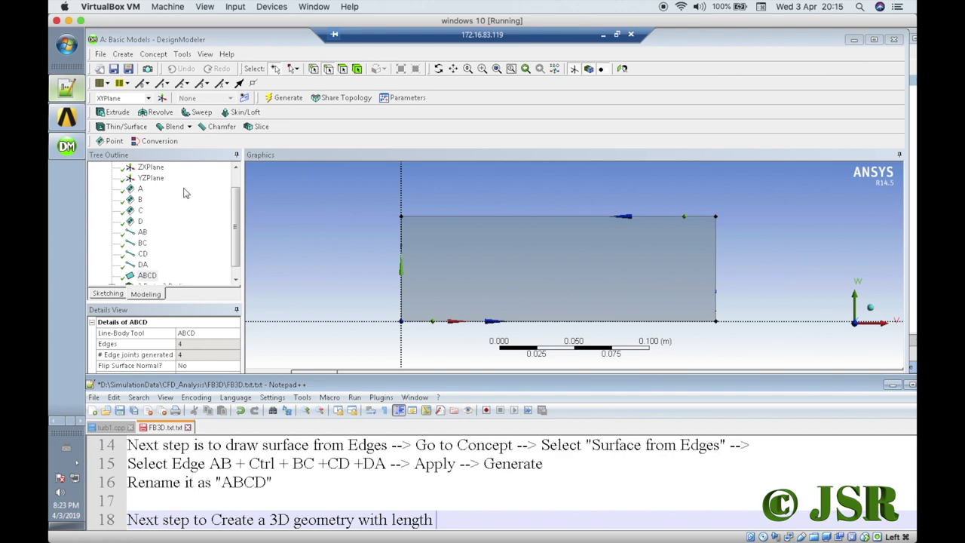
type("as AB")
key("BackSpace")
type(", wi")
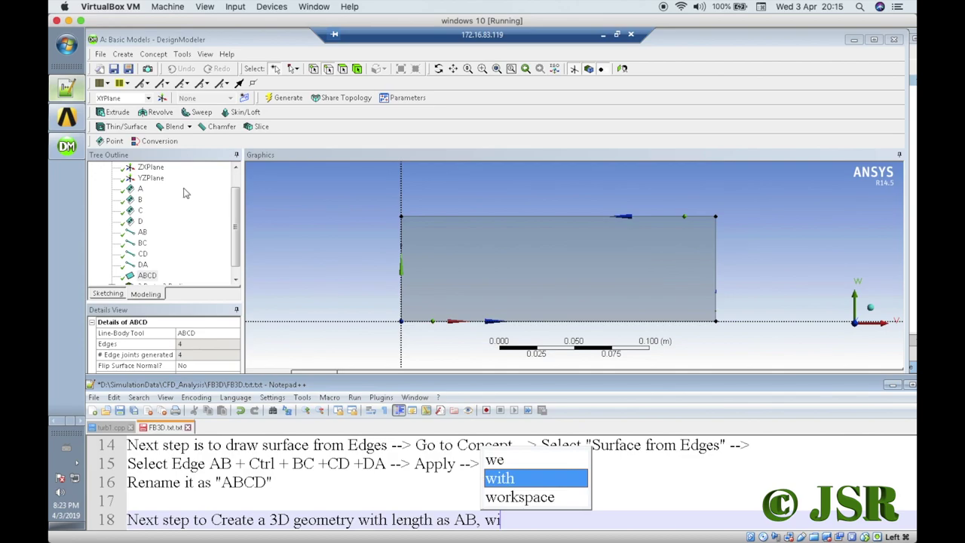
type("dt")
type("as")
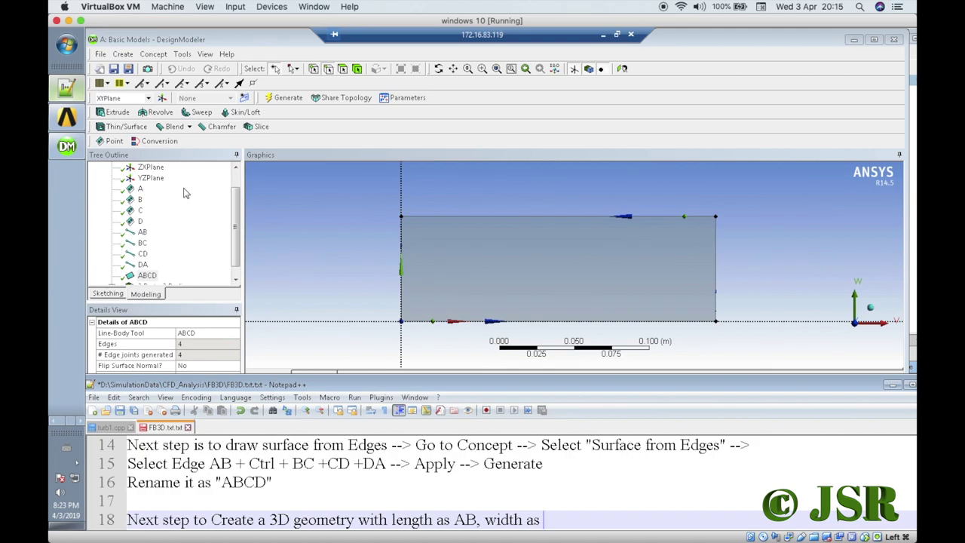
type(" BC")
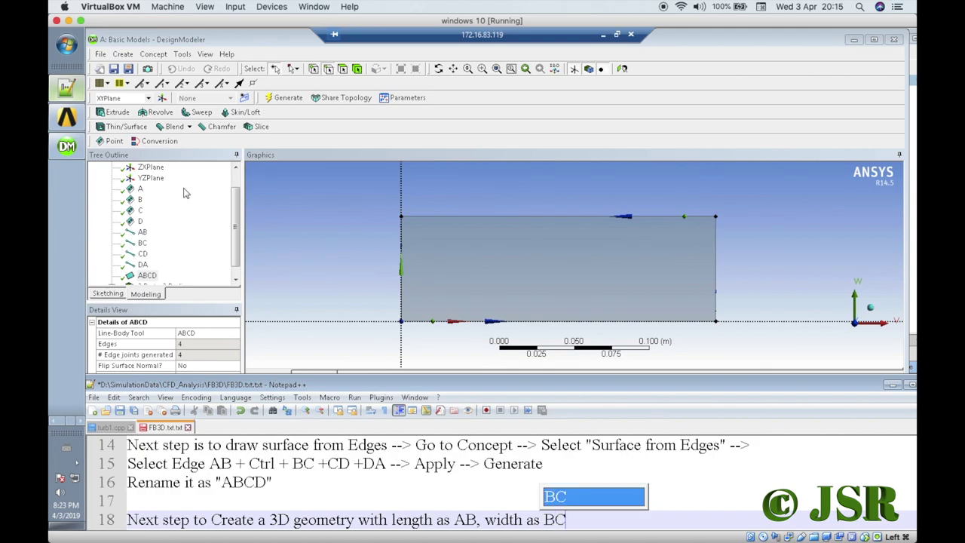
key("Escape")
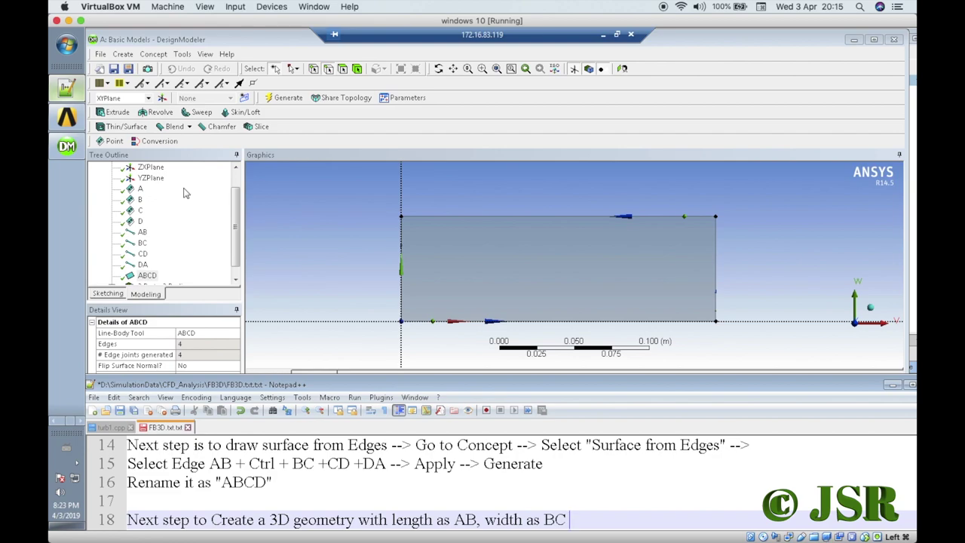
Complete the 3D geometry note with "and a height of 2 m in Z-direction" and add empty lines below it.
type("and a height ")
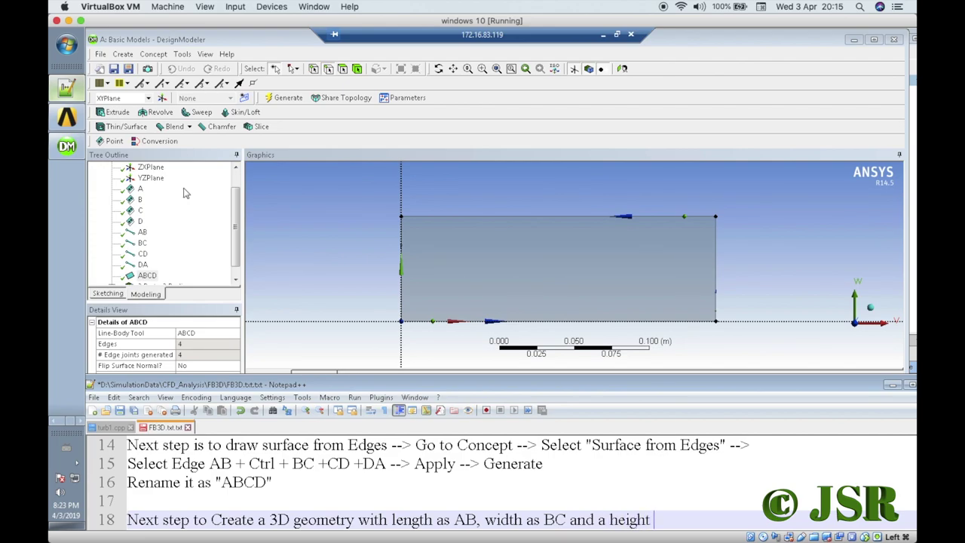
type("of 2 m in Z-direction")
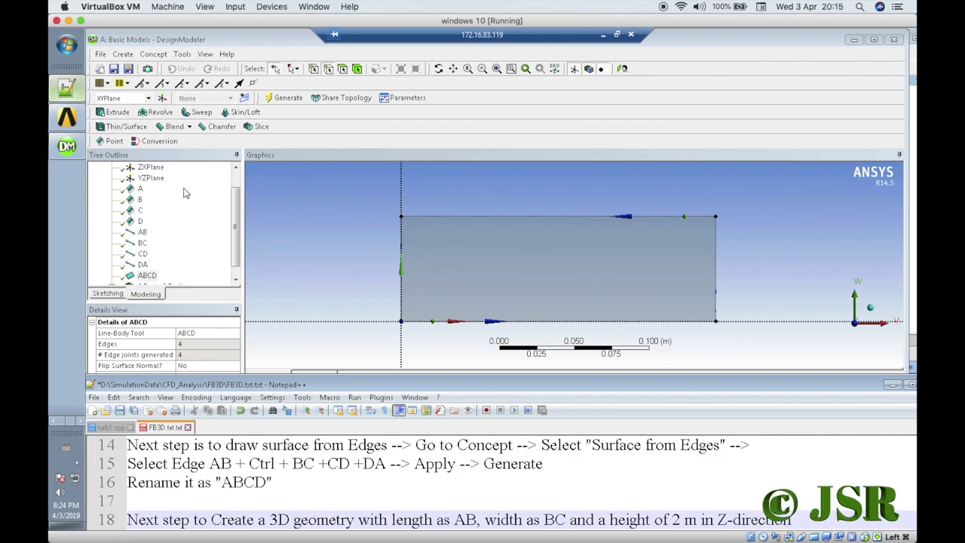
key("Return")
key("Return")
key("Return")
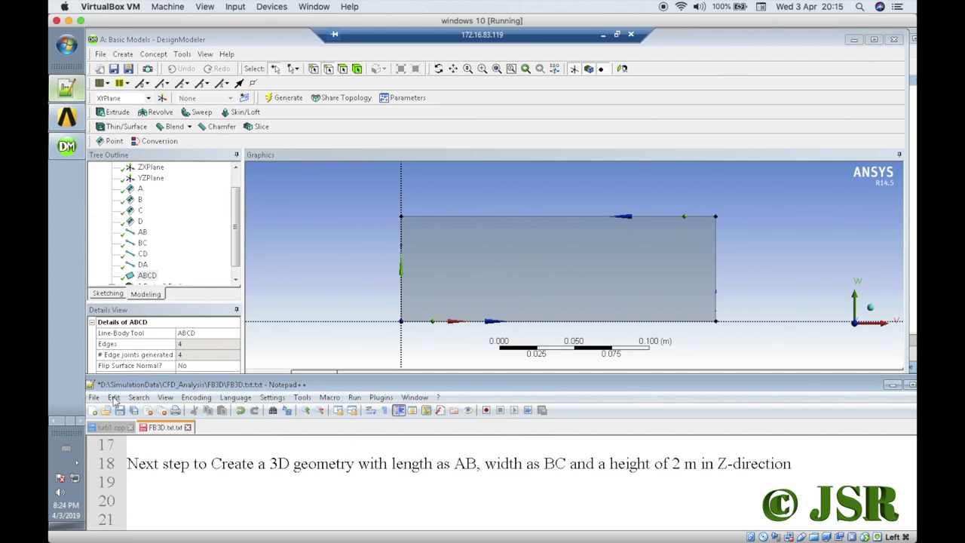
On the line directly below the 3D geometry note, write "Go to Concept -->".
left_click(135, 482)
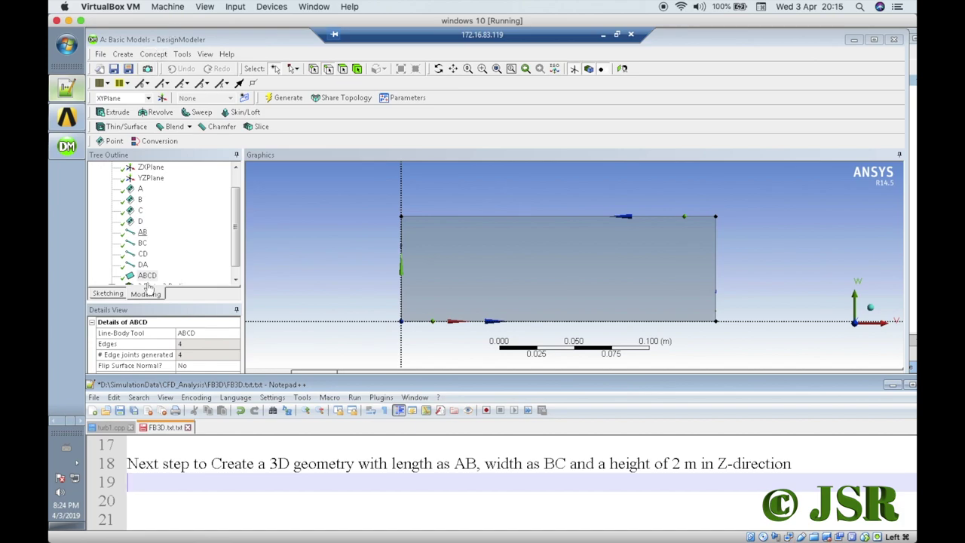
type("Got")
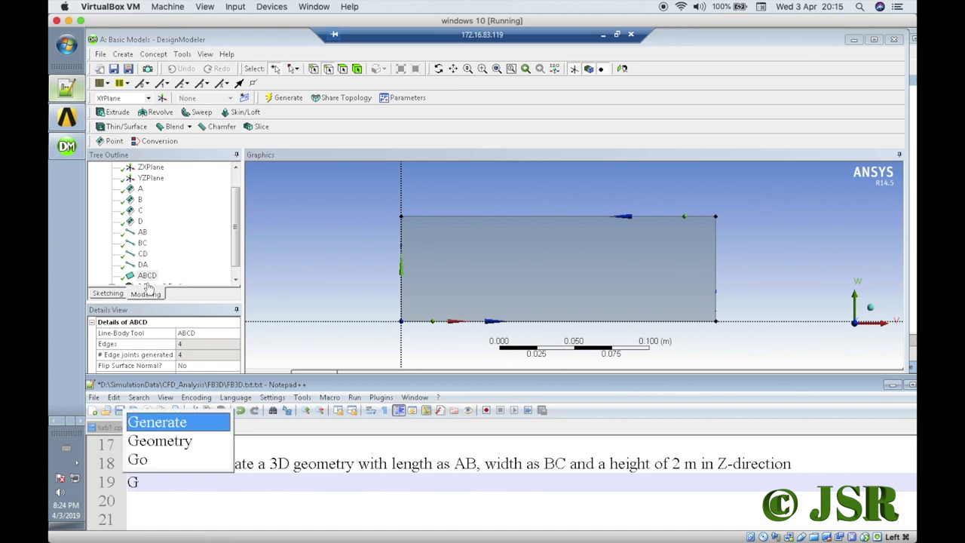
key("BackSpace")
key("BackSpace")
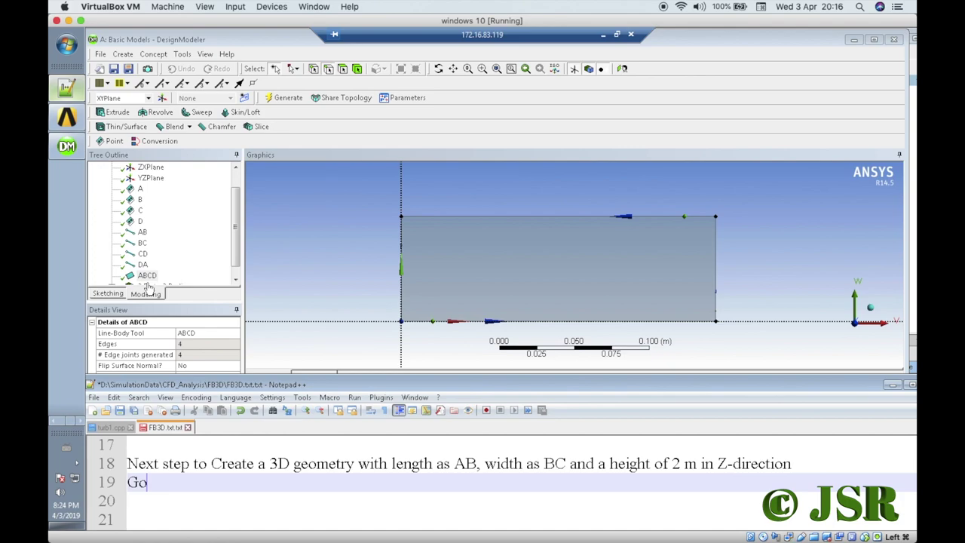
type("to Conc")
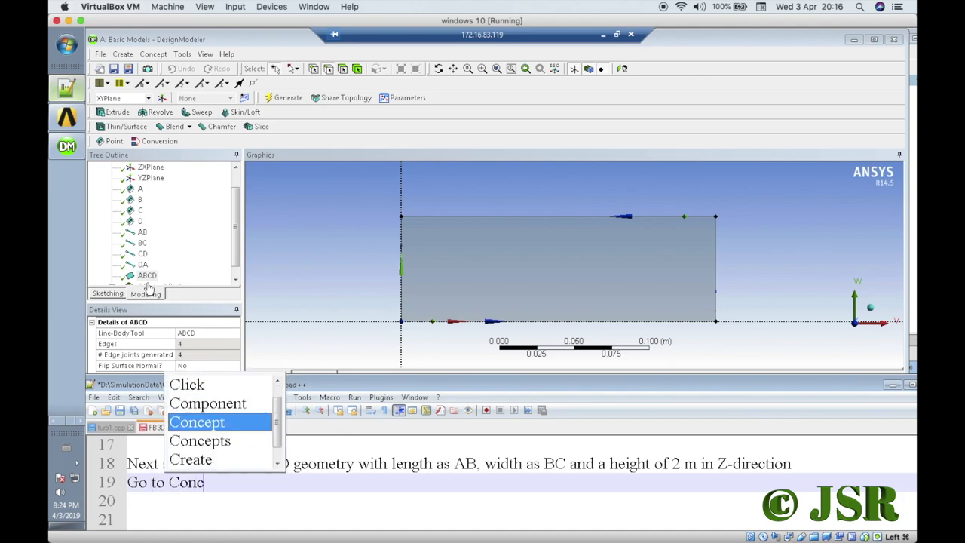
type("ept -->")
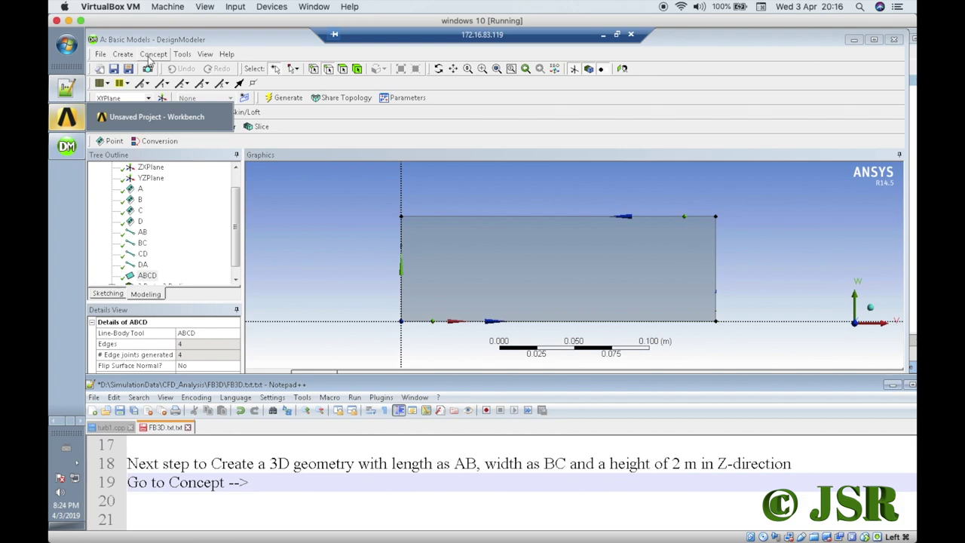
left_click(154, 53)
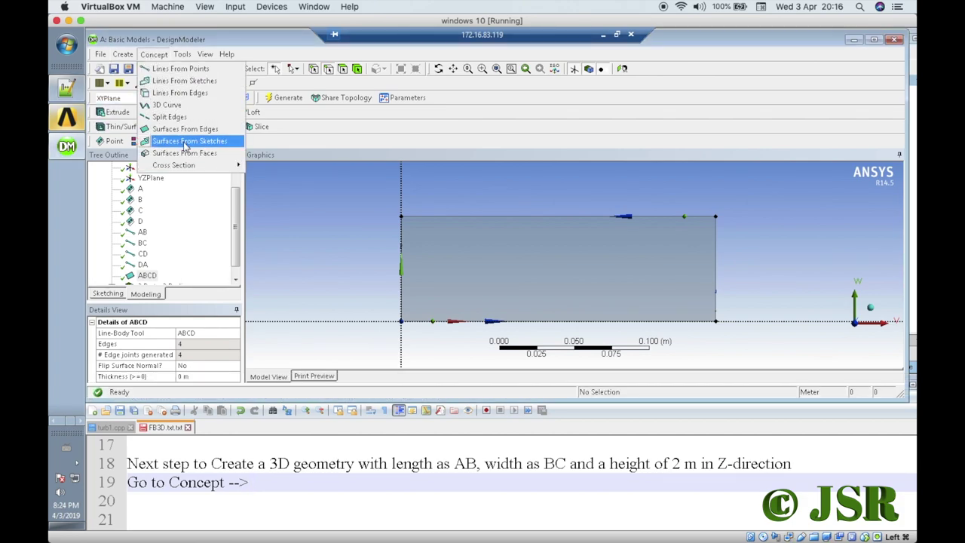
left_click(283, 200)
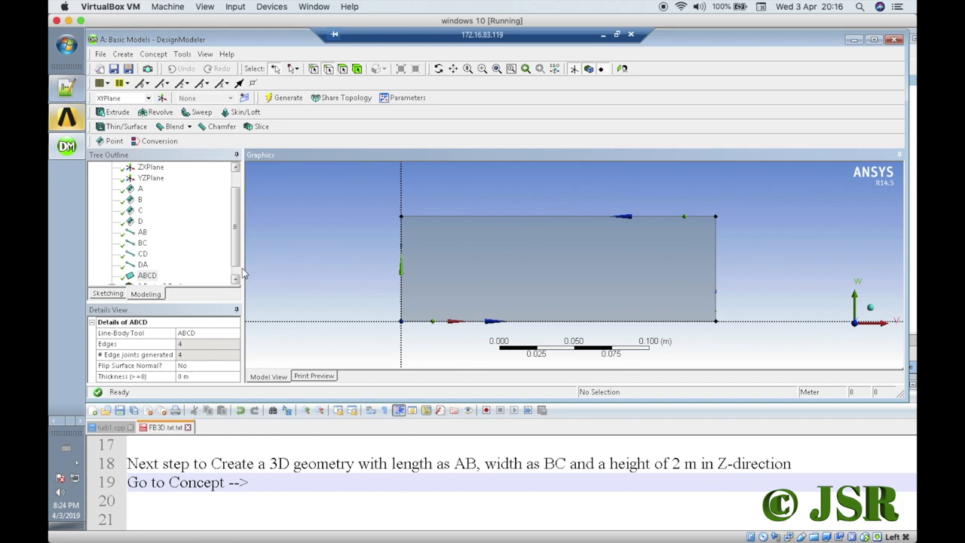
Replace the note line "Go to Concept -->" with "Here we will USE "Extrude"".
left_click(251, 482)
left_click_drag(251, 482, 123, 488)
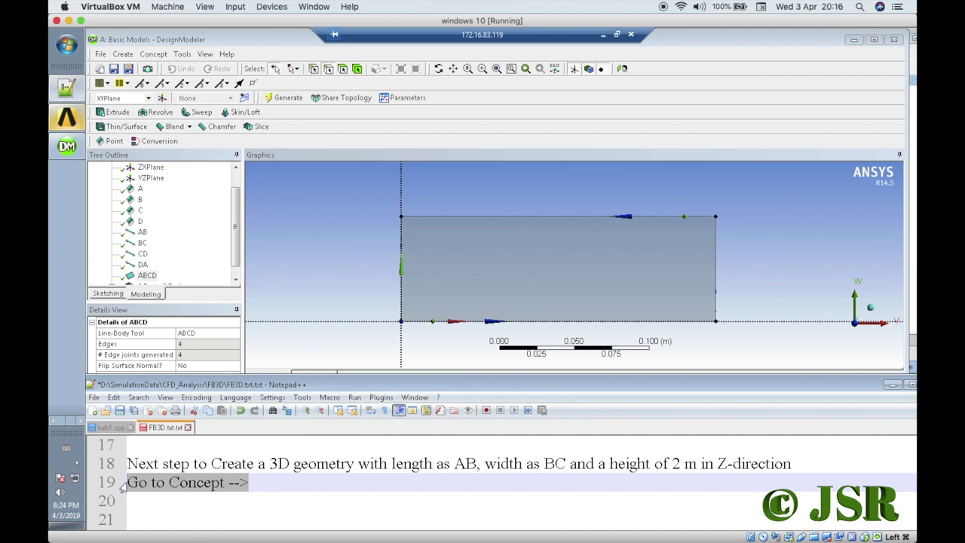
type("Hw")
key("BackSpace")
type("ere we ")
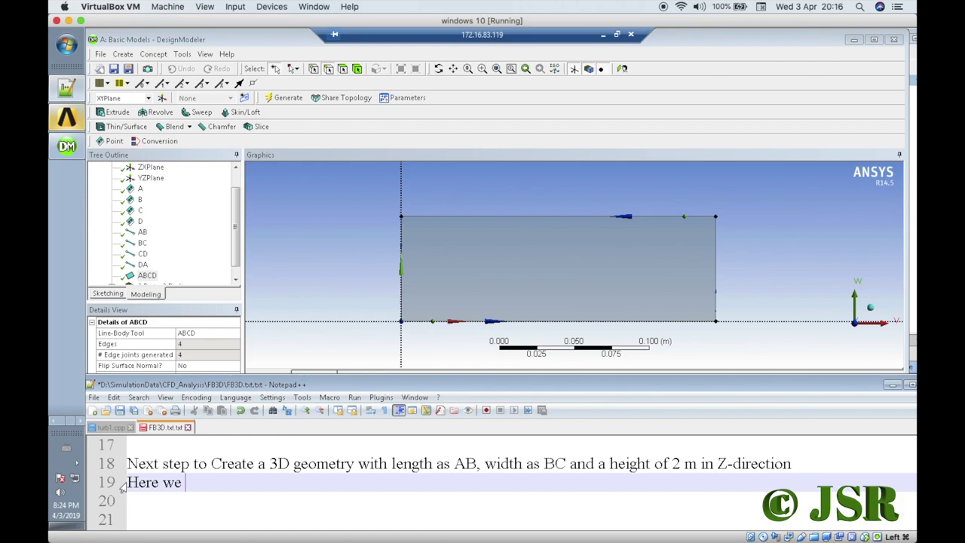
type("will USE \"Extrude\"")
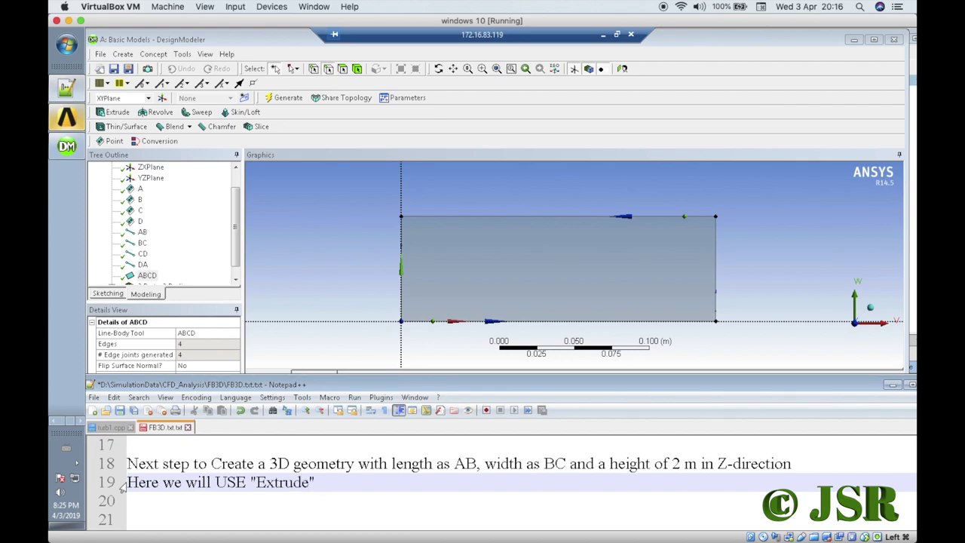
Continue the line with "Feature --> Select "Extrude" --> Under Geometry Tab, First select surface ABCD -->".
type(" F")
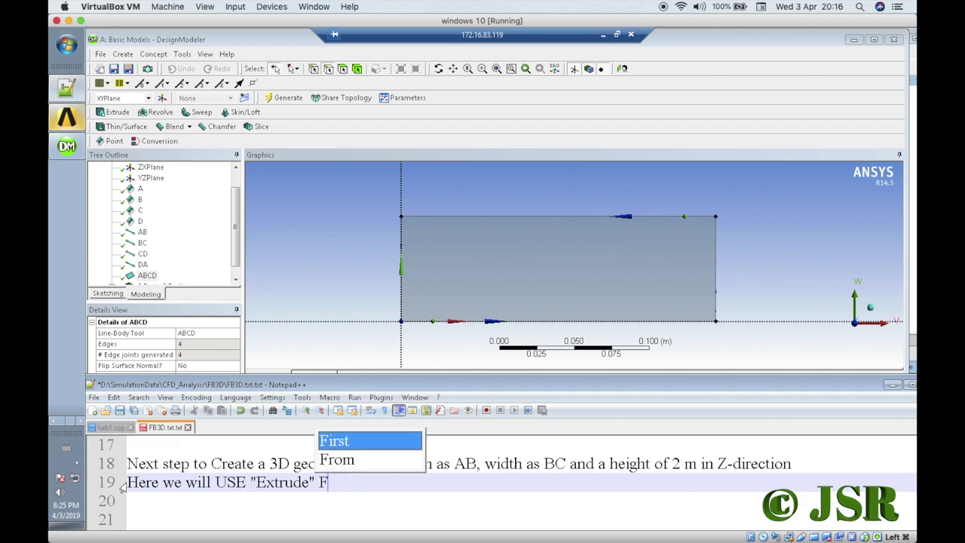
type("eature =")
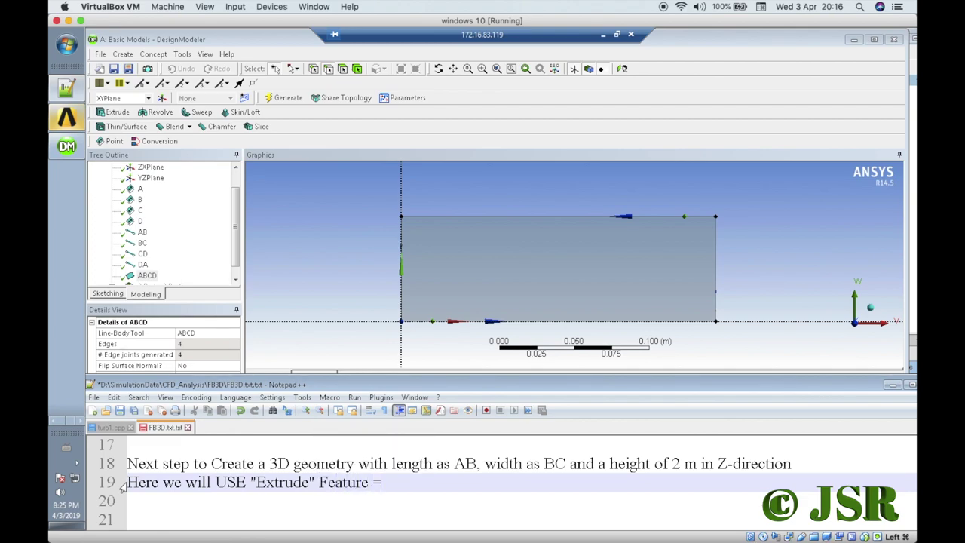
key("BackSpace")
type("--> S")
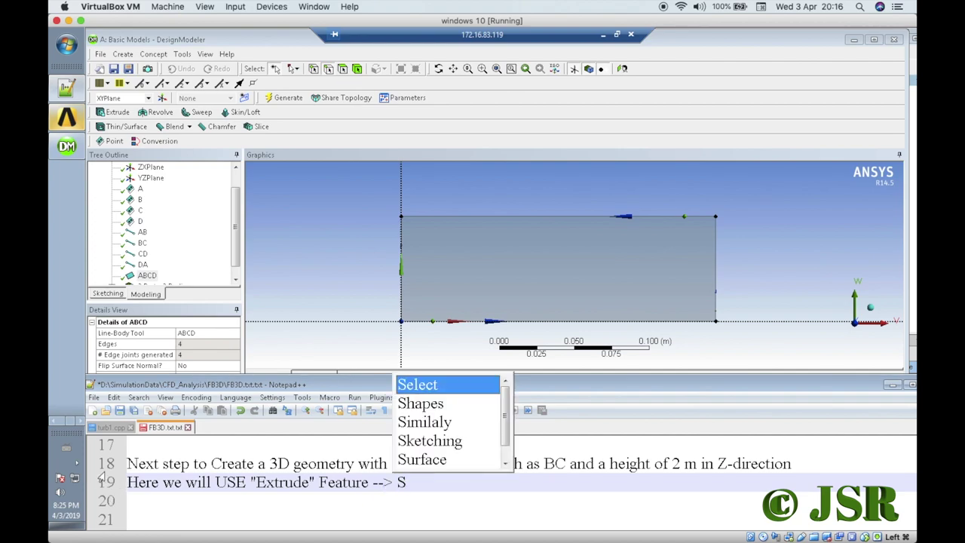
type("elect ")
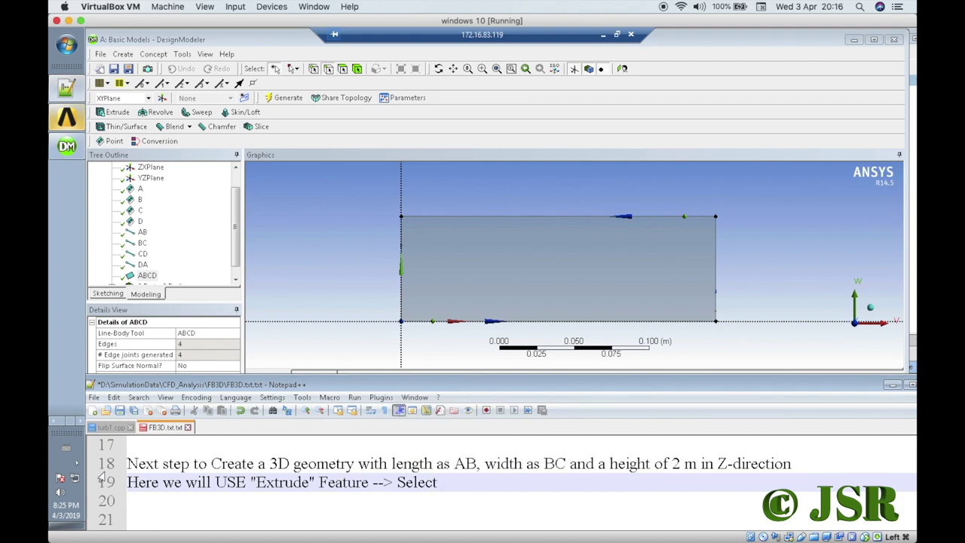
type("\"Extrude")
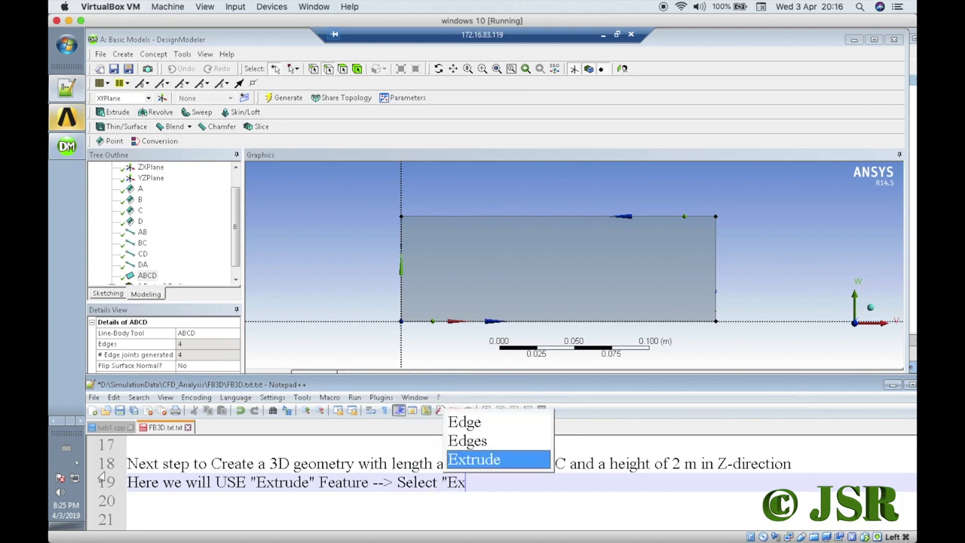
type("\" --> Under Geometry Tab, First select surface ABCD -->")
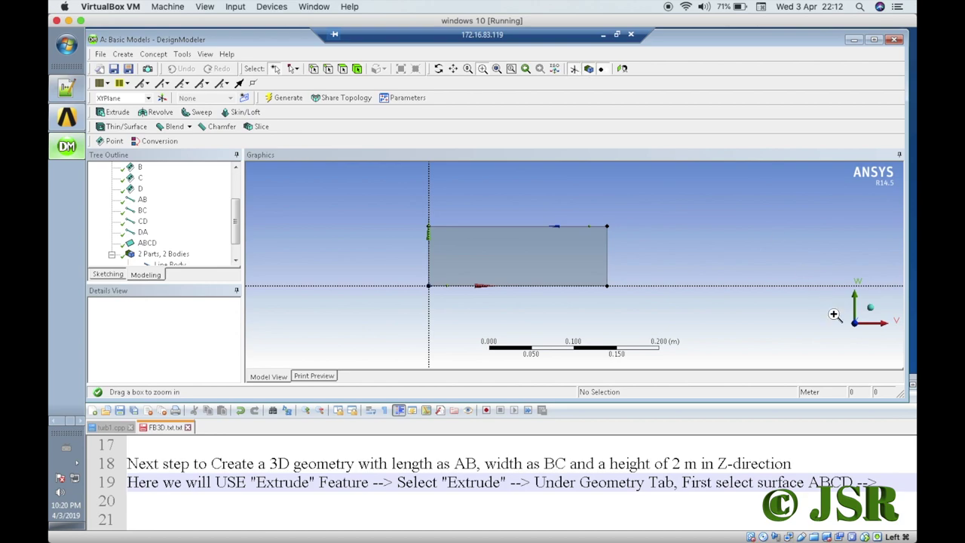
Start an Extrude feature and try to apply the ABCD surface feature as its geometry.
left_click(869, 308)
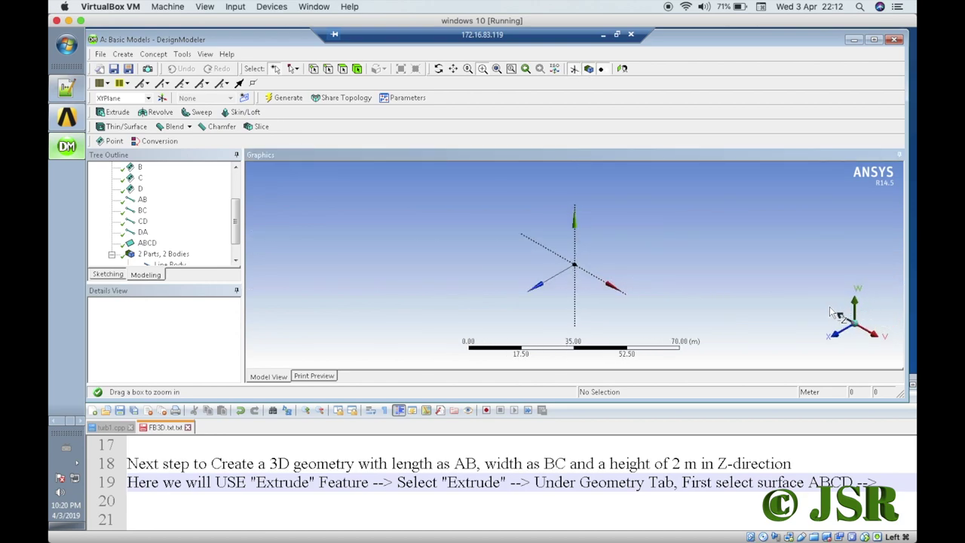
left_click_drag(549, 243, 609, 286)
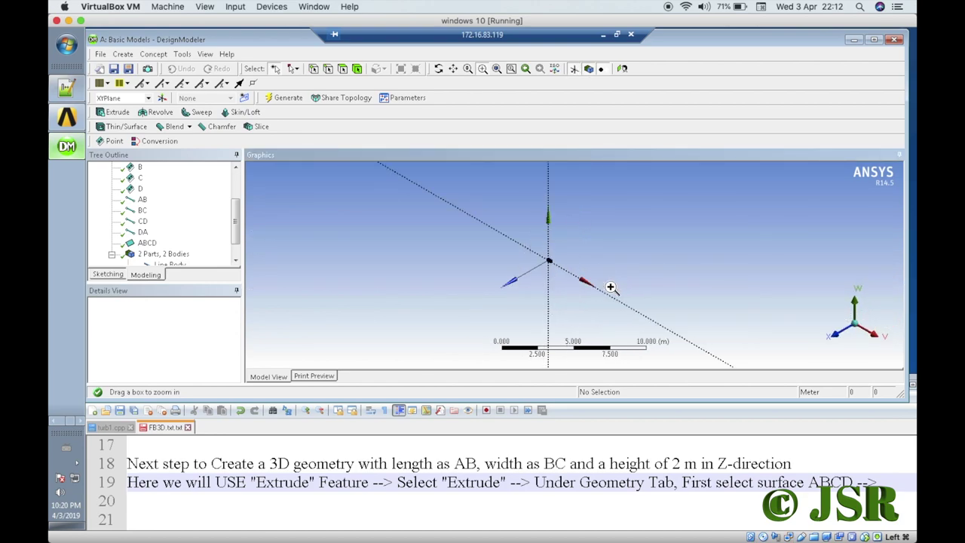
mouse_move(518, 241)
left_mouse_down()
mouse_move(598, 280)
mouse_move(514, 255)
mouse_move(595, 282)
left_mouse_up()
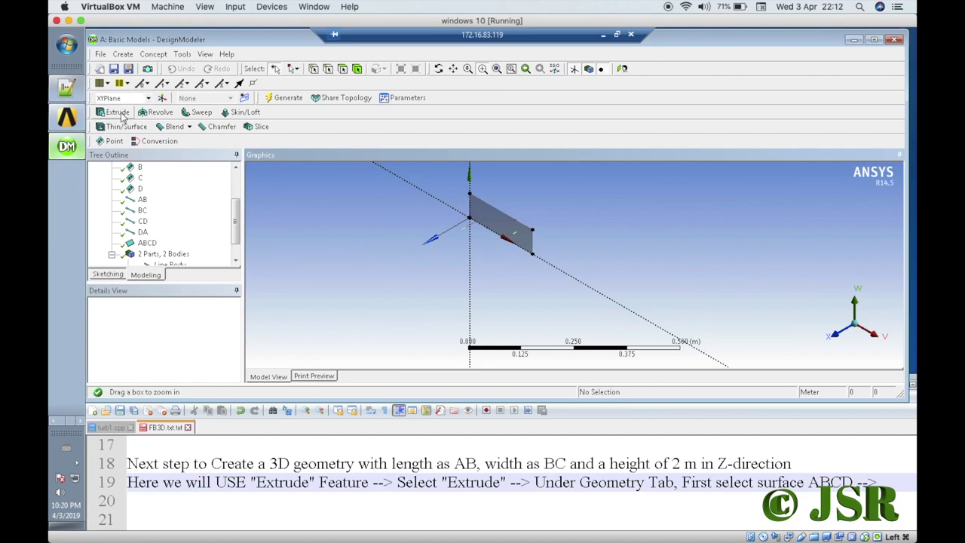
left_click(254, 480)
left_click_drag(252, 480, 437, 480)
left_click_drag(497, 480, 880, 479)
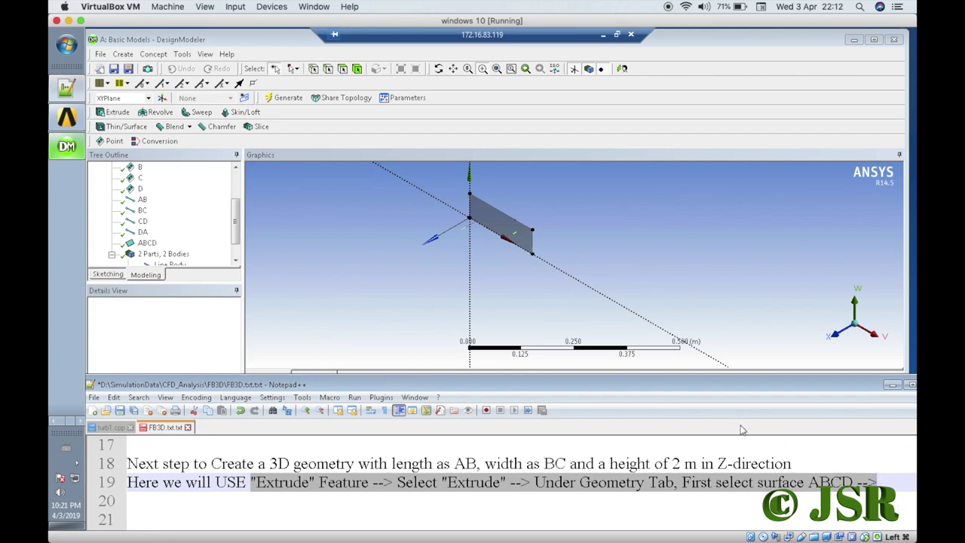
left_click(126, 114)
left_click(126, 114)
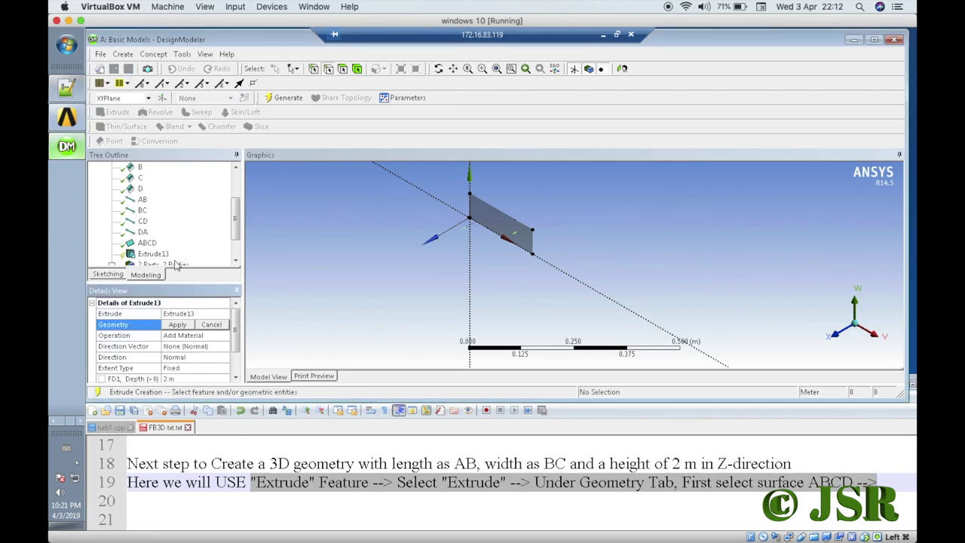
left_click(148, 243)
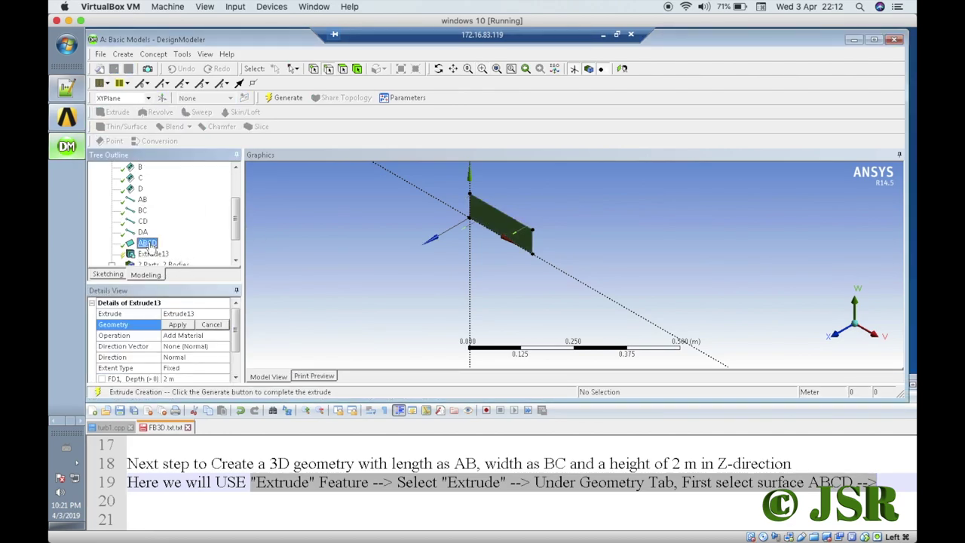
left_click(178, 325)
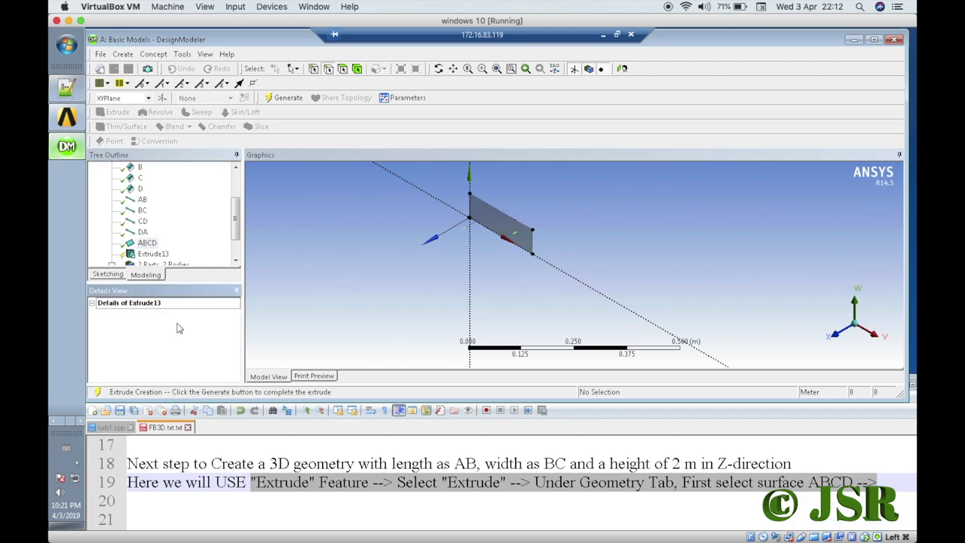
scroll(235, 251, "down", 1)
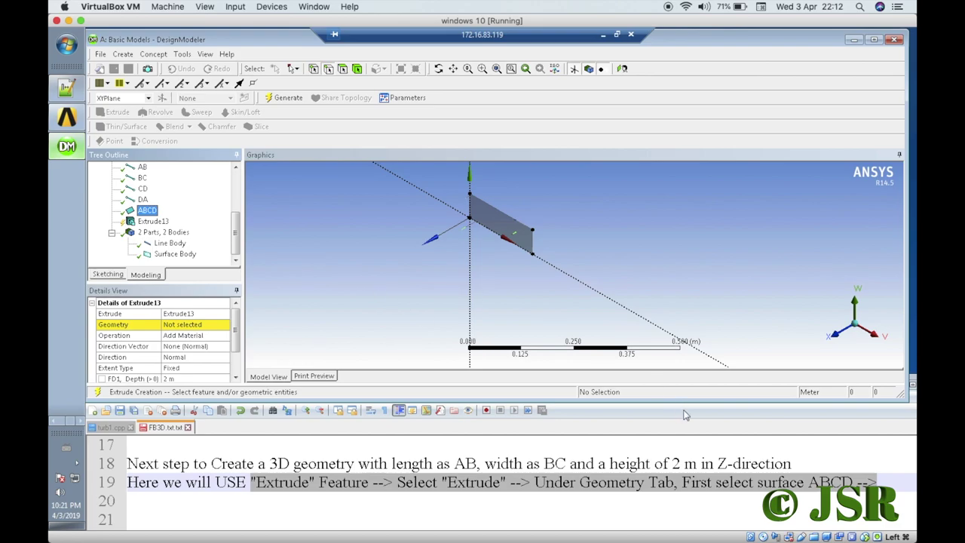
In the Extrude note, replace "ABCD" with "body" so it reads "First select surface body -->".
left_click(854, 486)
left_click_drag(854, 486, 804, 480)
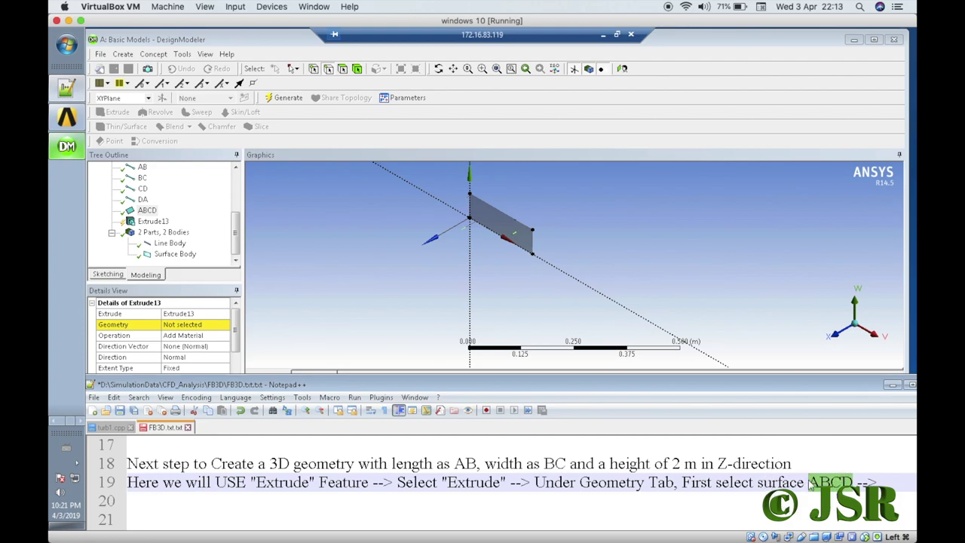
type("b")
type("ody")
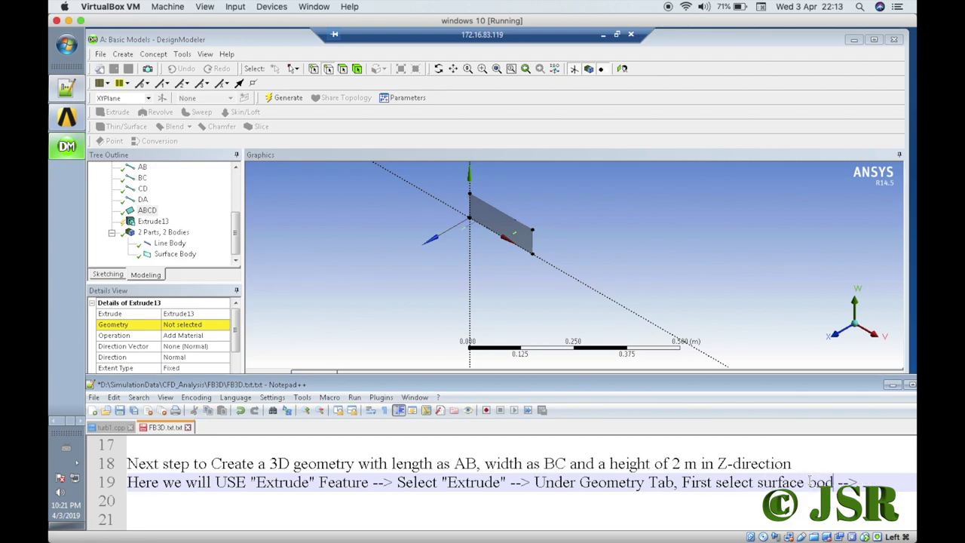
left_click(832, 464)
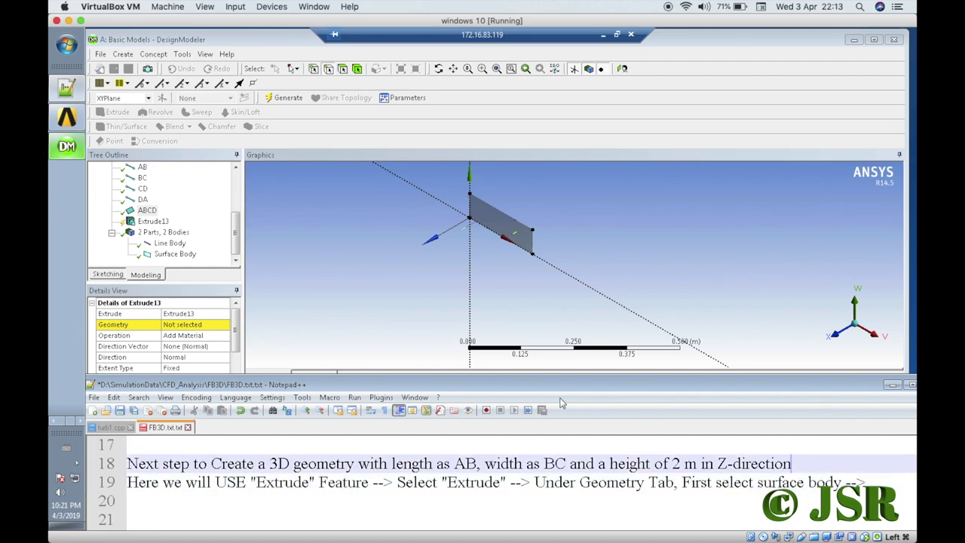
Assign the Surface Body as the geometry of the new extrusion.
left_click(180, 255)
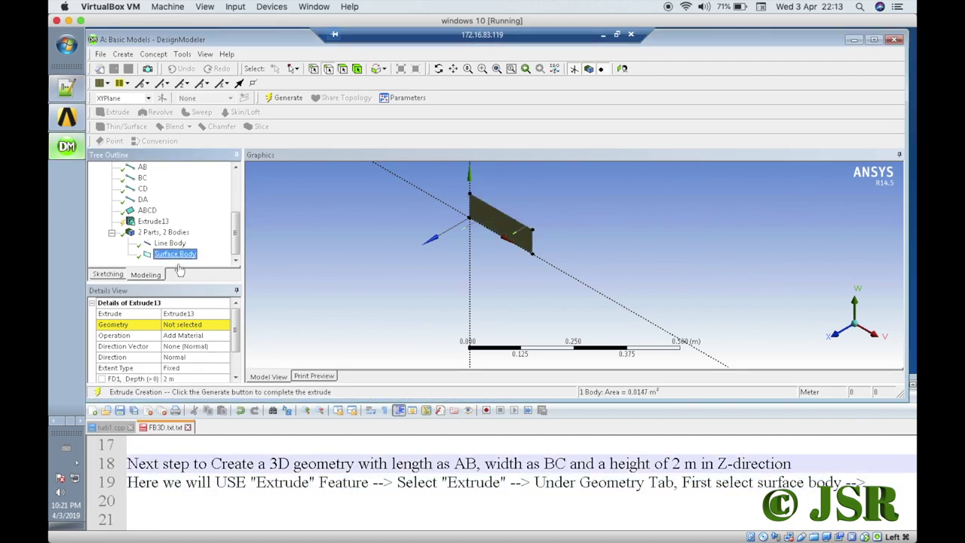
left_click(186, 324)
left_click(187, 324)
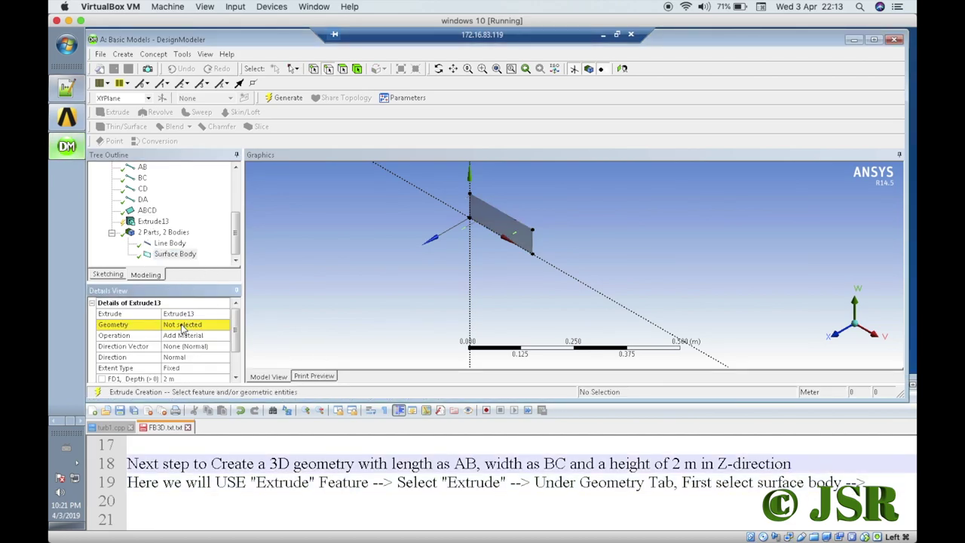
left_click(156, 222)
left_click(179, 326)
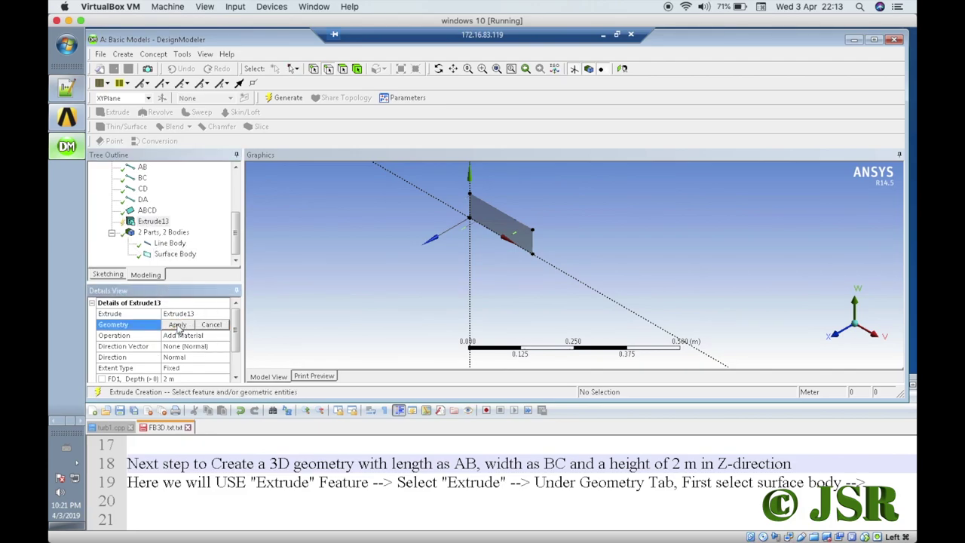
left_click(177, 255)
left_click(177, 324)
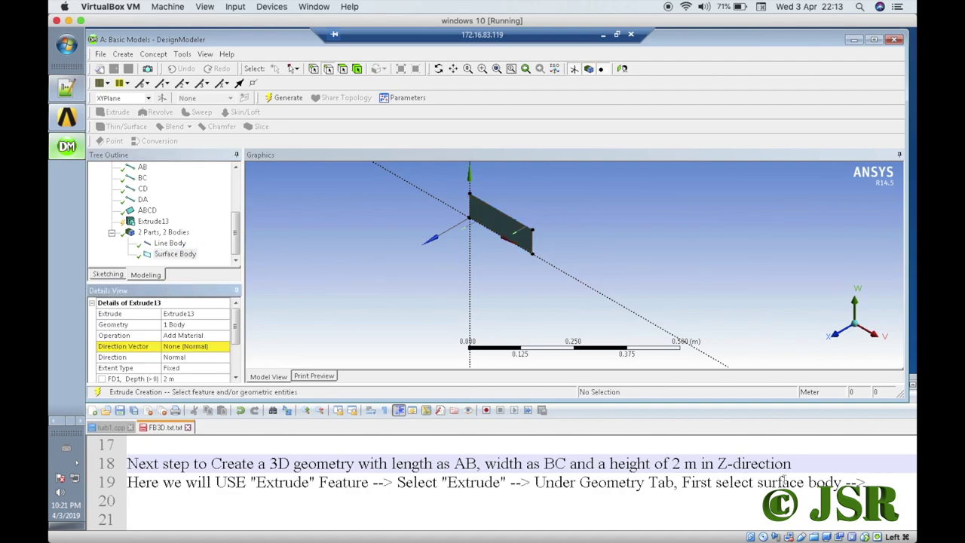
On the line below the Extrude note, write "Under Direction Vector tab, select XY plane -->".
left_click(868, 480)
key("Down")
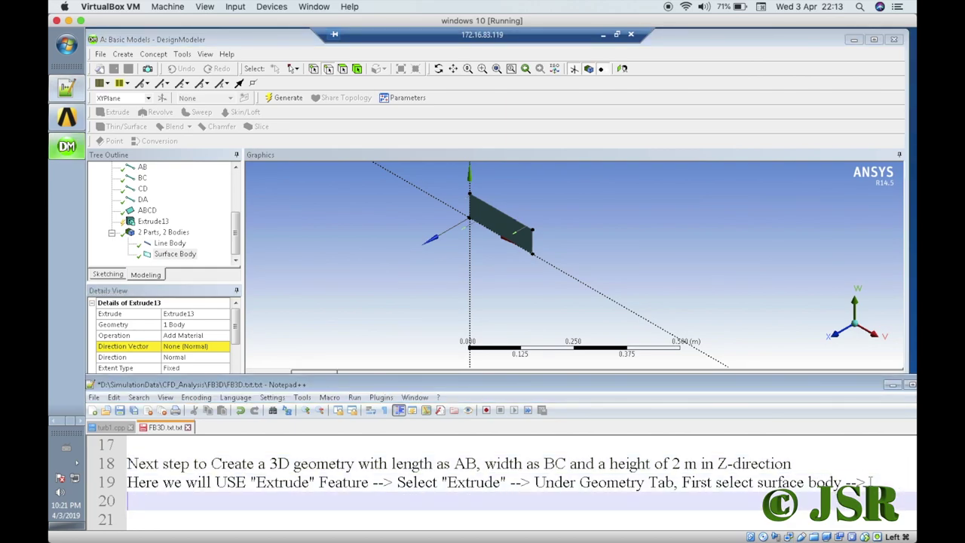
type("Under Direction ")
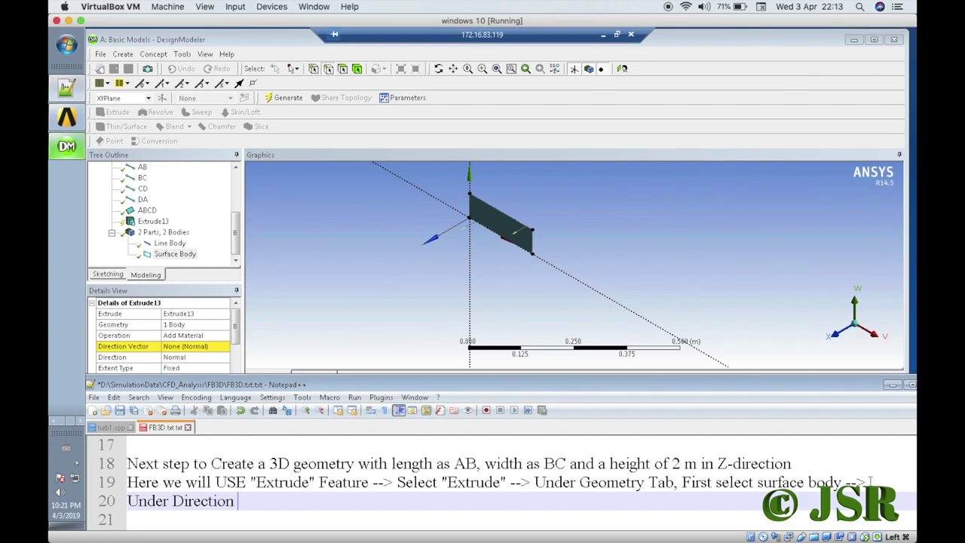
type("Vector,")
key("BackSpace")
type("tab, s")
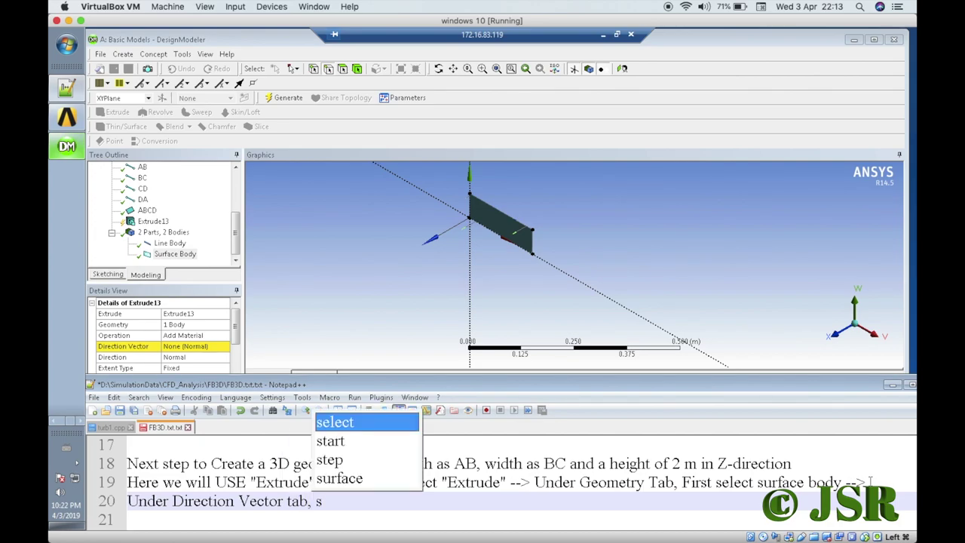
type("elect")
key("Return")
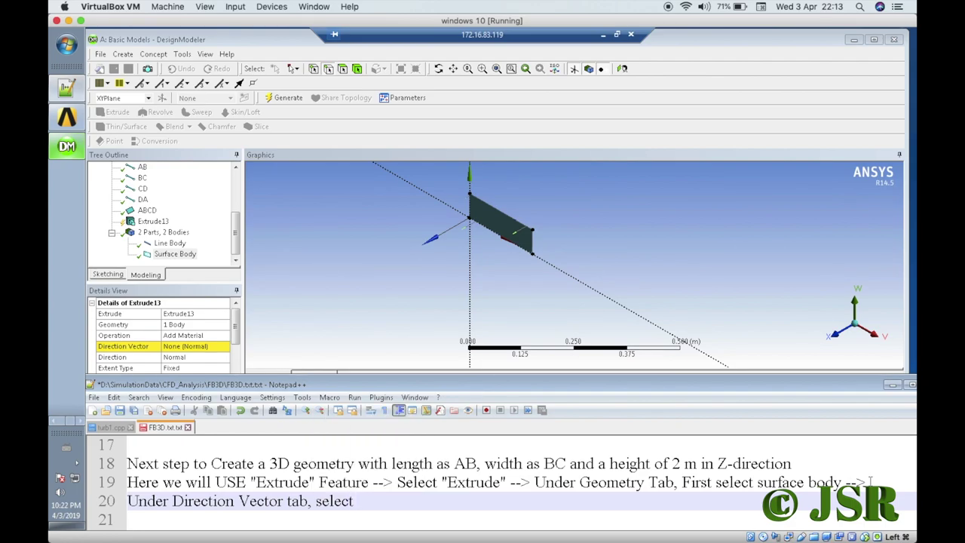
type("XY")
key("Escape")
type("plane -->")
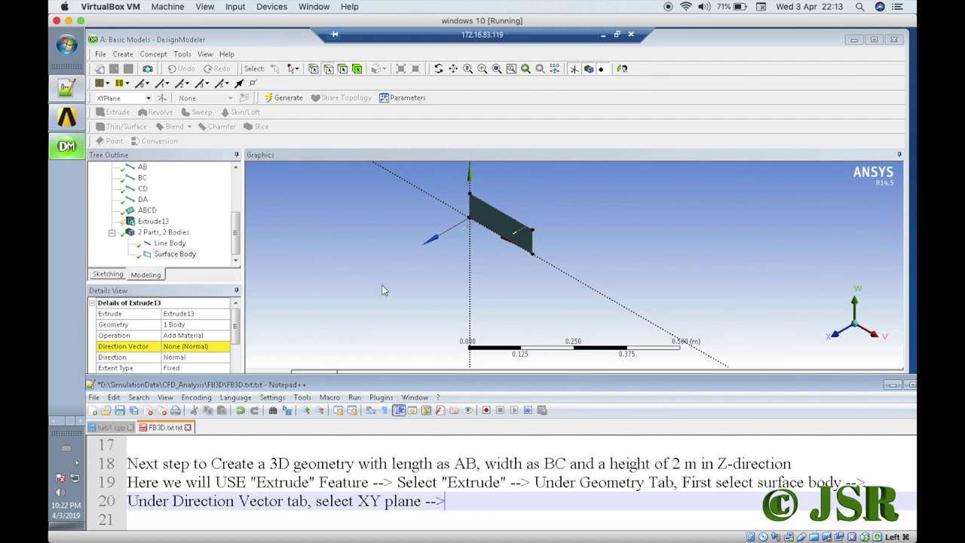
Apply XYPlane as the extrusion's direction vector and append "Apply -->" to the Direction Vector note.
left_click_drag(234, 217, 236, 180)
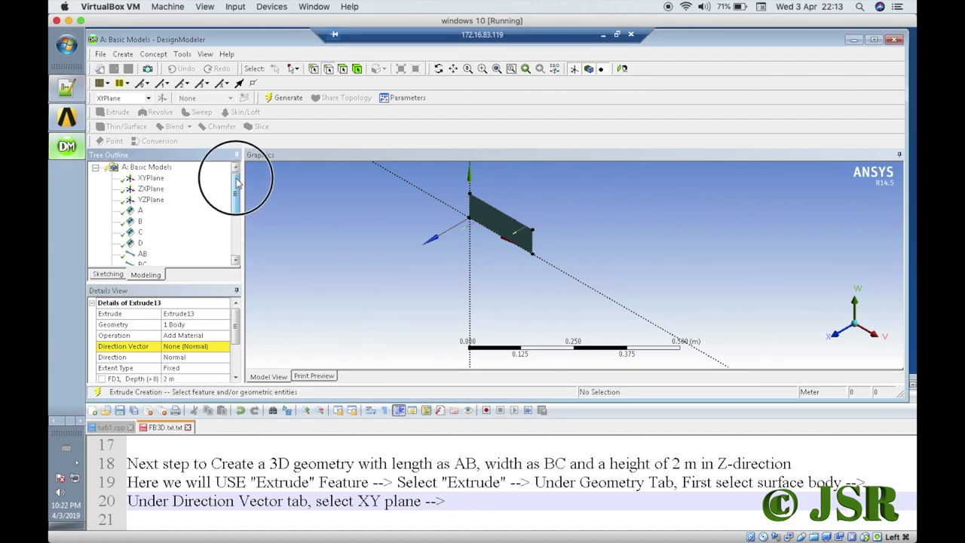
left_click(152, 178)
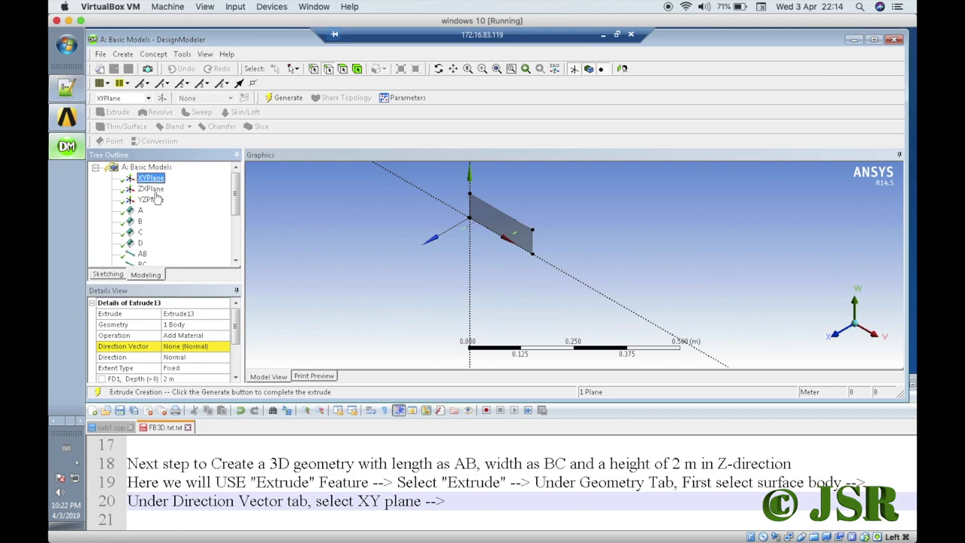
left_click(176, 348)
left_click(176, 348)
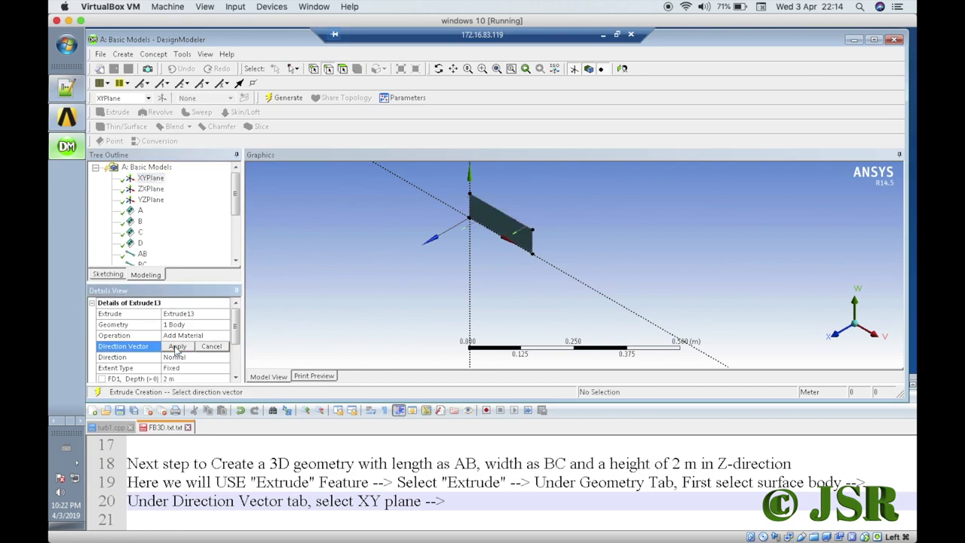
left_click(176, 346)
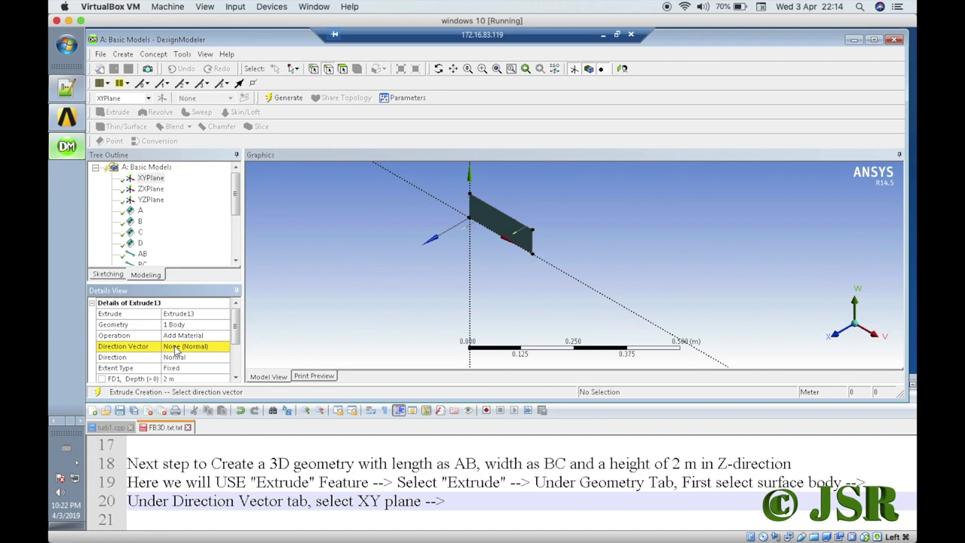
left_click(176, 348)
left_click(148, 180)
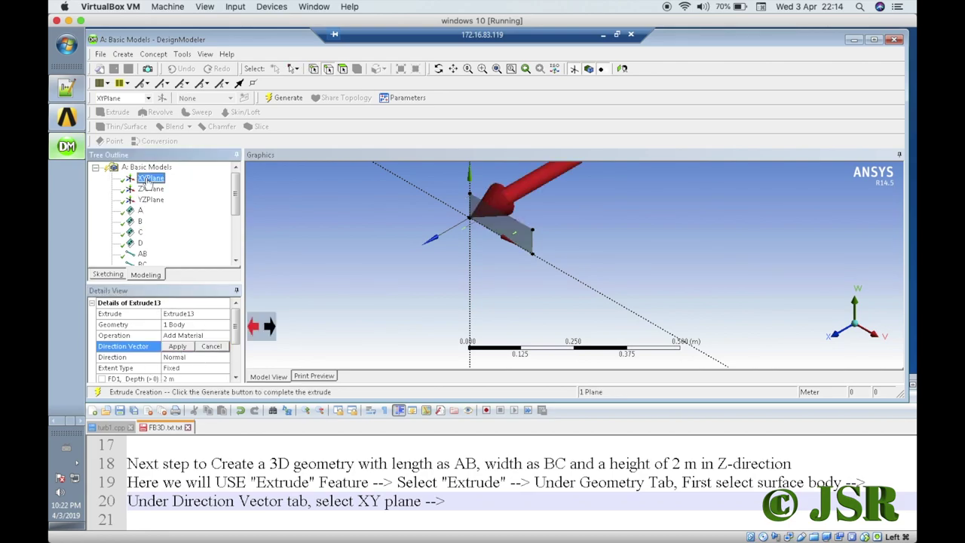
left_click(468, 498)
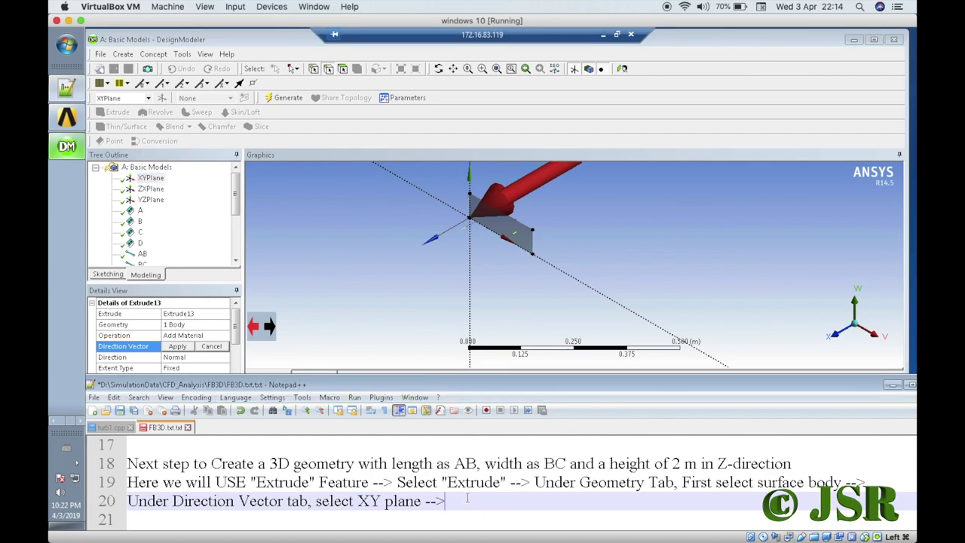
type("Apply -->")
left_click(185, 348)
On a new line below the Direction Vector note, write "Set Extent Type as".
left_click(235, 365)
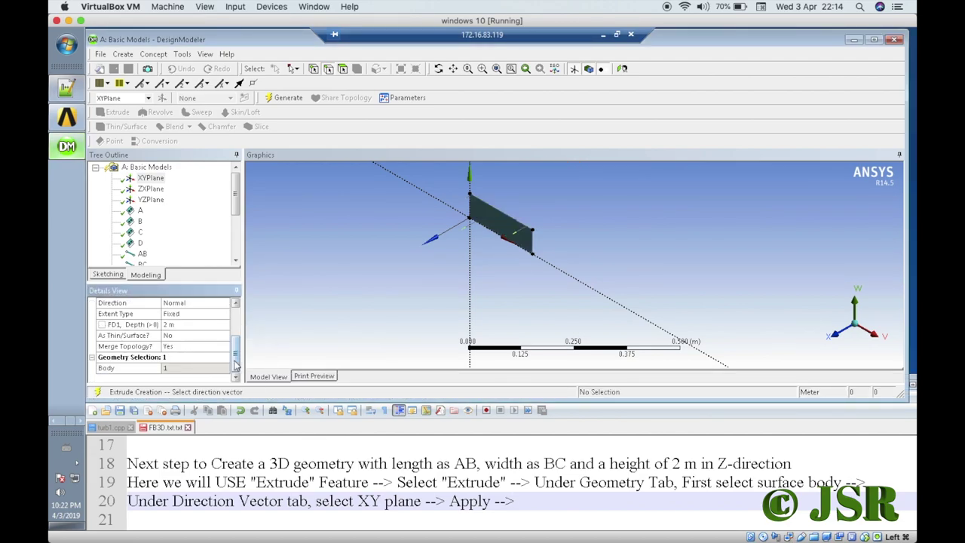
left_click(188, 323)
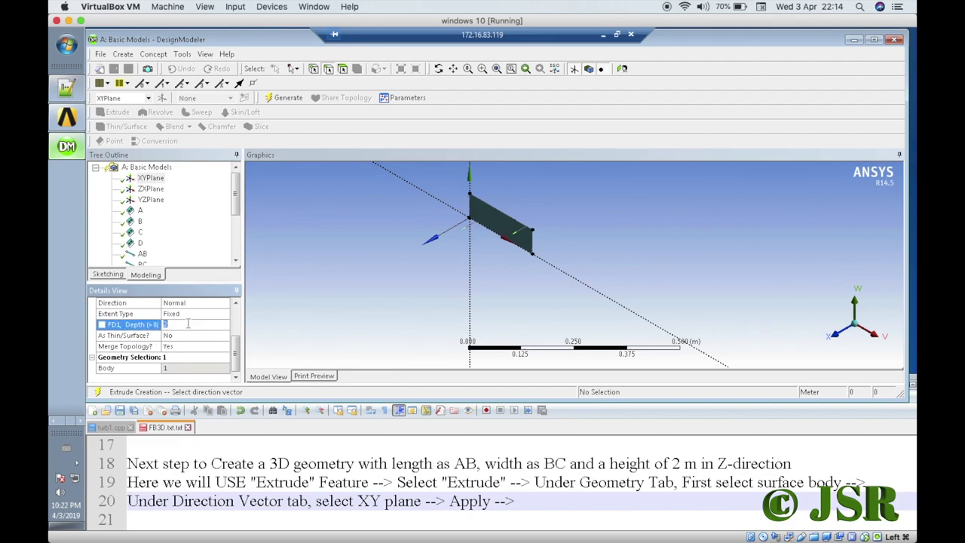
left_click(604, 503)
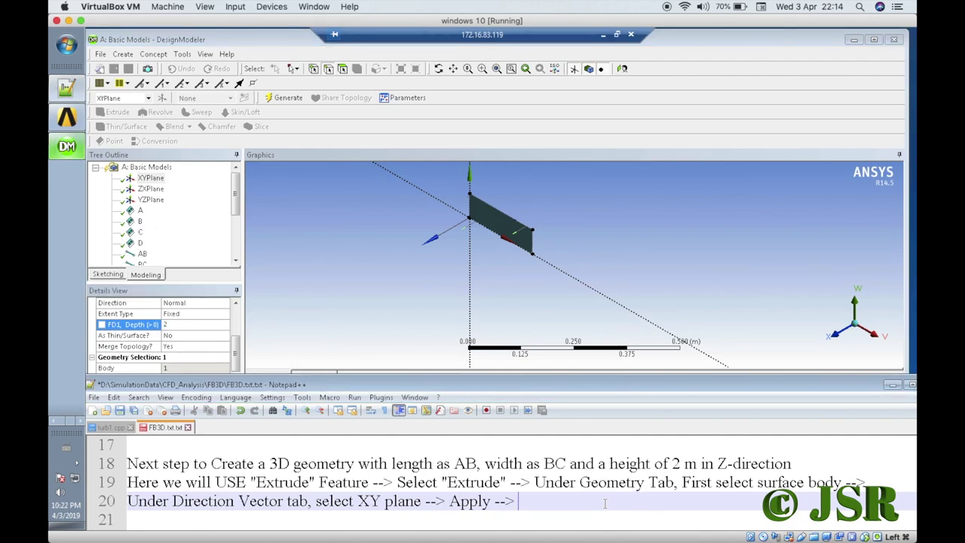
type("S")
key("BackSpace")
key("BackSpace")
key("Return")
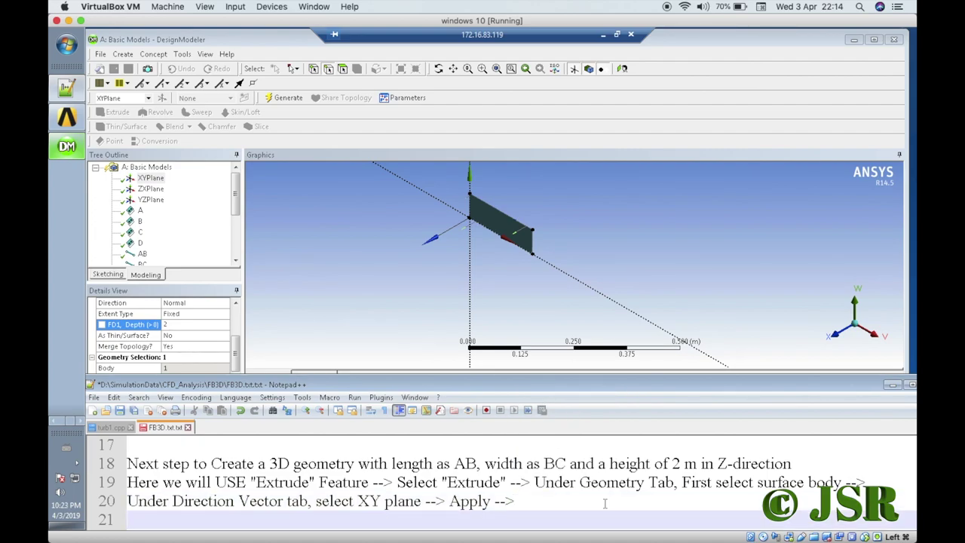
type("Set Extent Typr")
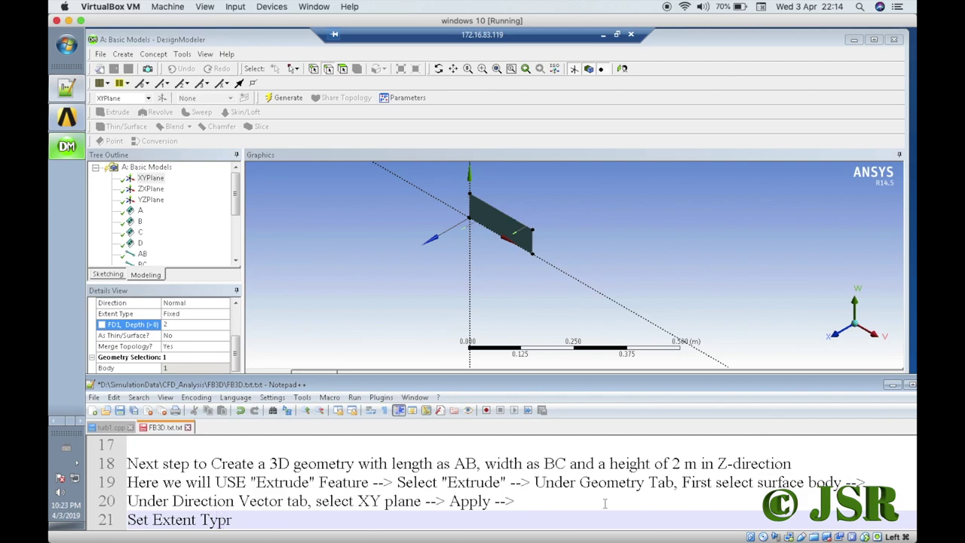
key("BackSpace")
type("e as")
Set the extrusion's Extent Type to Fixed.
left_click(225, 313)
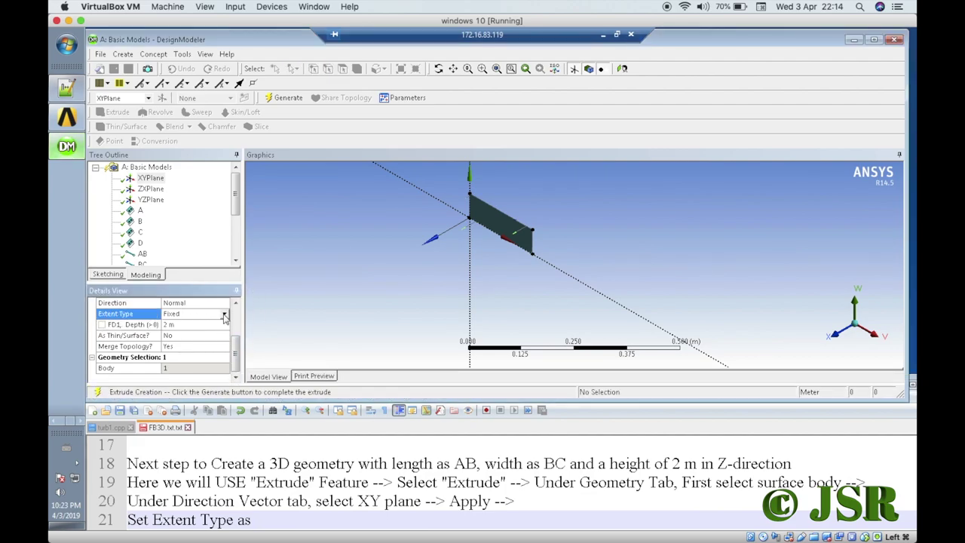
left_click(225, 315)
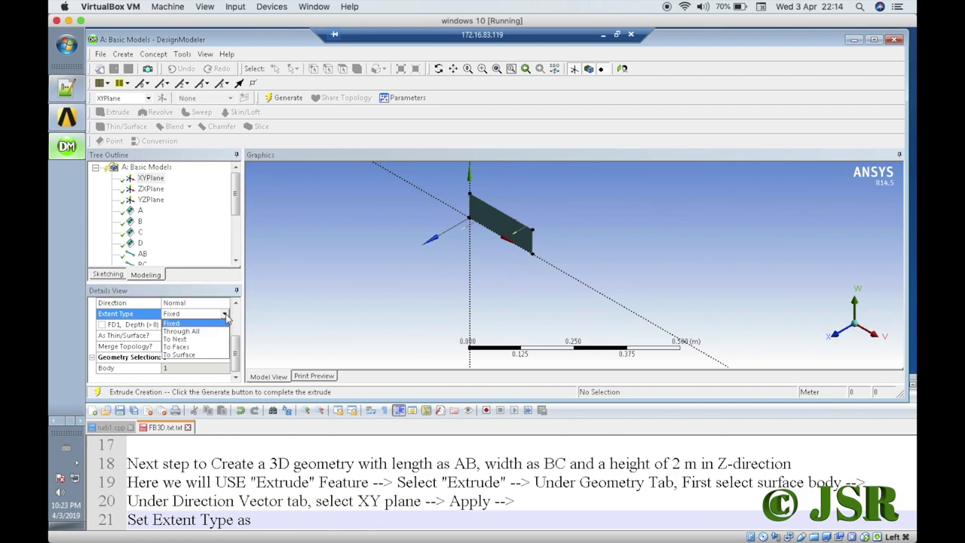
left_click(215, 323)
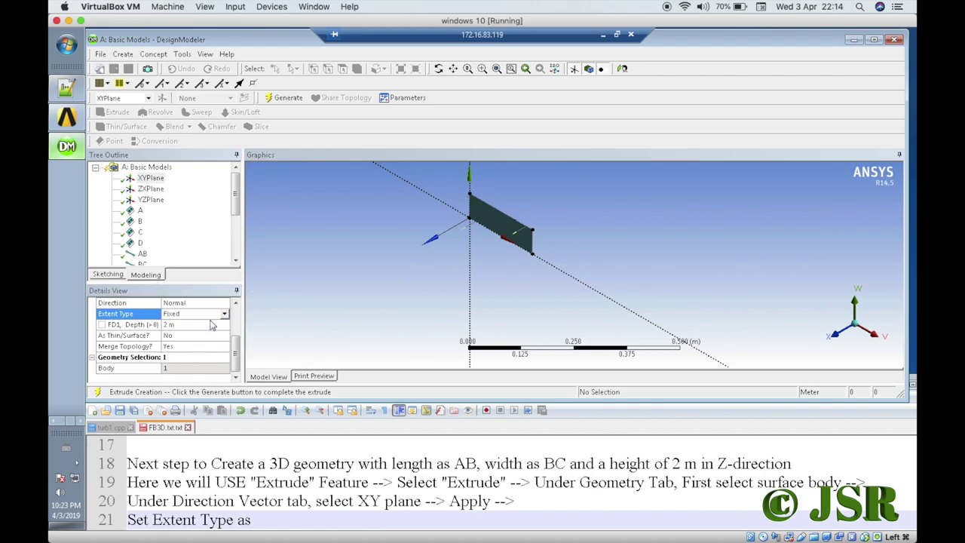
Continue the Extent Type note with ""Fixed" and Depth as 2 m -->".
left_click(289, 520)
type("\"Fi")
key("BackSpace")
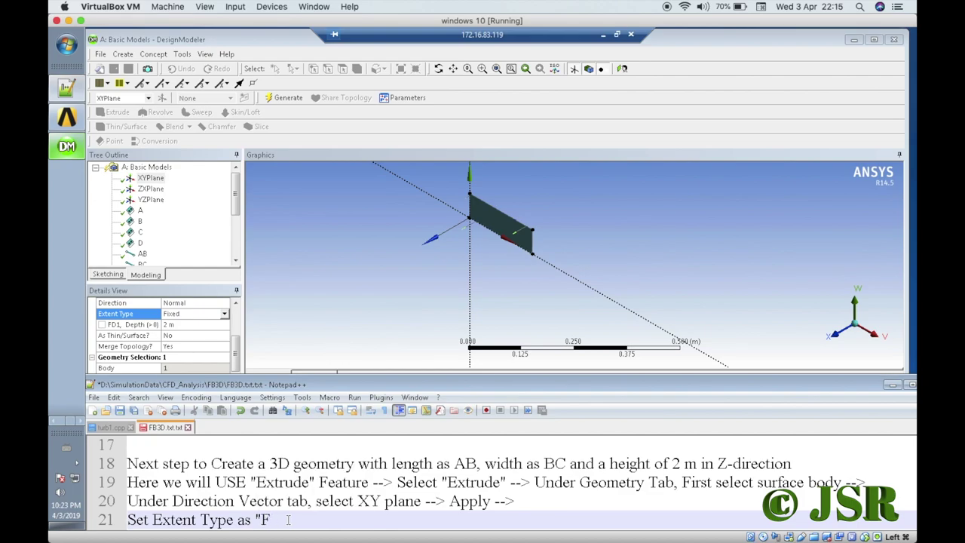
type("ixed\" and D")
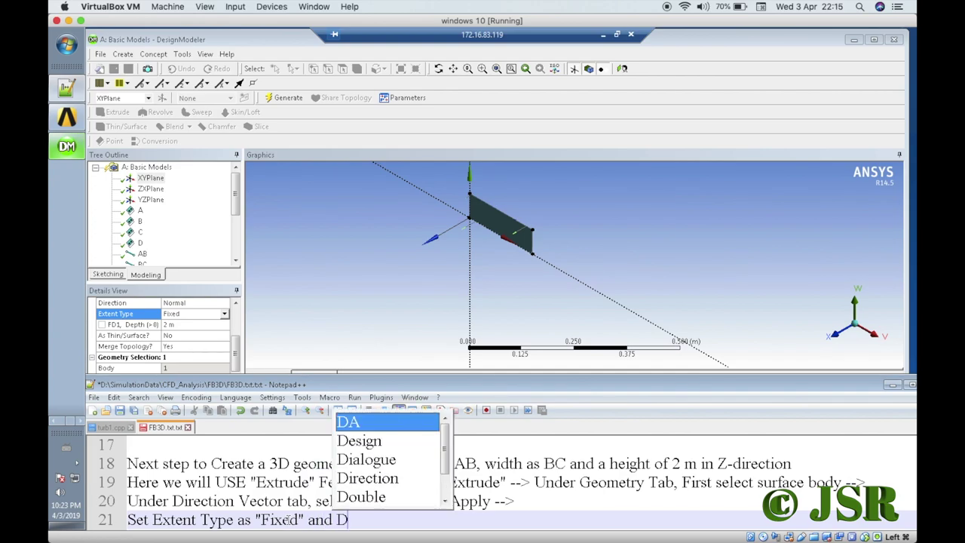
type("epth")
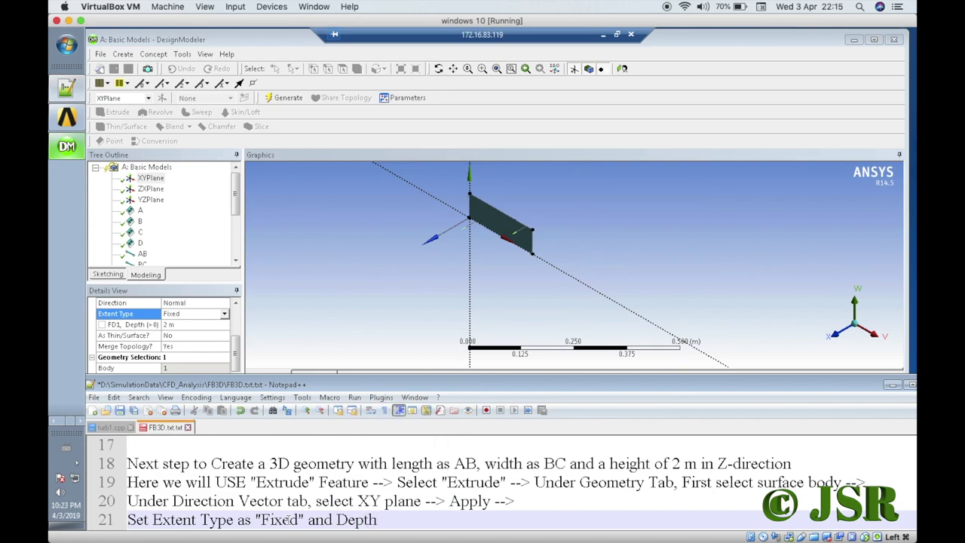
type(" as 2 m -->")
Set the extrusion's FD1 depth to 2 m.
left_click(179, 326)
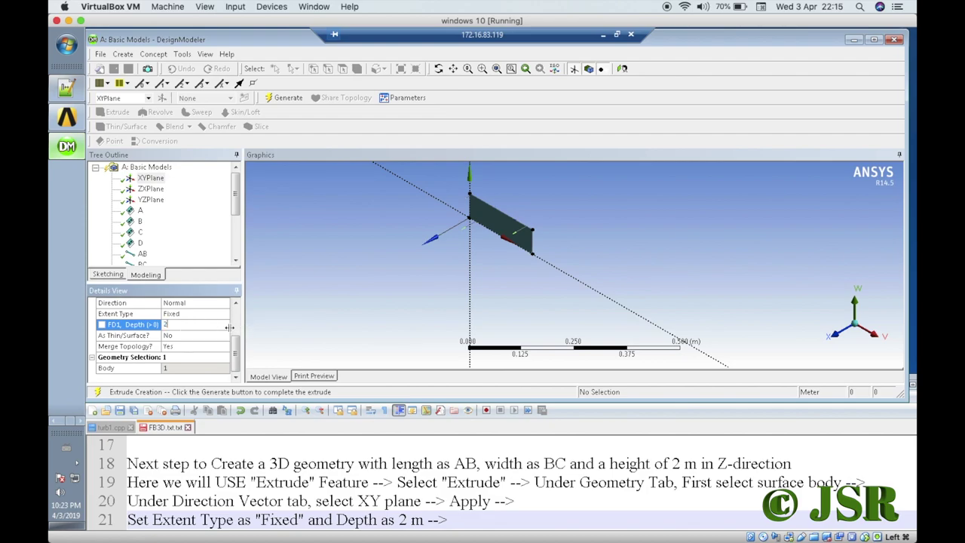
double_click(162, 325)
key("Return")
Append "Generate" to the end of the extent type and depth note.
left_click(465, 525)
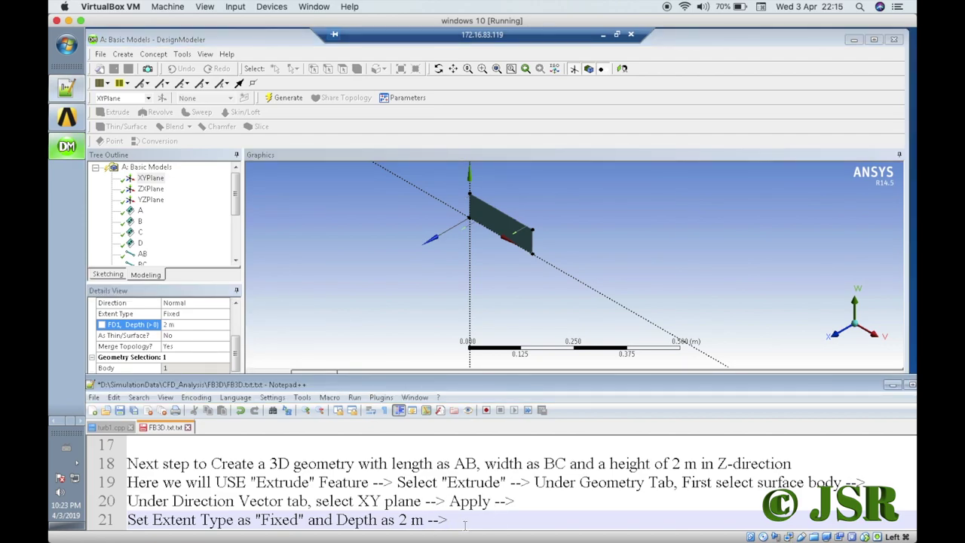
type("Generate")
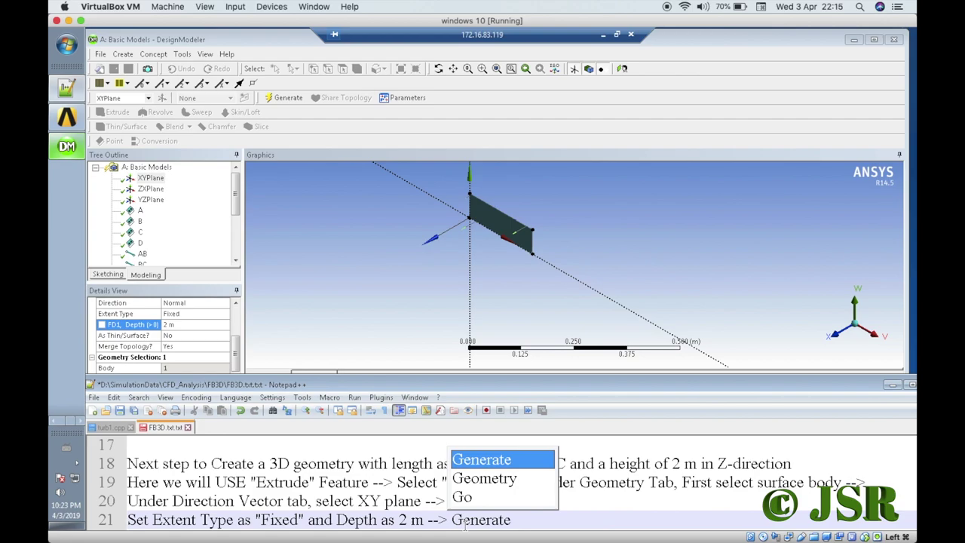
key("Escape")
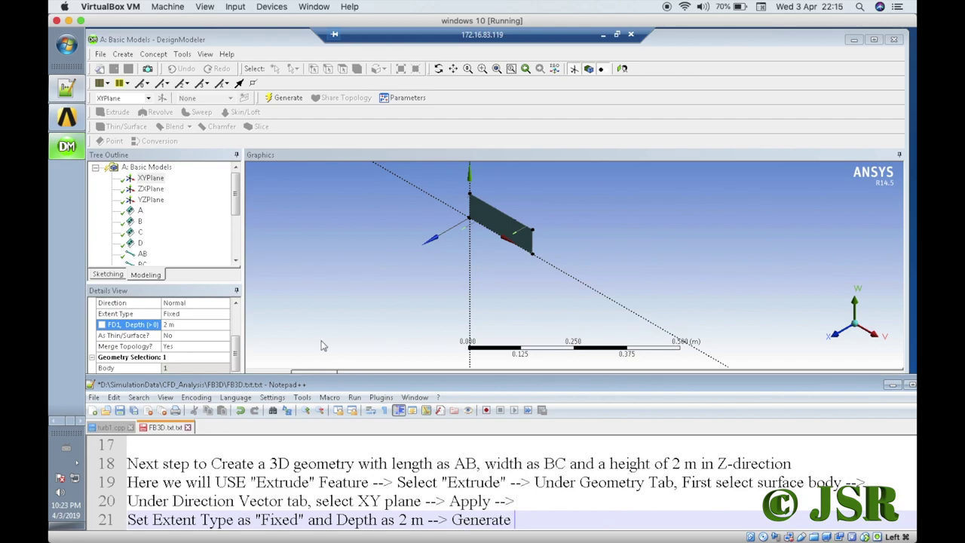
Generate the extrusion of the surface body and inspect the whole solid up close.
left_click(279, 99)
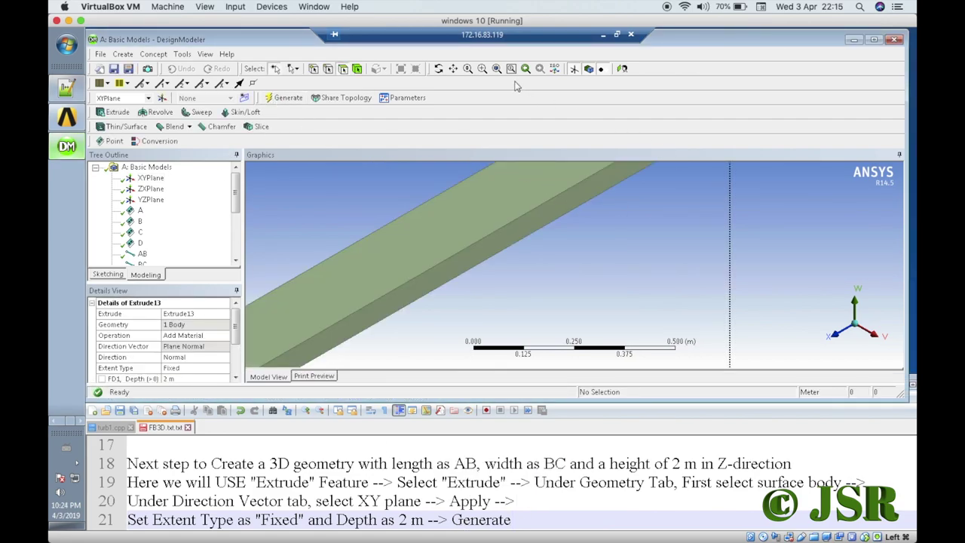
left_click(496, 68)
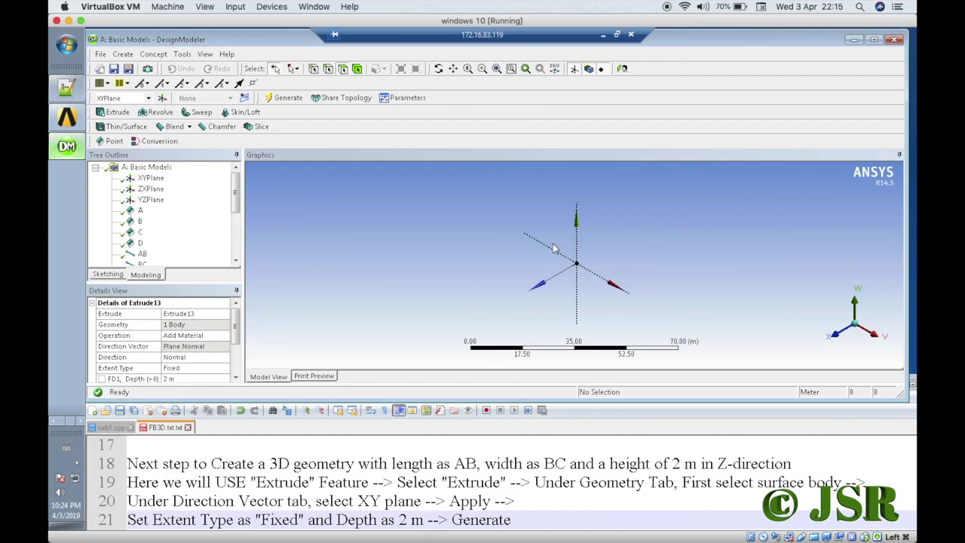
left_click(481, 68)
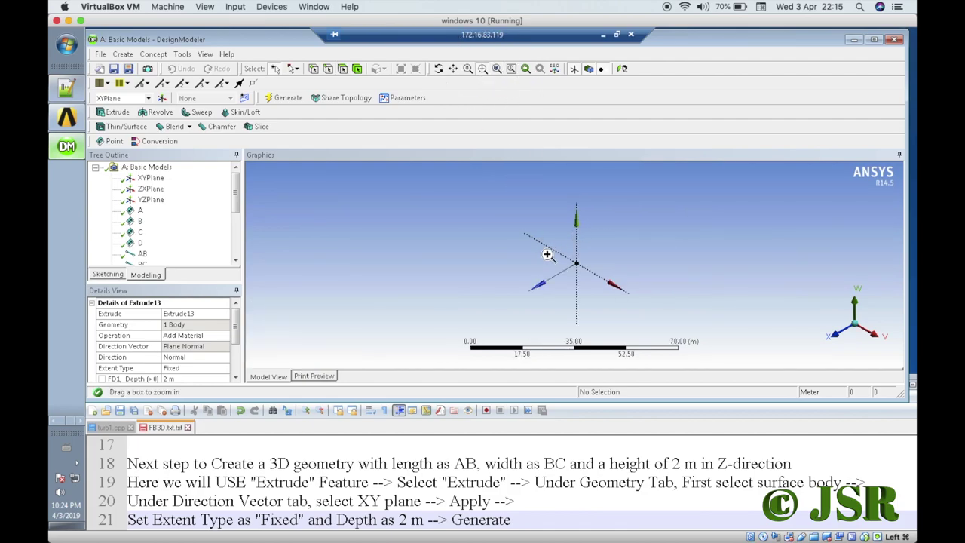
left_click_drag(535, 243, 615, 283)
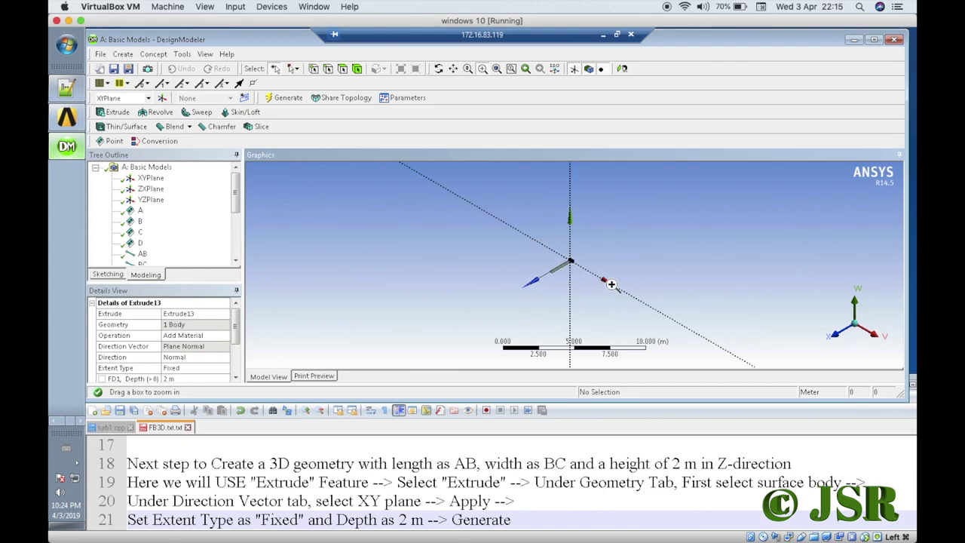
left_click_drag(543, 254, 614, 289)
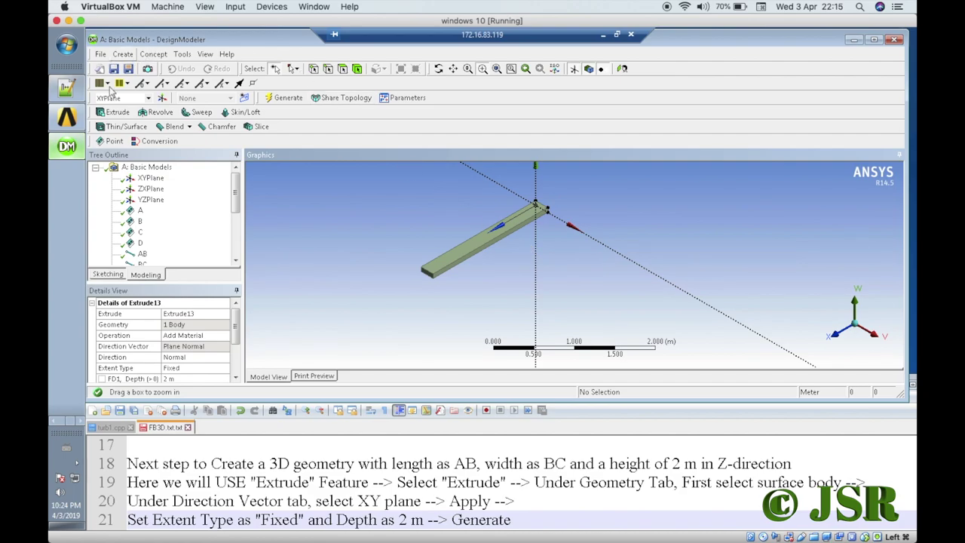
Leave a blank line below the Generate note and write "This way one can make 3D geometry using without primitive shapes.".
left_click(521, 522)
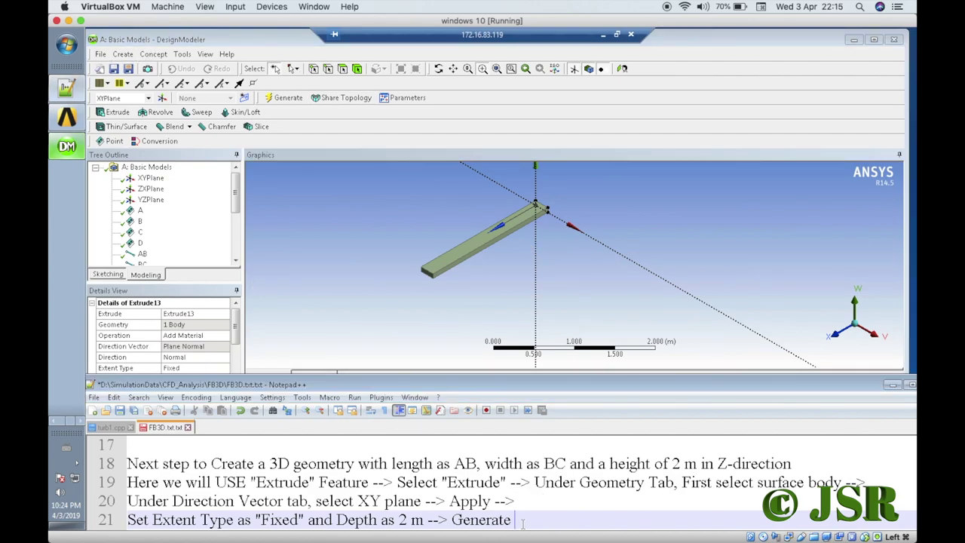
key("Return")
key("Return")
key("Return")
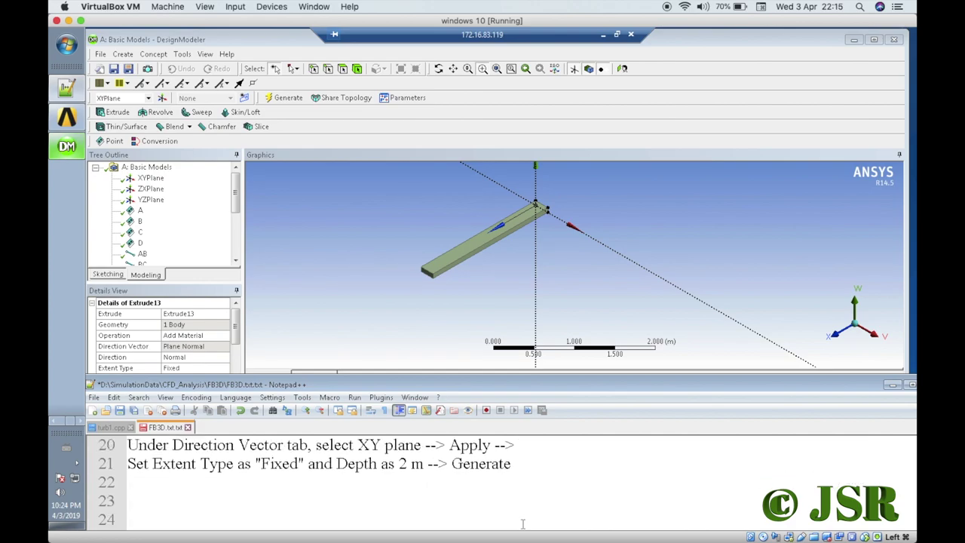
left_click(143, 487)
key("Down")
type("This way one can ")
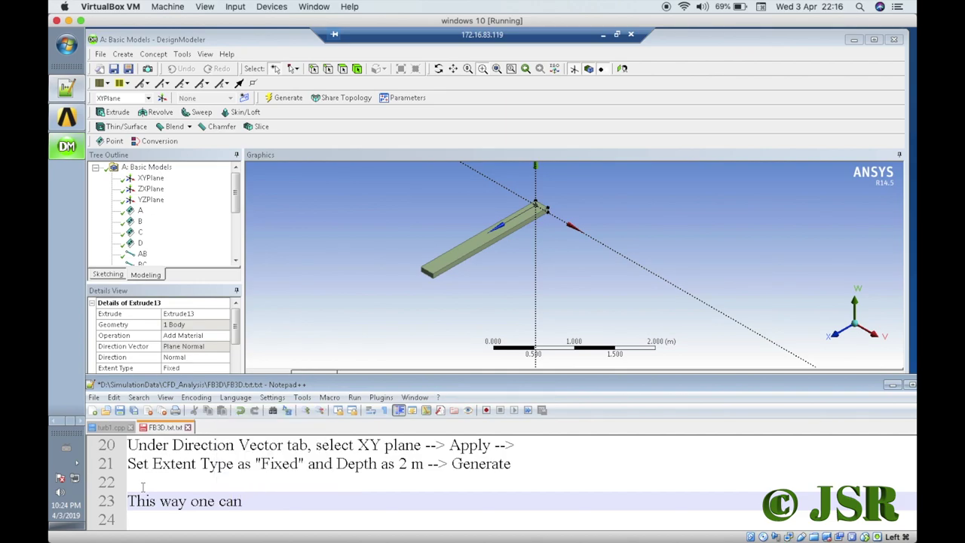
type("make 3D geom")
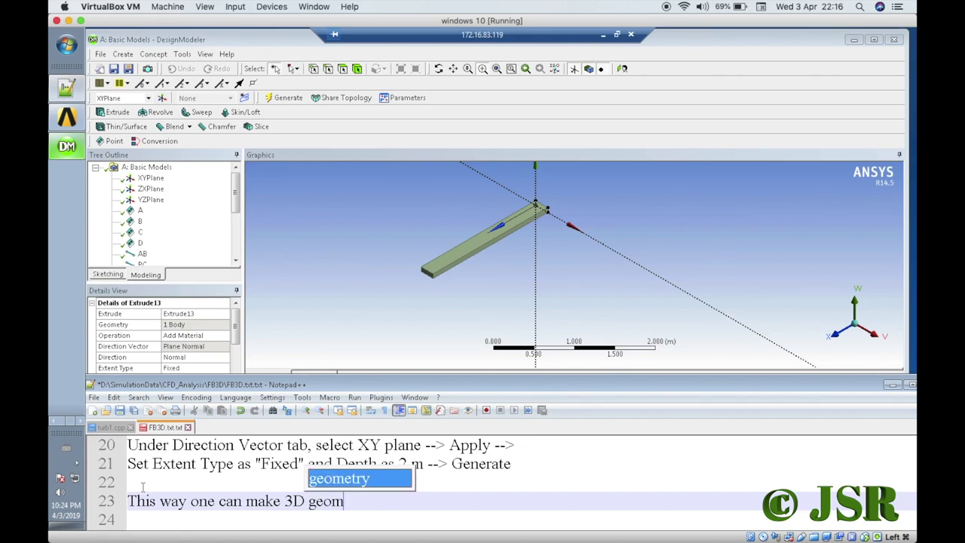
type("etry using w")
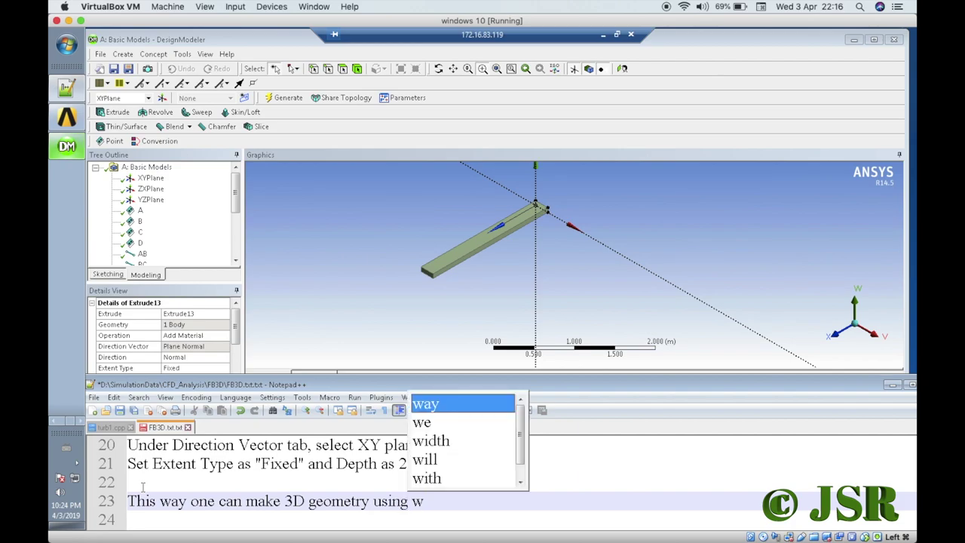
type("ith")
key("Escape")
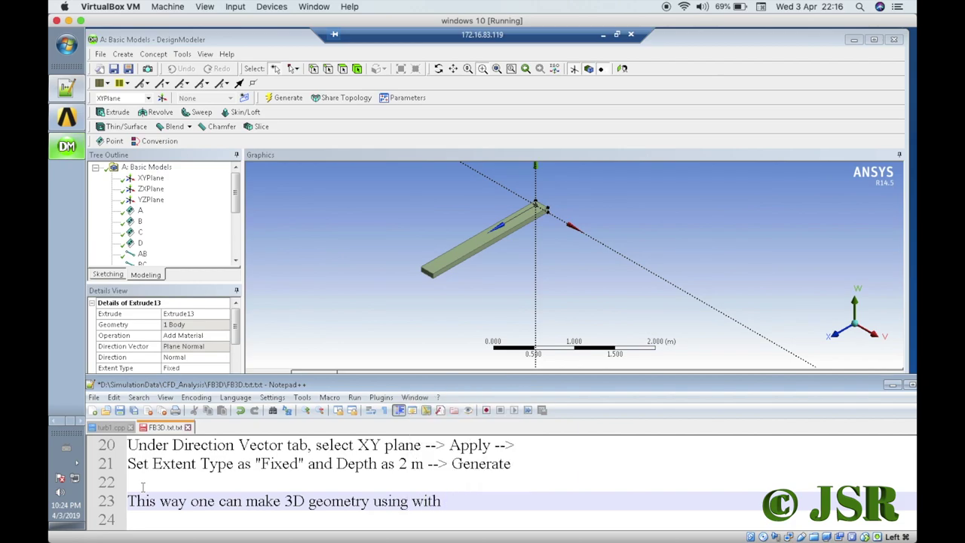
type("out primitive sahj")
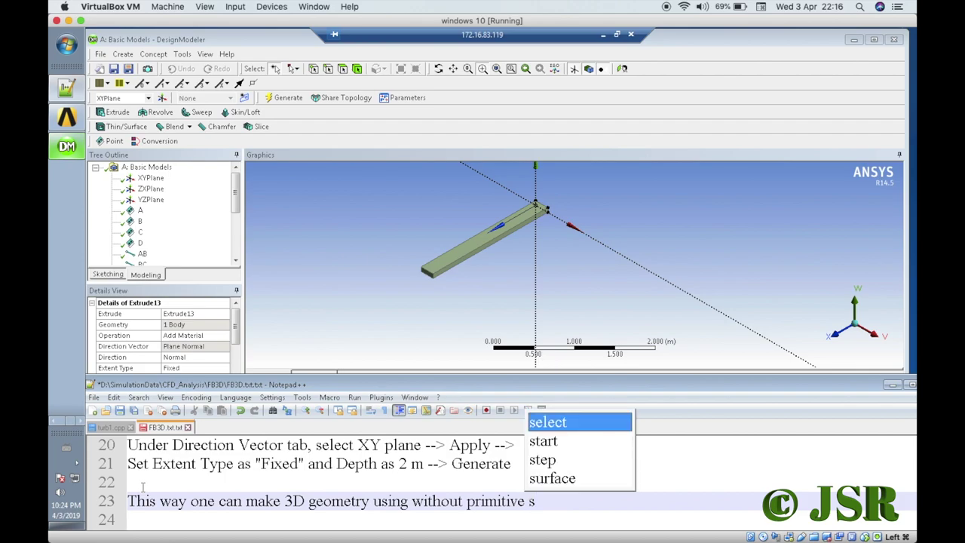
key("BackSpace")
key("BackSpace")
key("BackSpace")
type("hapes.")
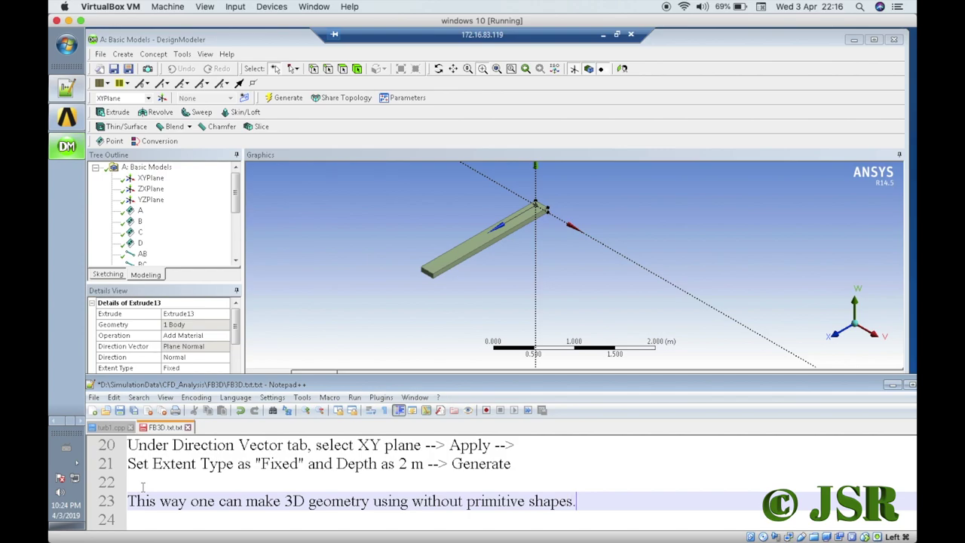
mouse_move(219, 537)
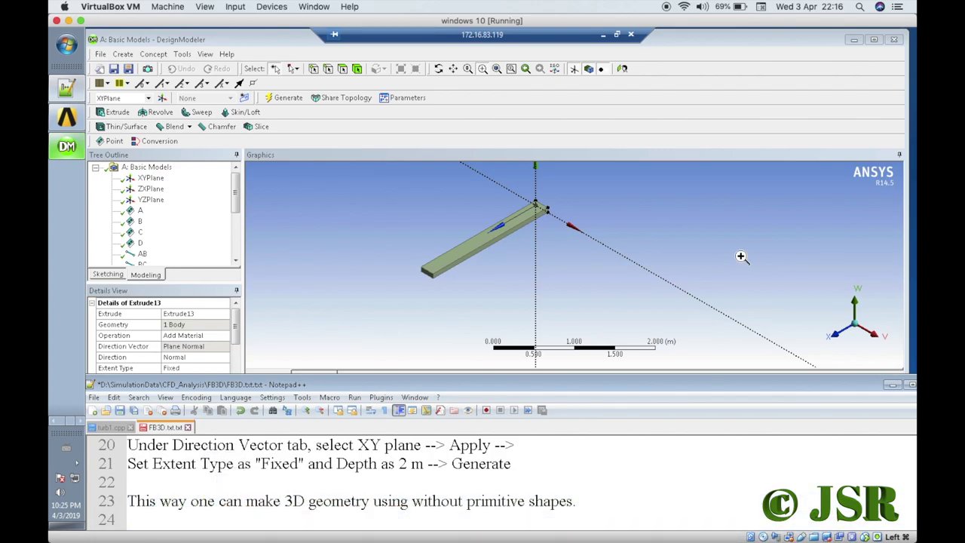
Leave a blank line below the primitive shapes note and write "Thank you for watching" on line 25.
key("Return")
key("Return")
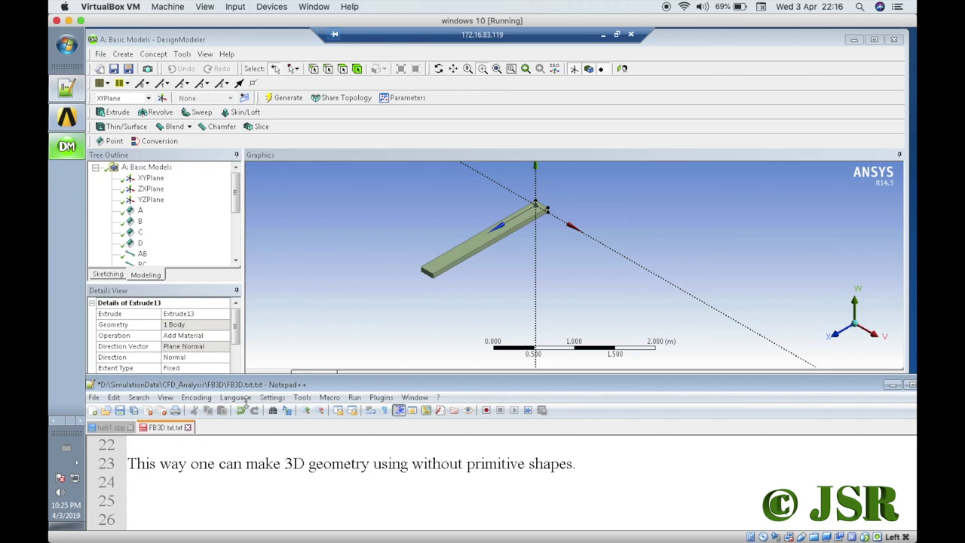
left_click(147, 481)
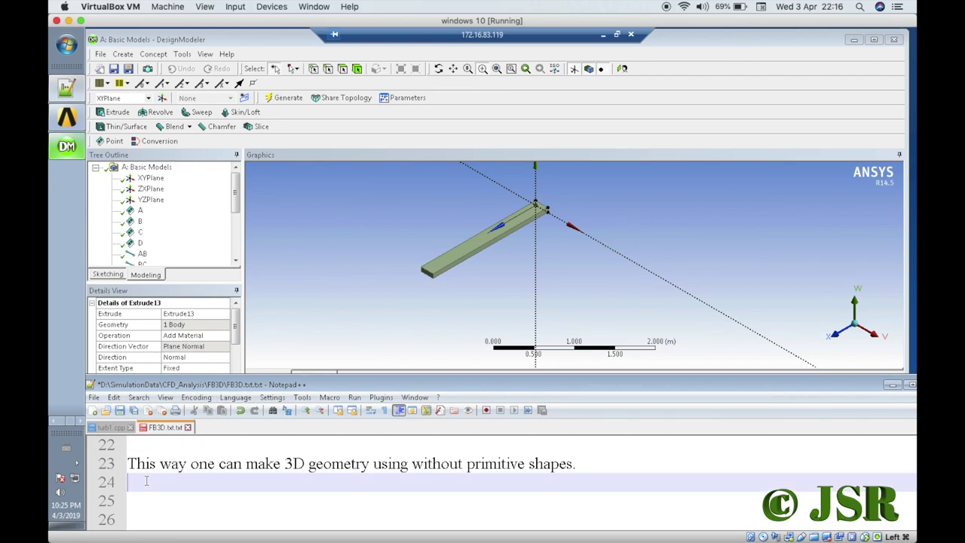
key("Return")
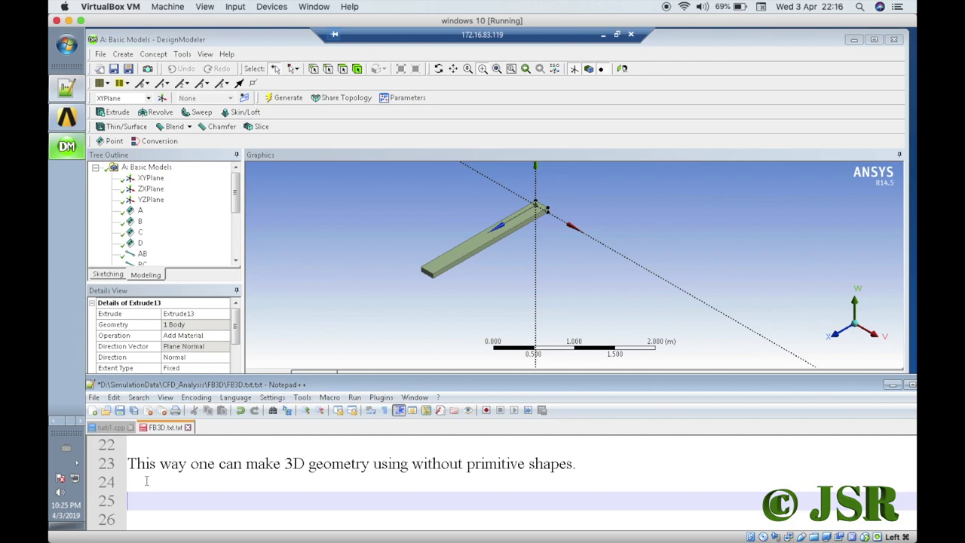
type("Thank you fo")
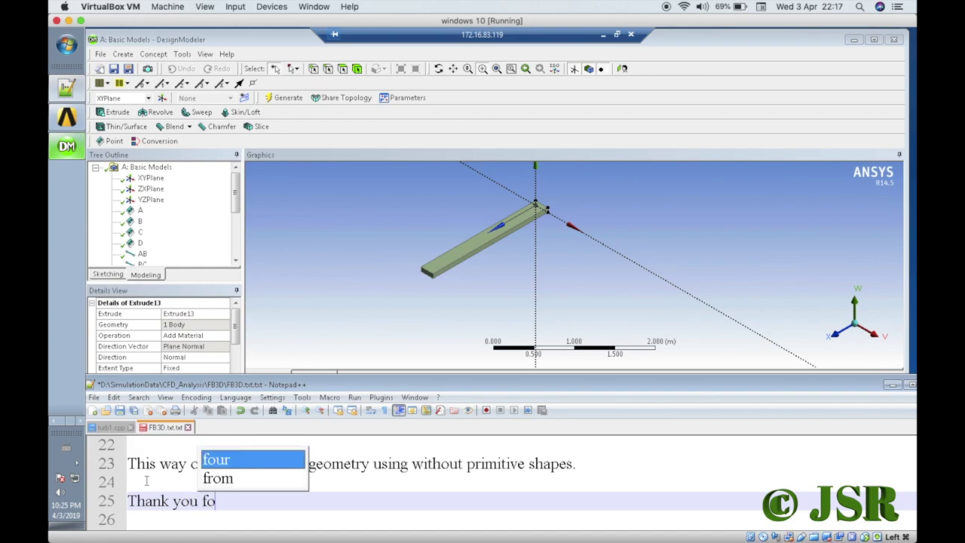
type("r w")
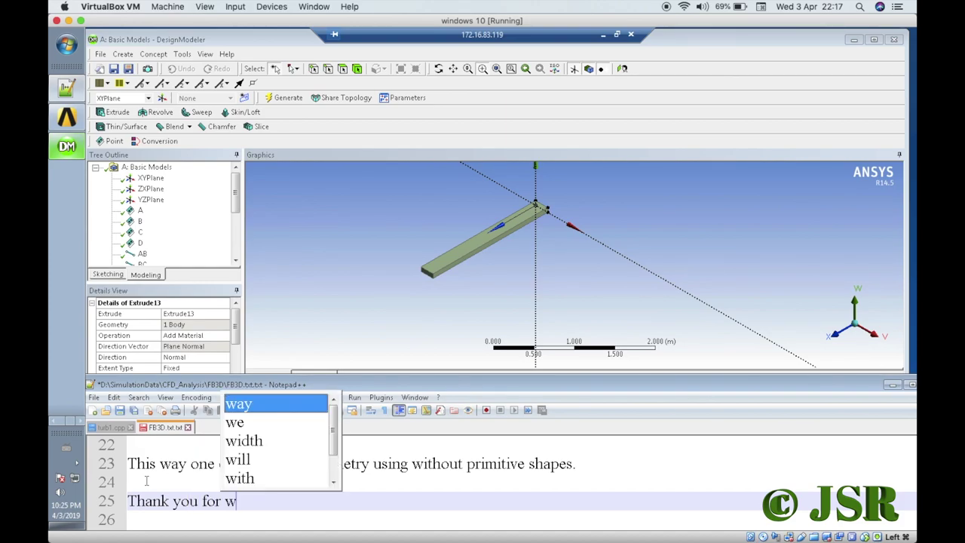
type("atching")
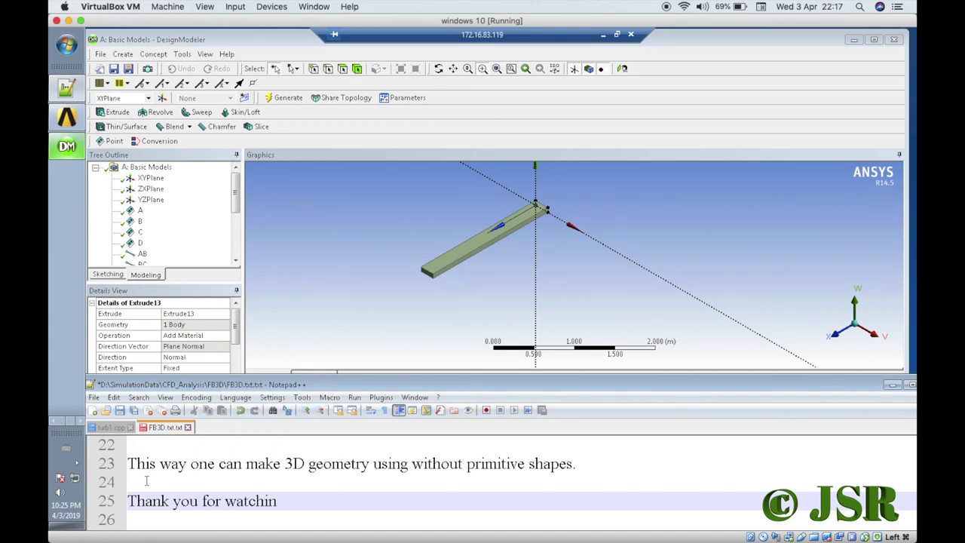